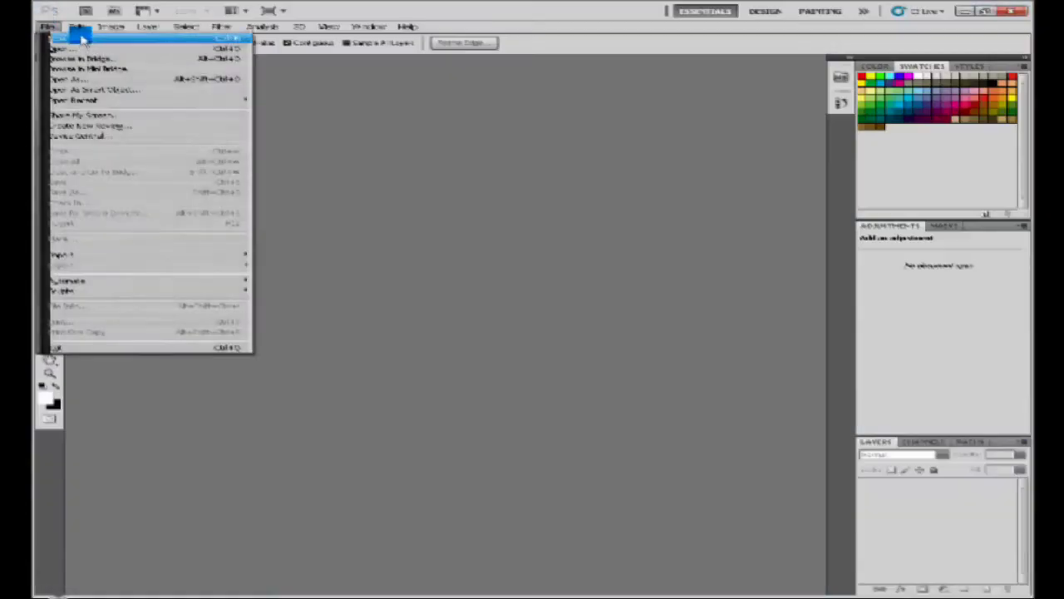
- Create a blank white document and type 'UNOW N' on the canvas in an outlined graffiti font
left_click(81, 39)
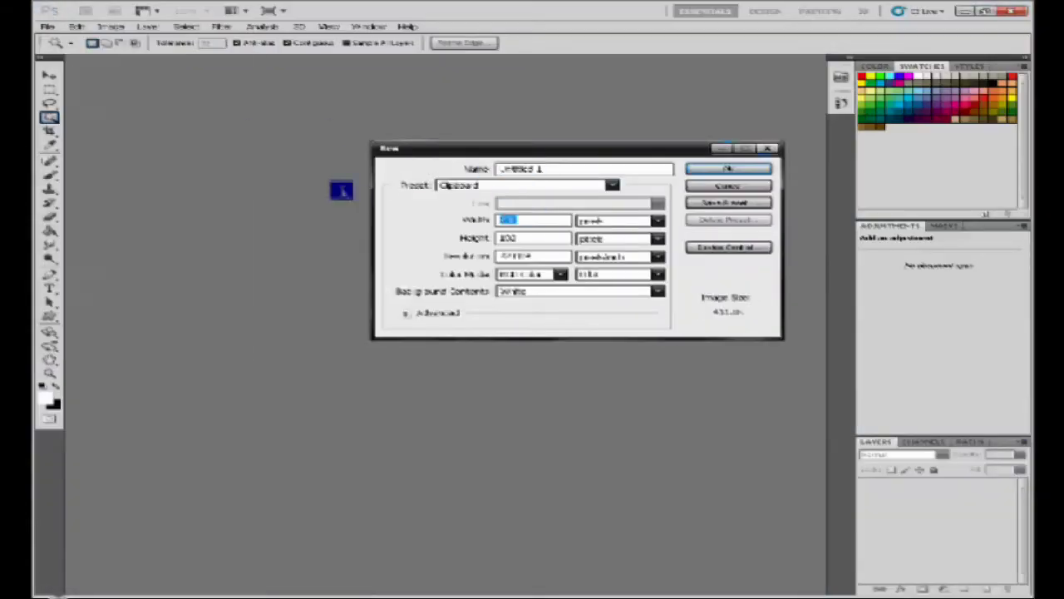
key("Return")
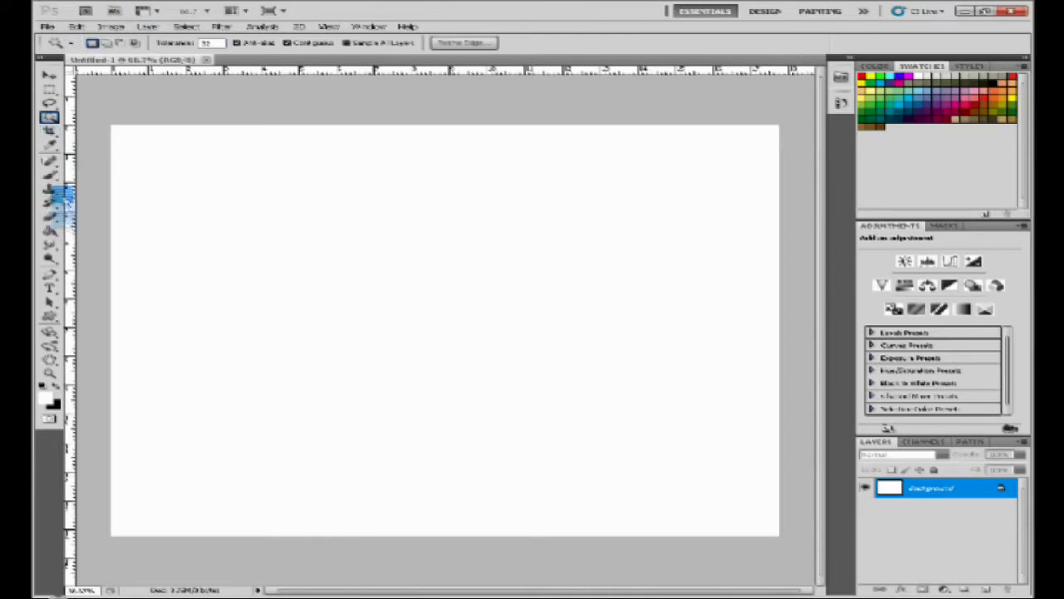
left_click(174, 268)
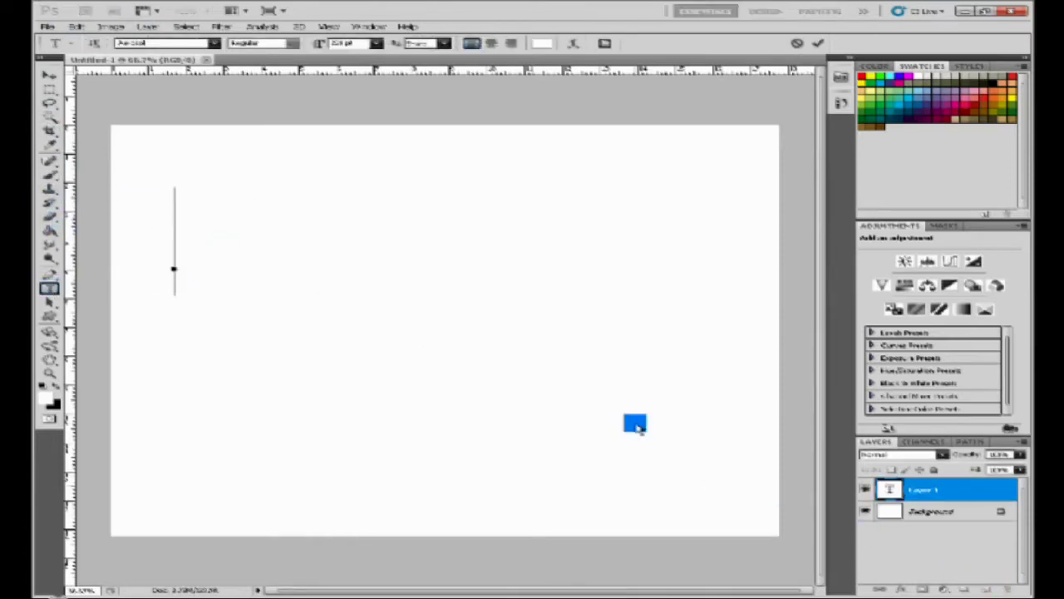
type("UNOW")
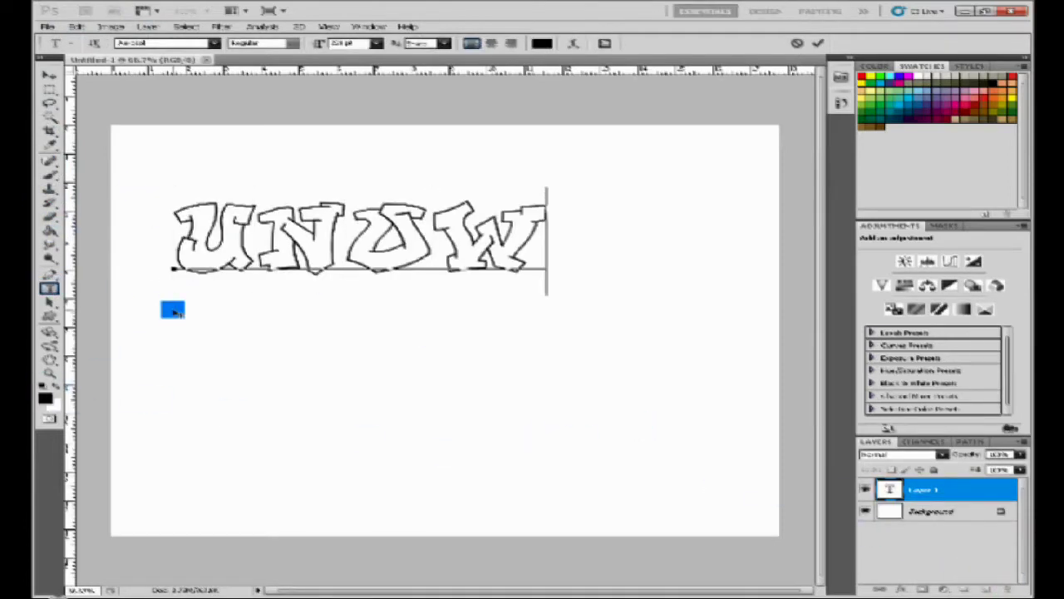
type(" N")
left_click(956, 490)
- Rasterize the type layer and shift the first selected letter closer to its neighbour
right_click(957, 490)
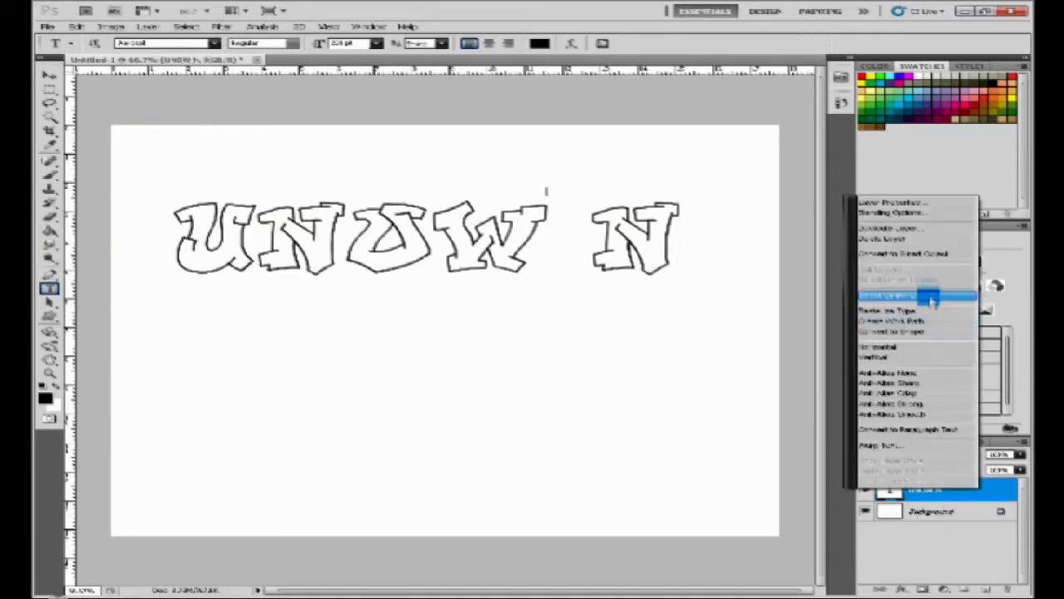
left_click(929, 298)
key("w")
key("ctrl+plus")
key("ctrl+plus")
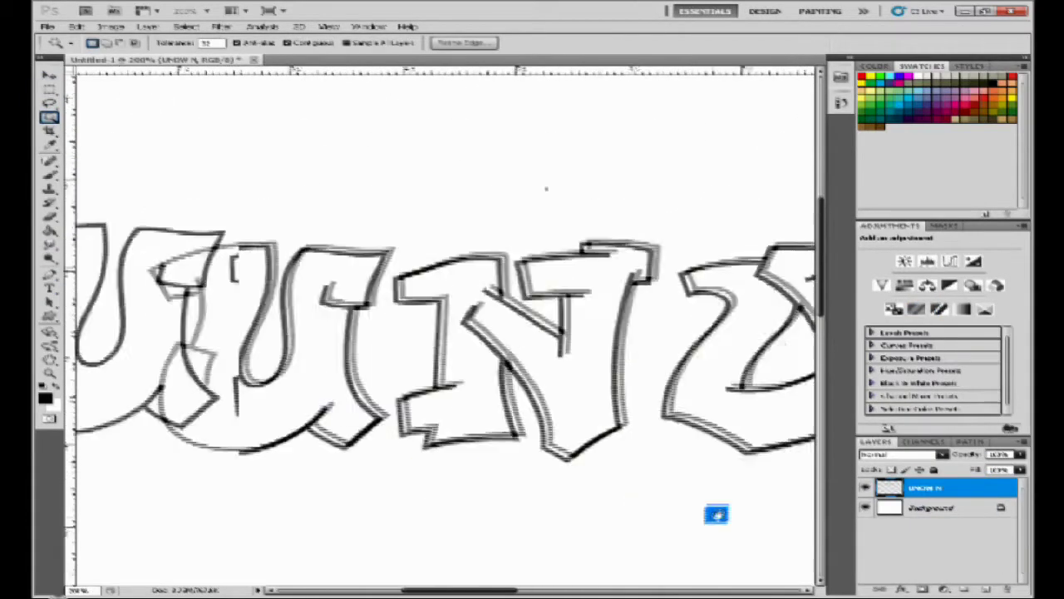
left_click(297, 357)
key("v")
mouse_move(297, 357)
left_mouse_down()
mouse_move(356, 375)
mouse_move(301, 383)
left_mouse_up()
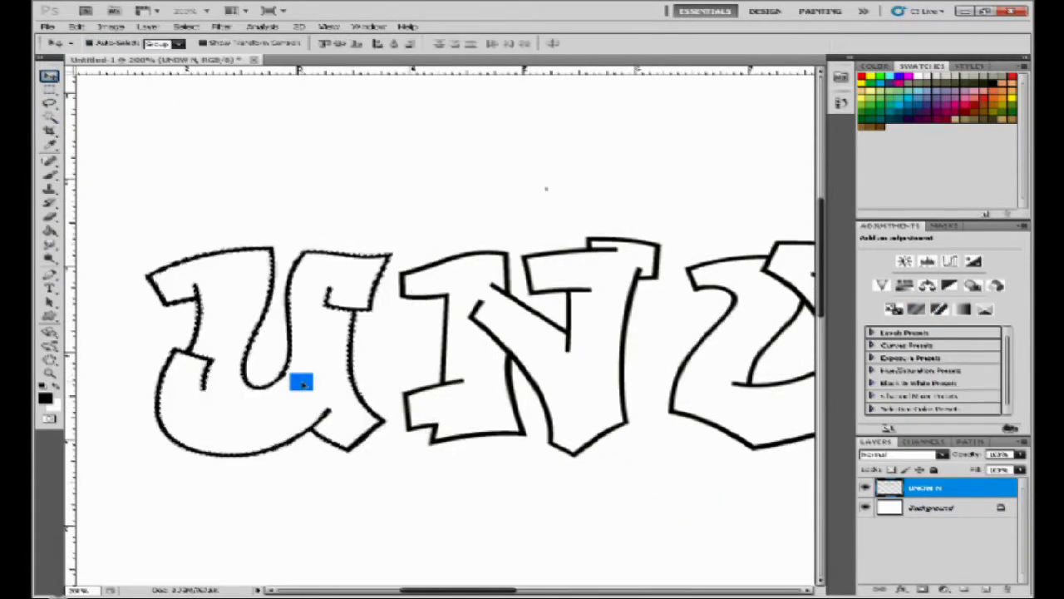
key("ctrl+d")
key("ctrl+minus")
key("ctrl+minus")
- Magic Wand-select the first U and move it right next to the N
key("w")
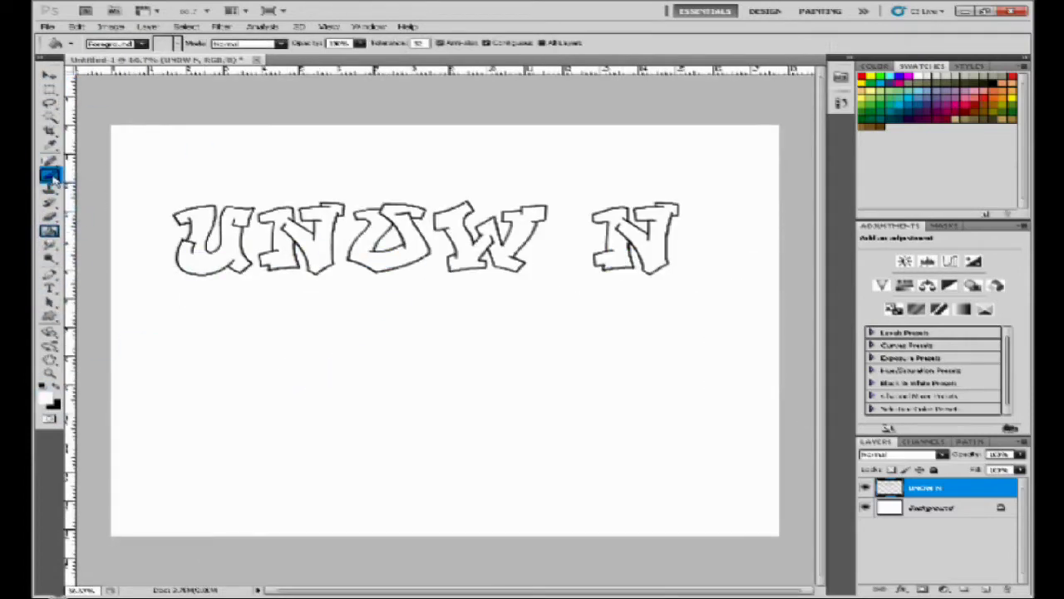
left_click(49, 116)
key("ctrl+plus")
key("ctrl+plus")
left_click(172, 285)
key("ctrl+minus")
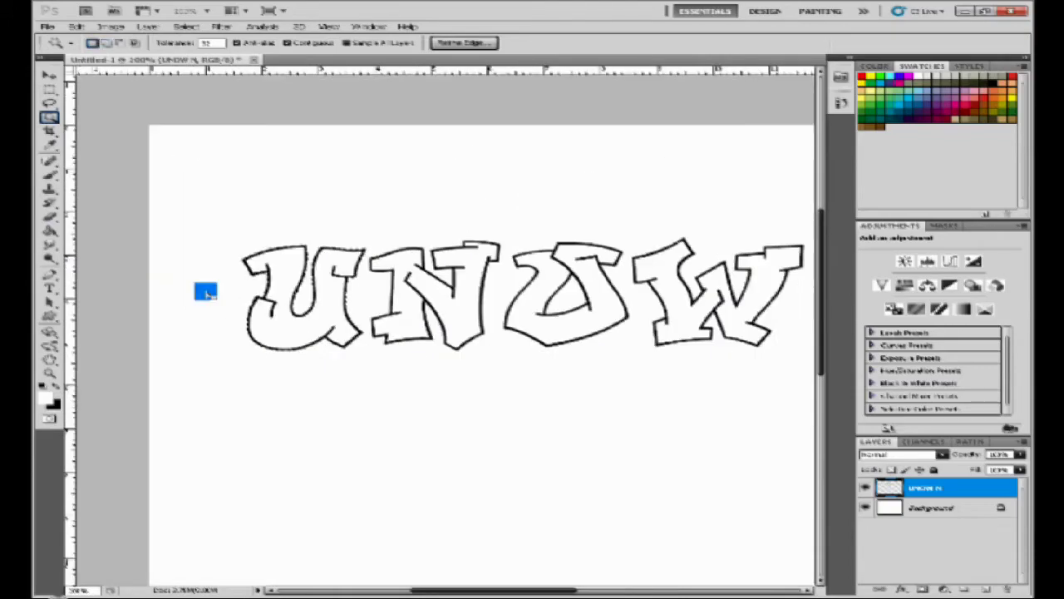
key("v")
left_click_drag(314, 319, 347, 318)
- Slide the second U and W closer together
key("w")
scroll(563, 369, "right", 5)
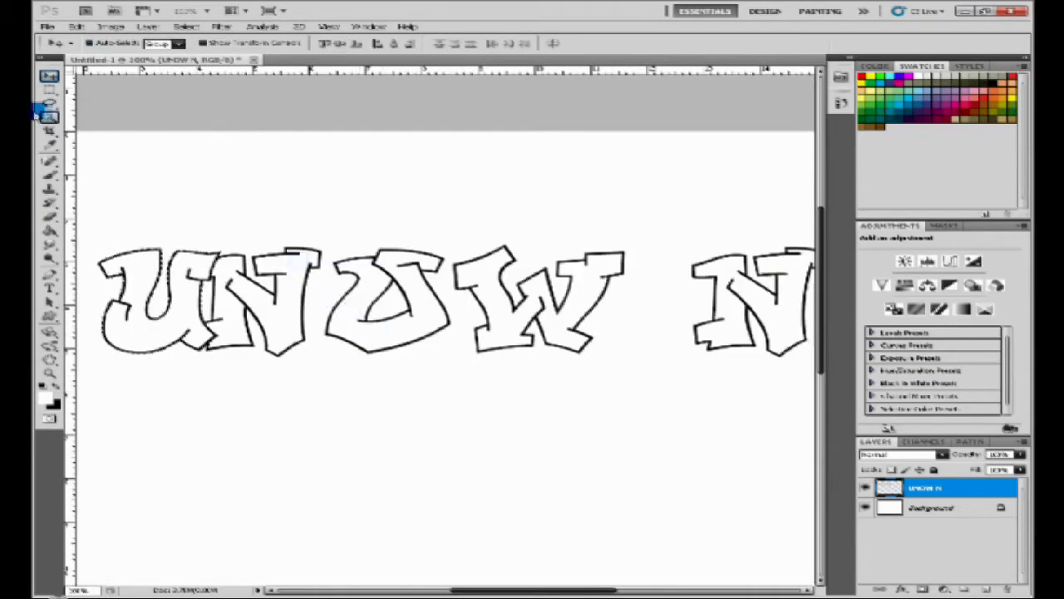
key("ctrl+plus")
key("ctrl+plus")
key("ctrl+minus")
key("v")
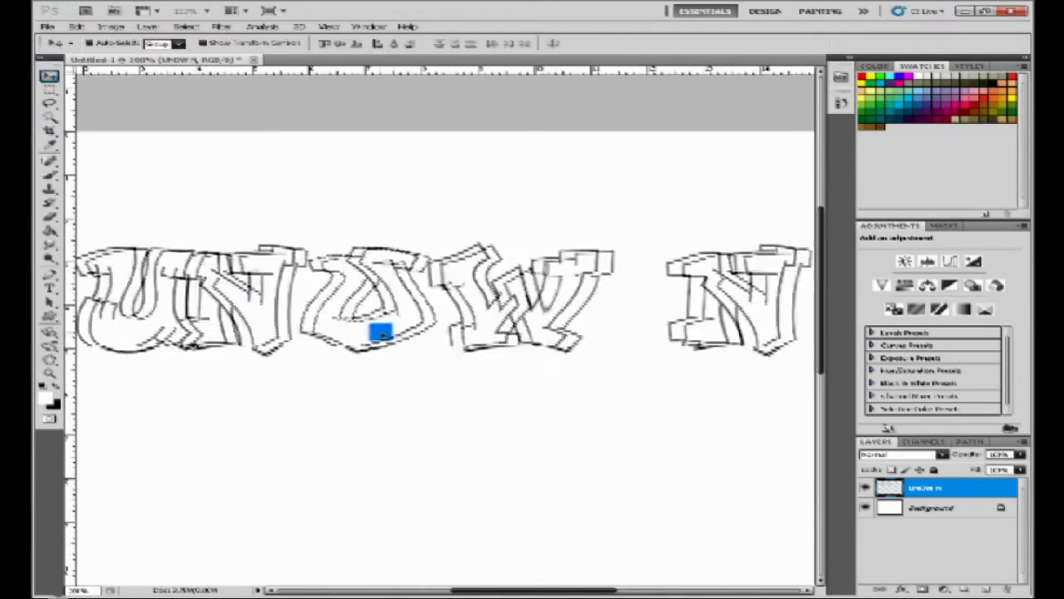
left_click_drag(380, 333, 399, 306)
- Select the W and move it left against 'UNU'
key("ctrl+plus")
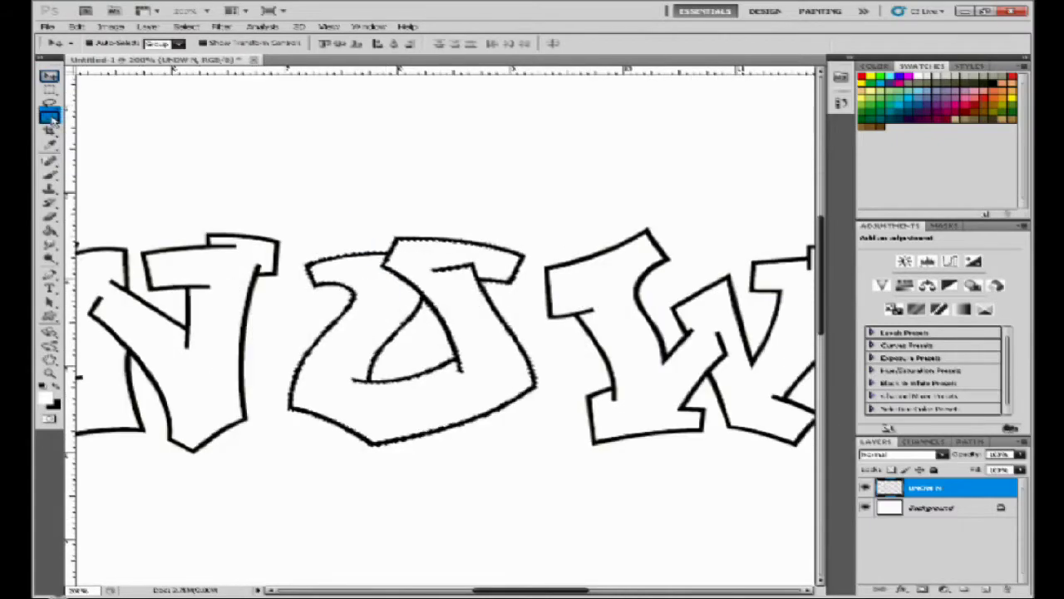
key("w")
left_click(50, 80)
key("ctrl+minus")
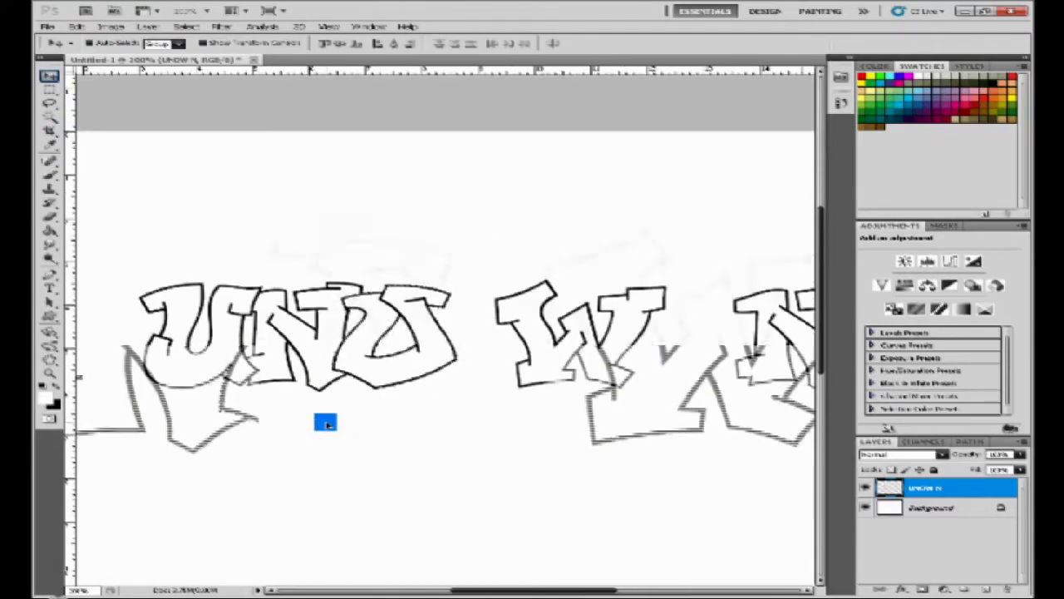
key("w")
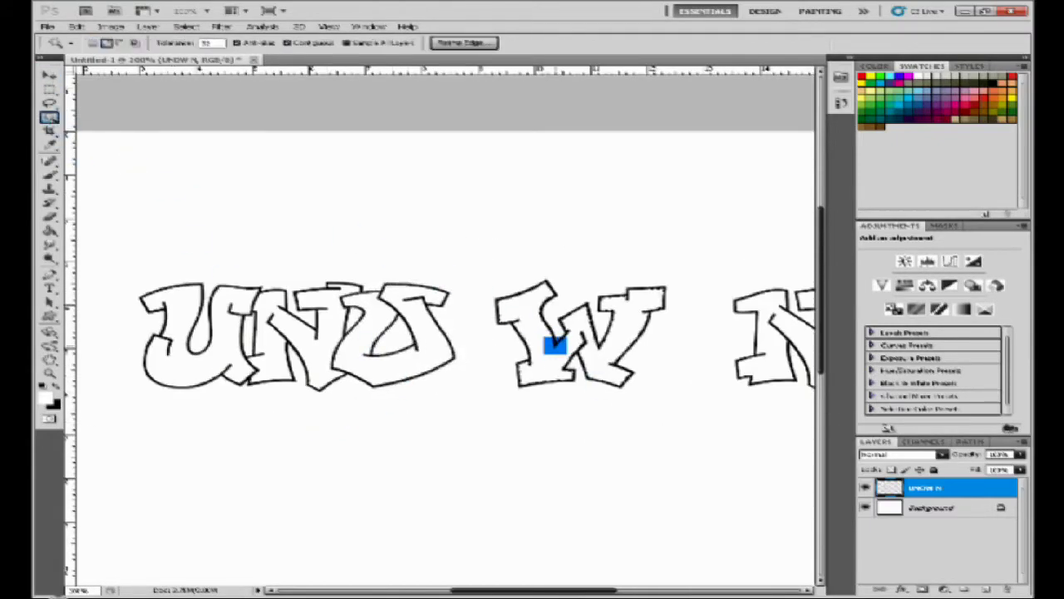
key("v")
left_click_drag(548, 354, 482, 344)
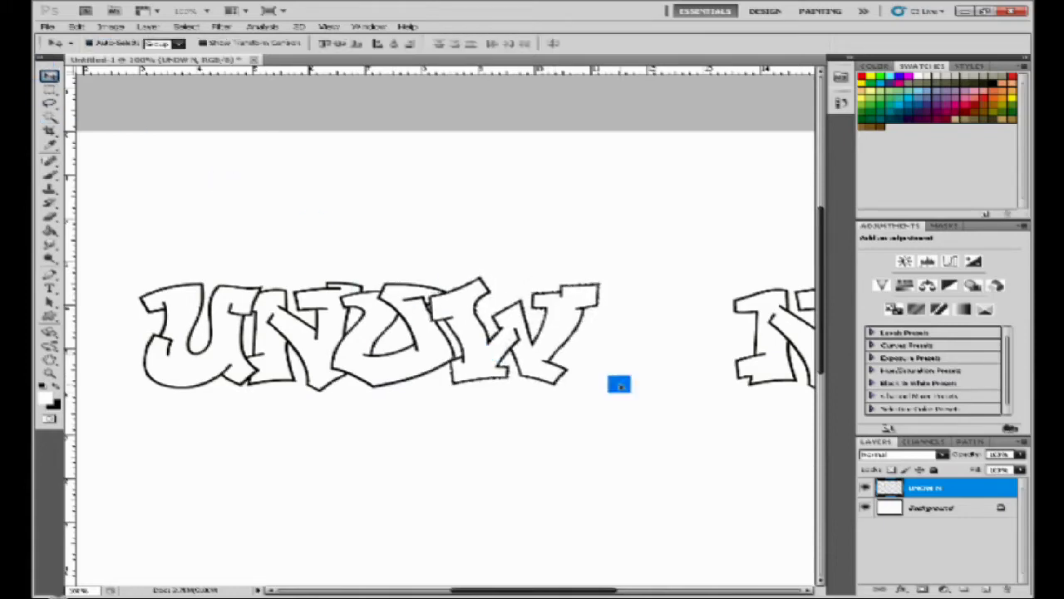
- Move the final N left against the W and zoom out to the full page
key("w")
key("v")
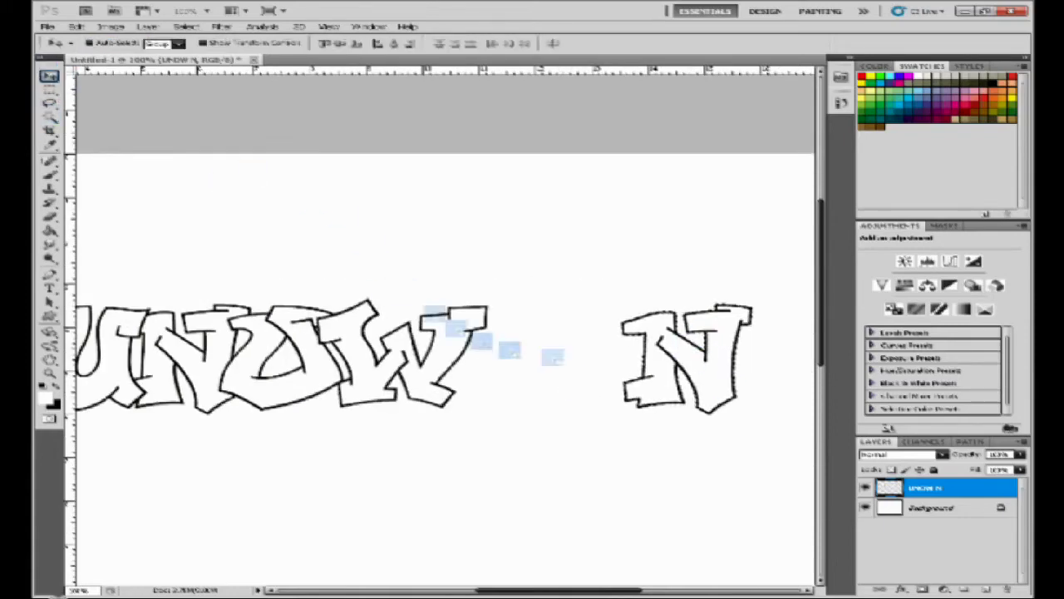
left_click_drag(648, 356, 488, 361)
key("ctrl+minus")
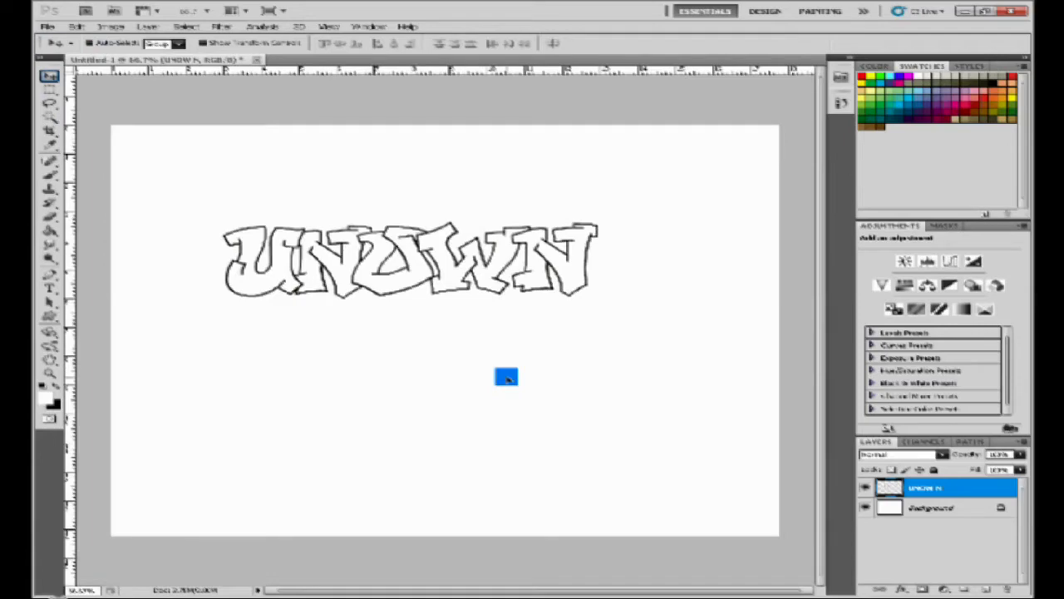
- Duplicate the UNOWN layer, hide the copy, and select the original layer
left_click_drag(931, 488, 986, 588)
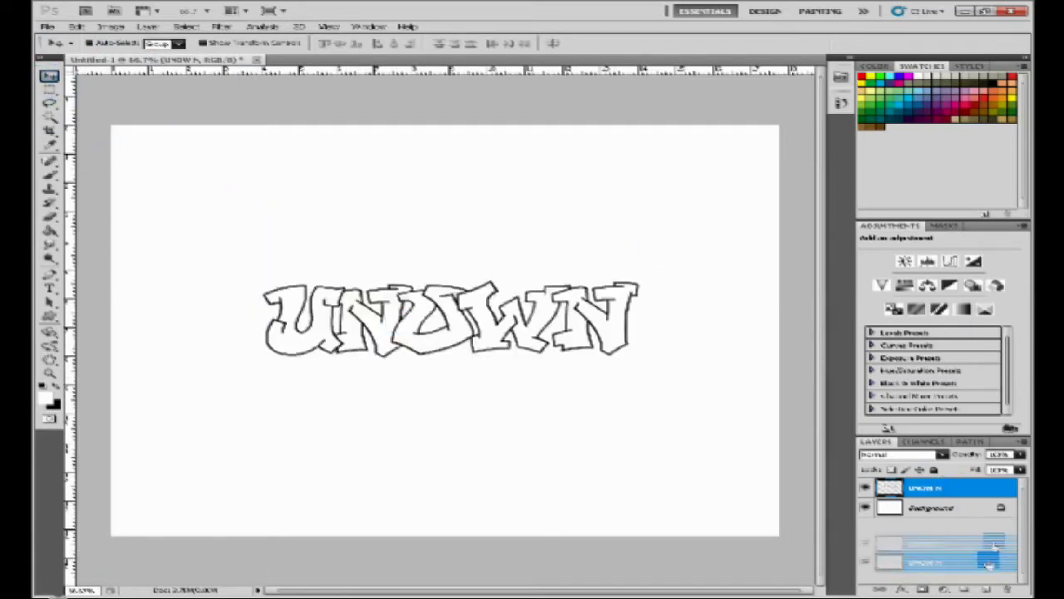
key("w")
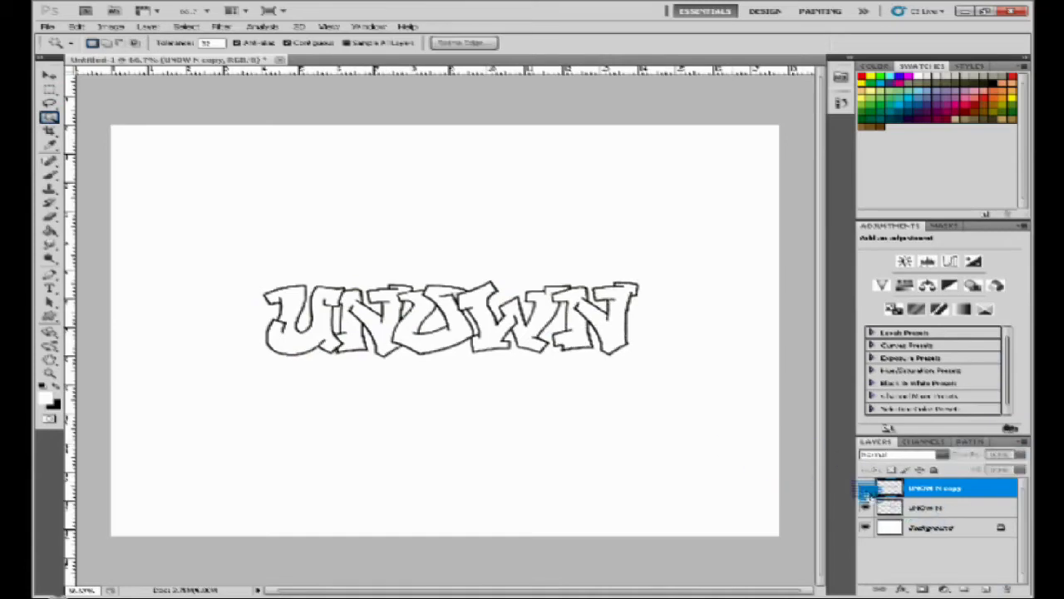
left_click(866, 487)
left_click(932, 507)
left_click(45, 397)
- Set a blue foreground colour and Paint Bucket-fill each UNOWN letter with it
left_click(577, 237)
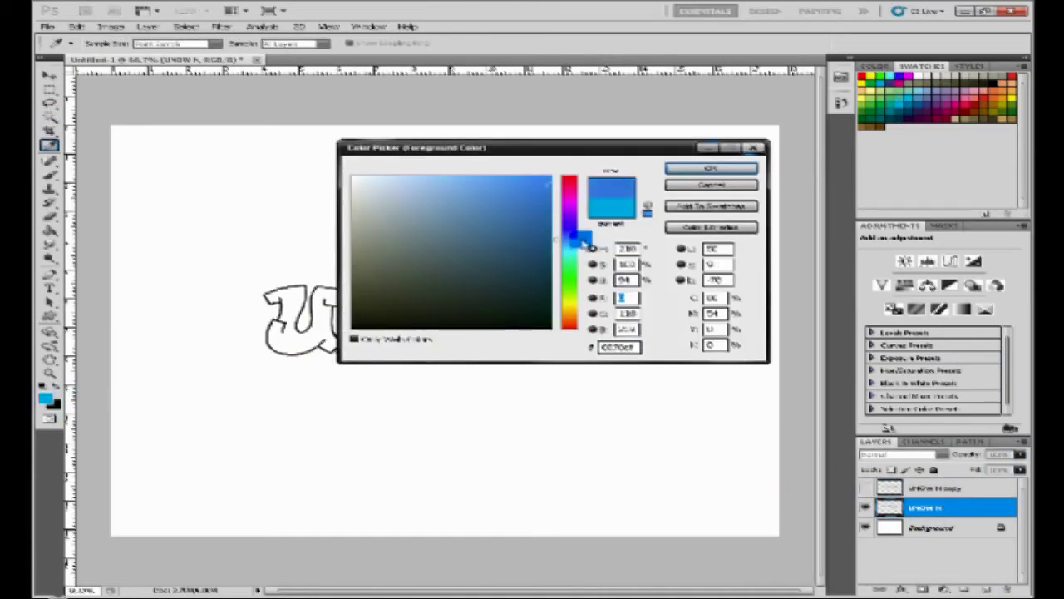
left_click(713, 166)
key("g")
left_click(312, 326)
left_click(356, 329)
left_click(416, 332)
left_click(509, 328)
left_click(592, 320)
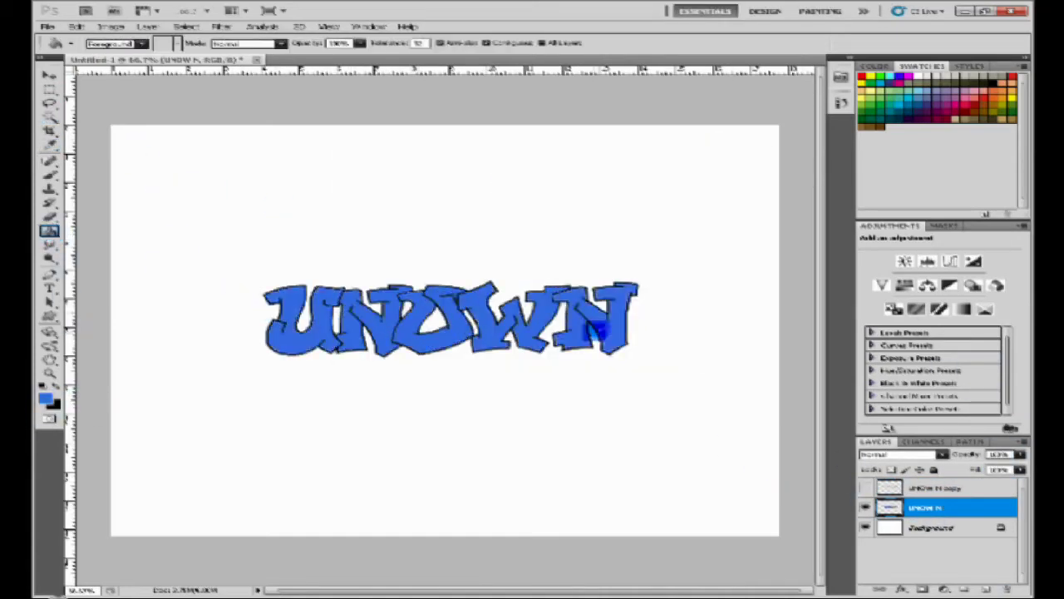
- Brush light cyan across the letters' lower half, deselect, and show the duplicate layer
key("b")
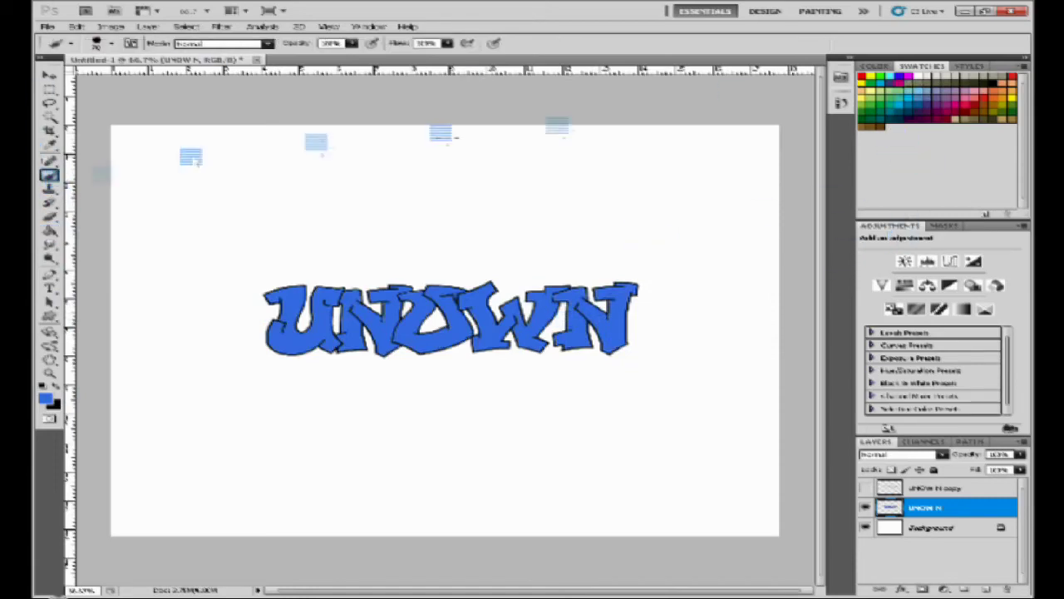
left_click(908, 101)
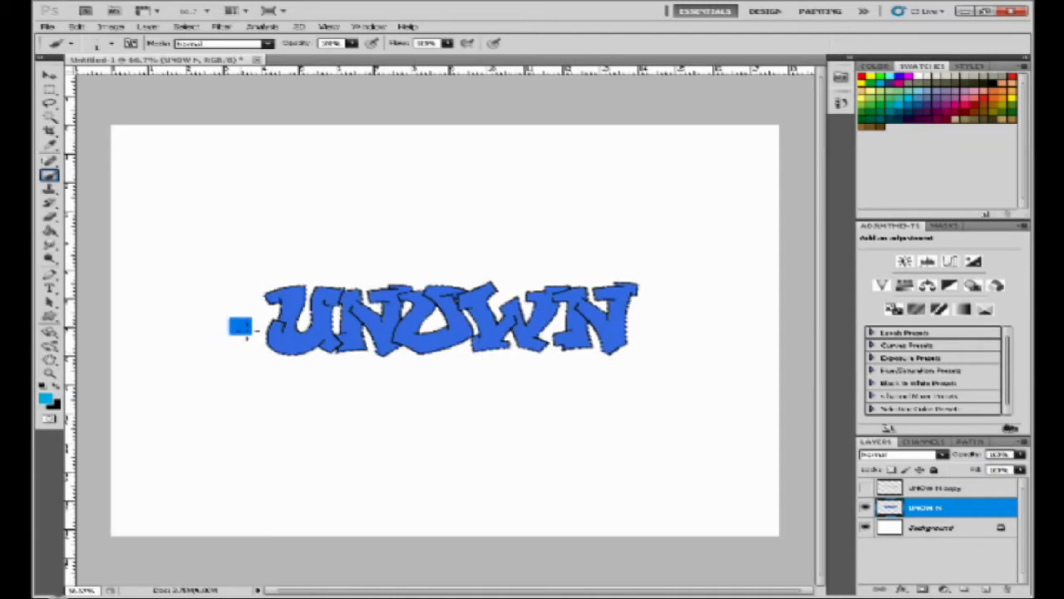
left_click(97, 44)
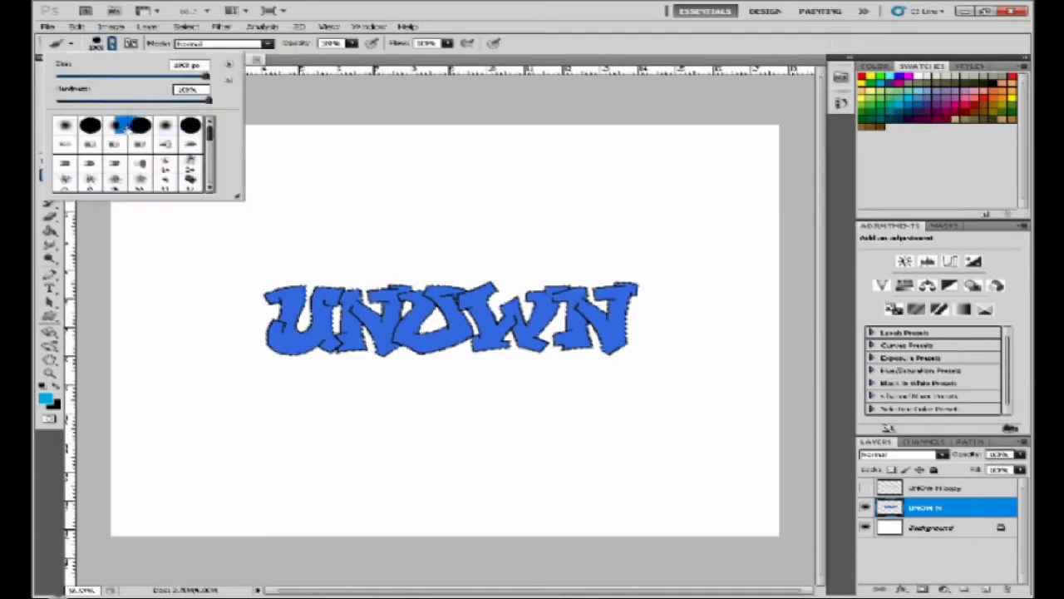
left_click_drag(208, 76, 119, 77)
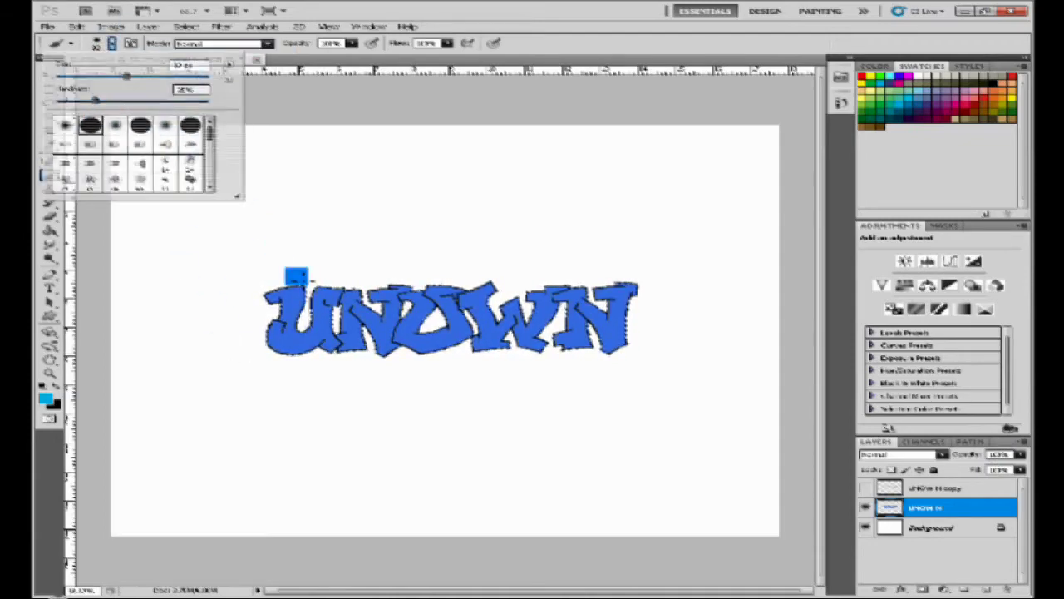
mouse_move(278, 333)
left_mouse_down()
mouse_move(561, 356)
mouse_move(654, 324)
mouse_move(238, 361)
left_mouse_up()
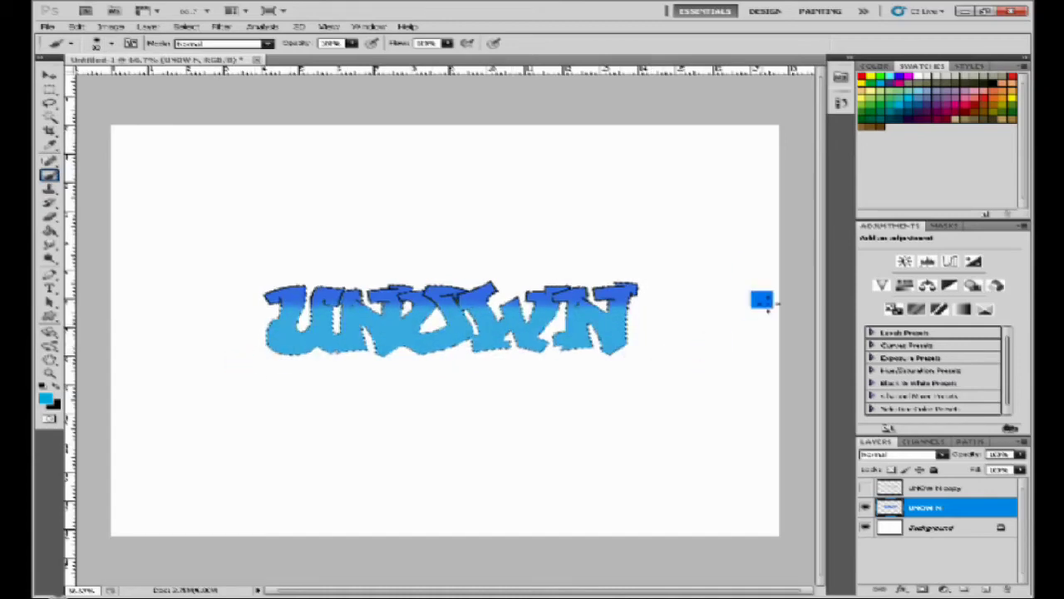
left_click(915, 90)
key("ctrl+d")
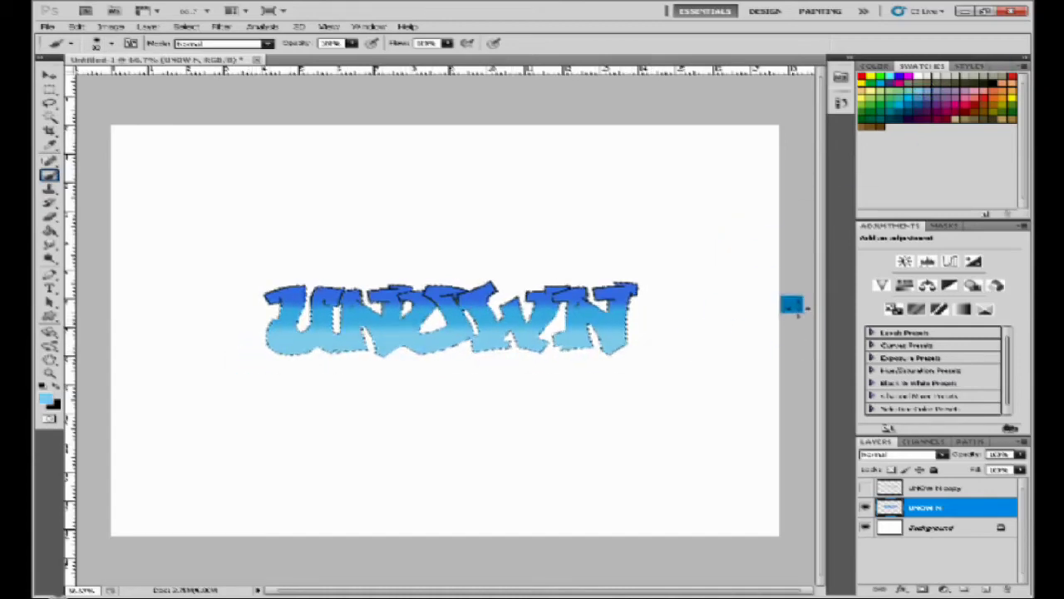
left_click(865, 489)
- Give the UNOWN copy a Stroke style and delete the original UNOWN layer
double_click(936, 488)
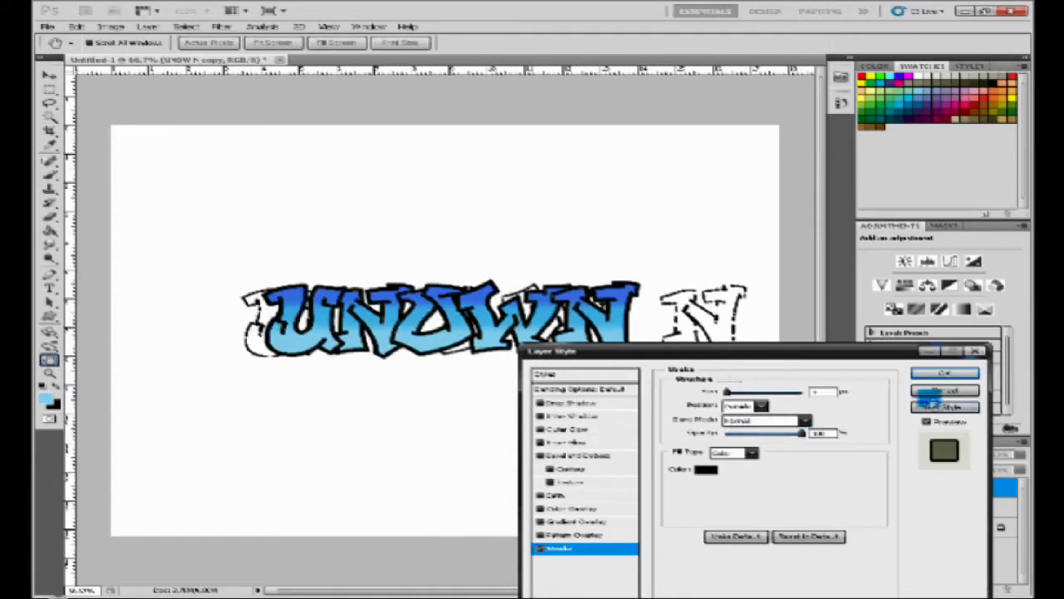
right_click(927, 505)
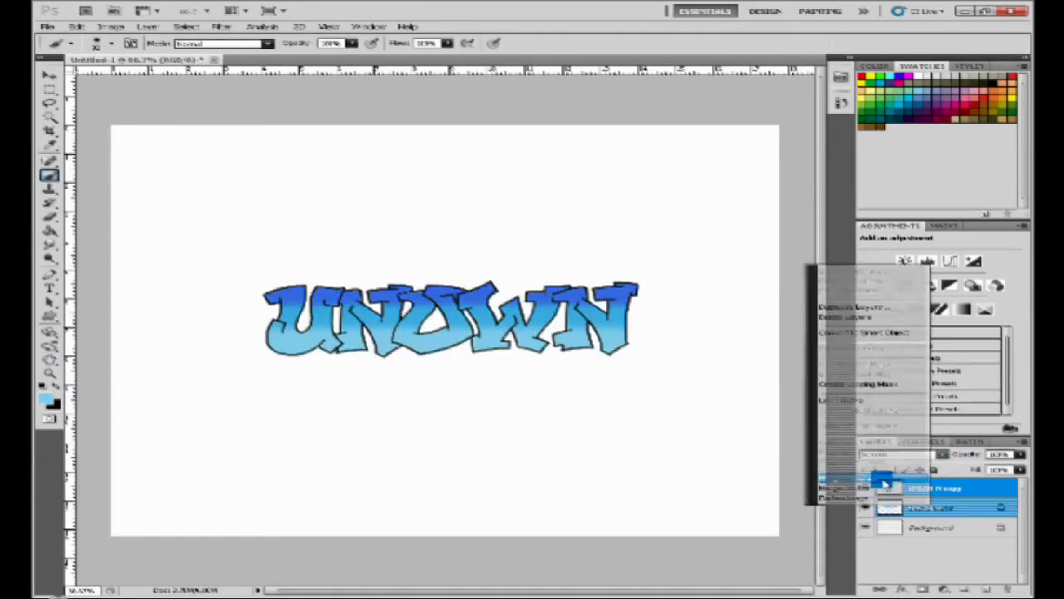
left_click(865, 479)
left_click(49, 75)
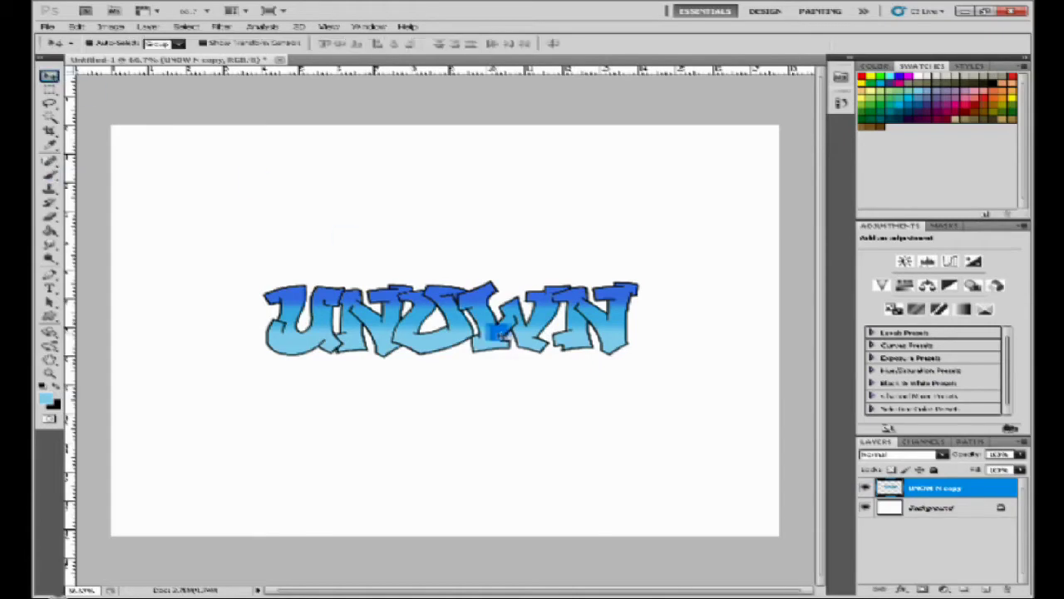
left_click(866, 508)
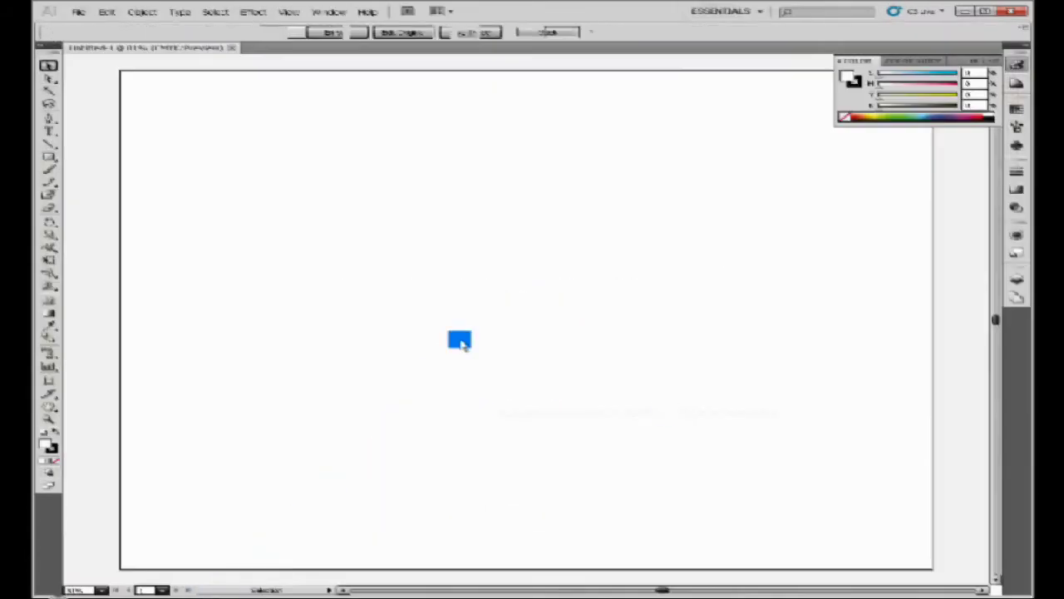
- Paste the UNOWN lettering onto the Illustrator artboard, reposition it, and set the Pen fill to None
key("ctrl+v")
left_click_drag(587, 367, 410, 345)
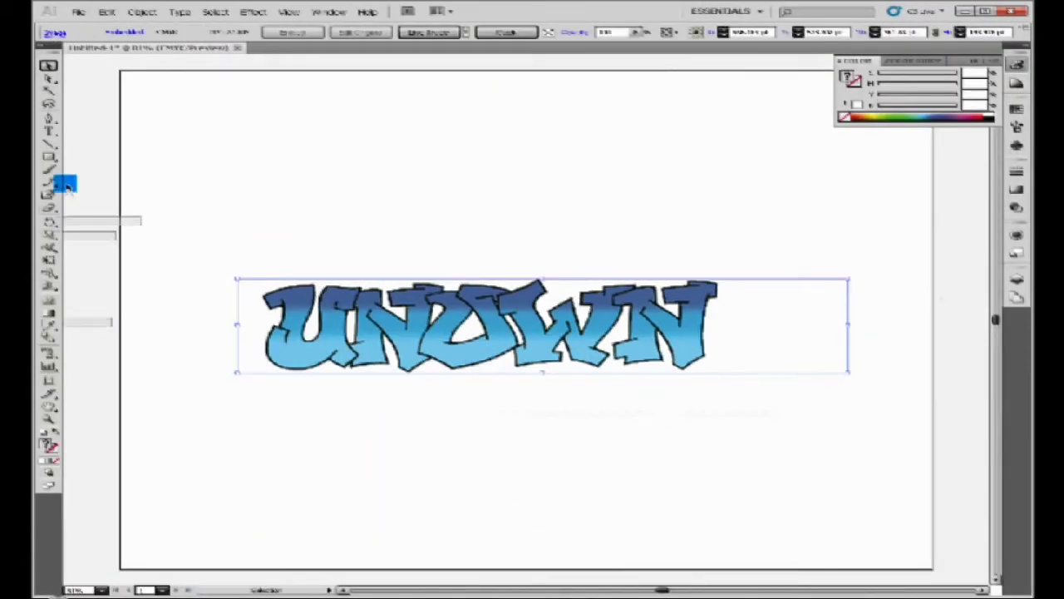
left_click(48, 119)
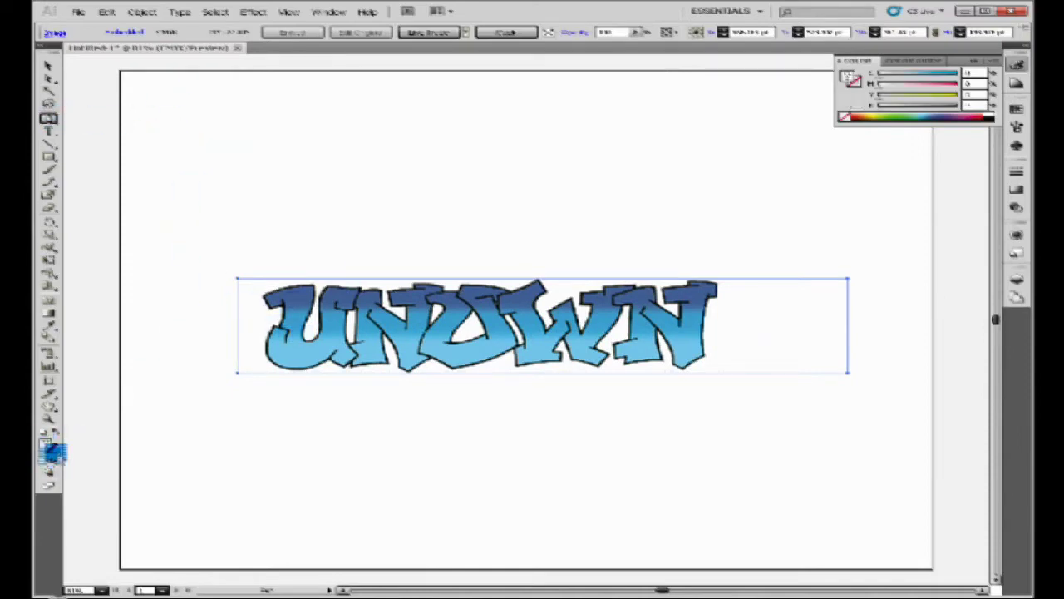
left_click(48, 446)
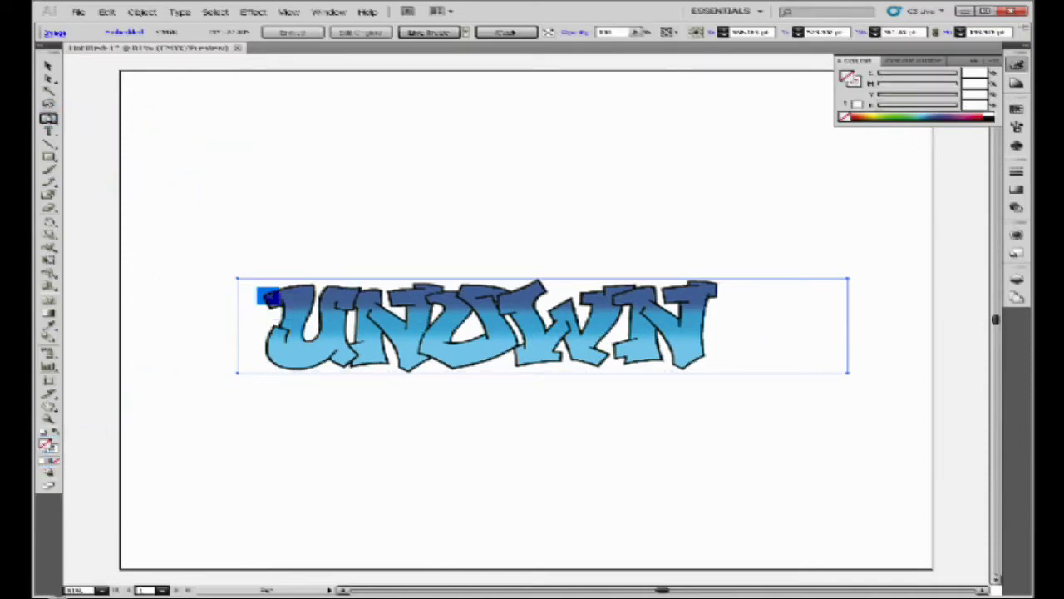
left_click(269, 296)
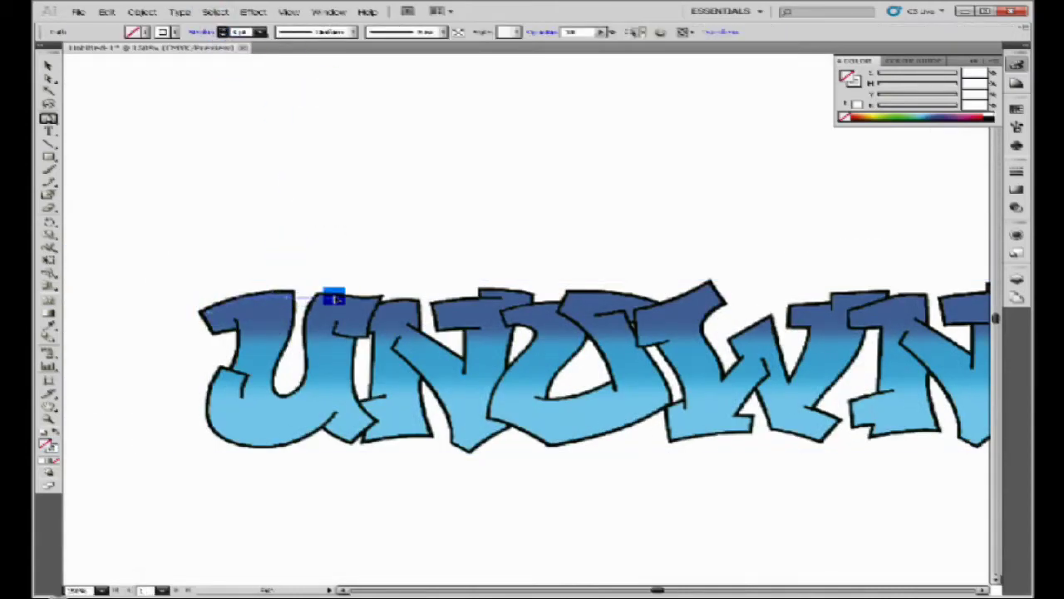
- Draw a closed white highlight path along the U's top, right edge and bottom curve
left_click(334, 298)
left_click(225, 311)
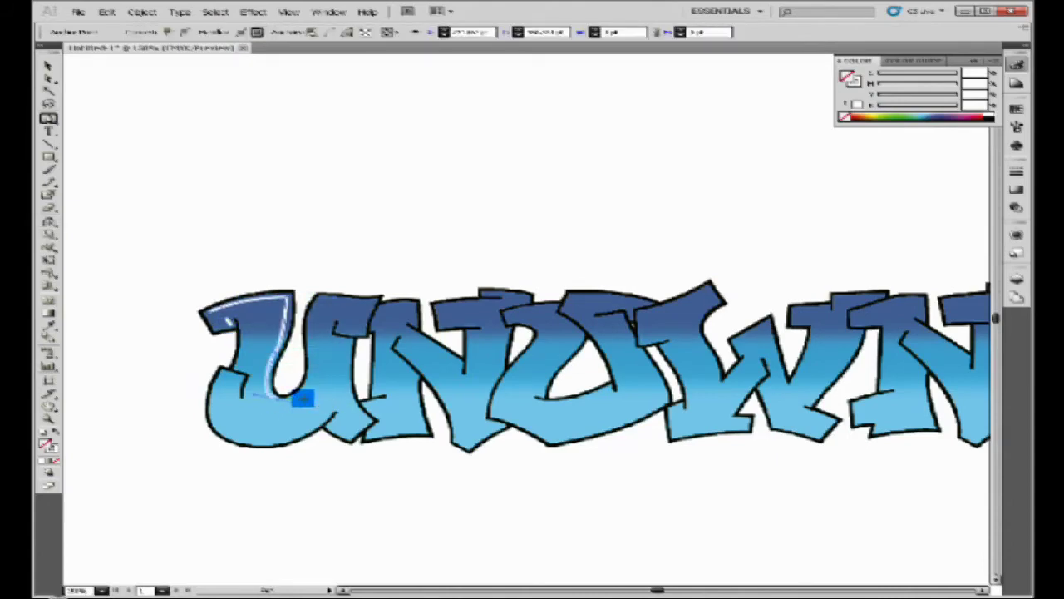
left_click(376, 310)
left_click(370, 302)
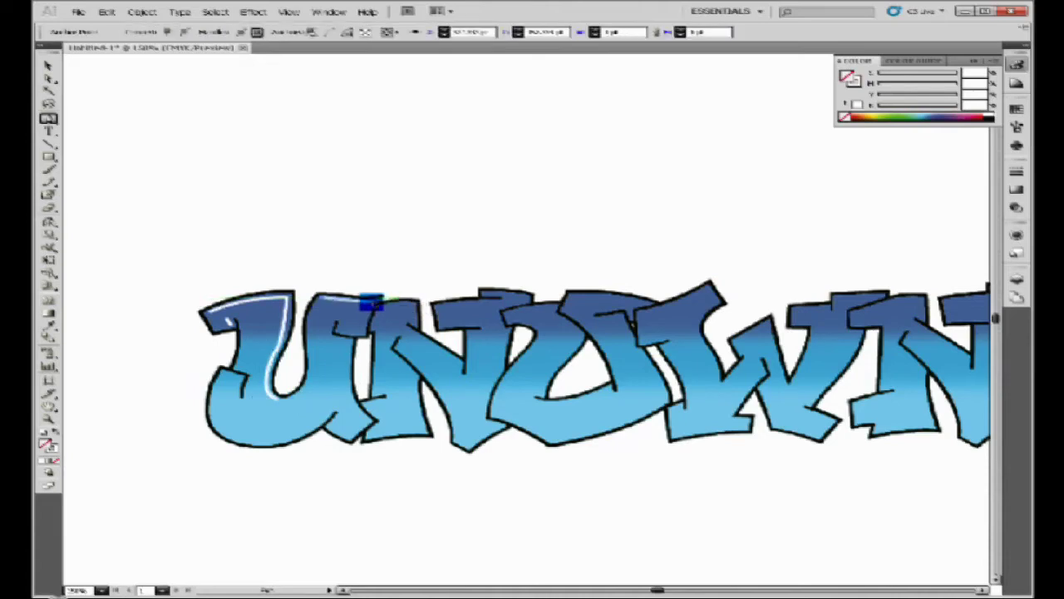
left_click(364, 421)
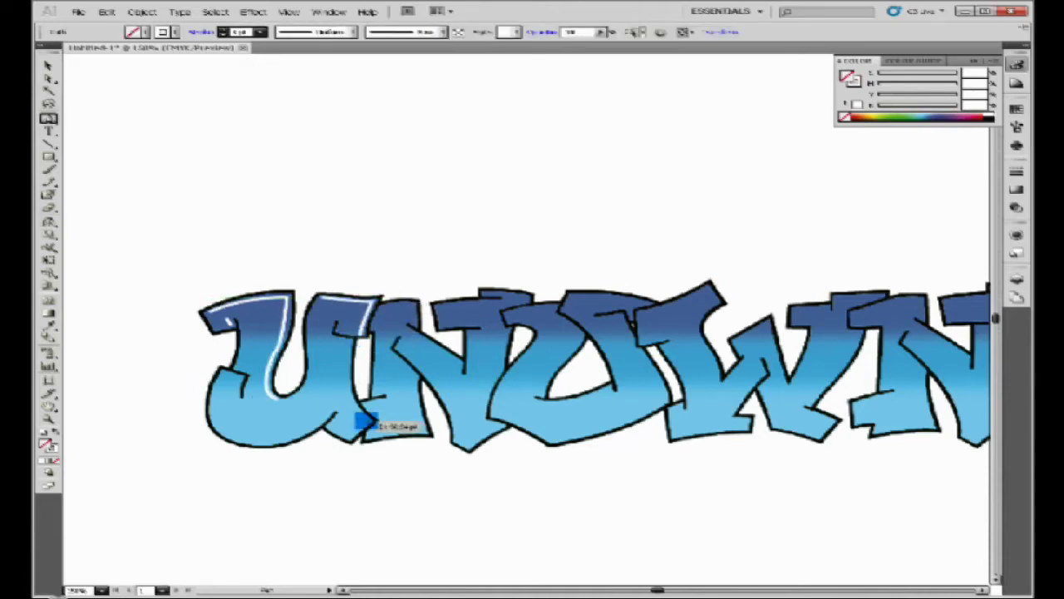
left_click(360, 427)
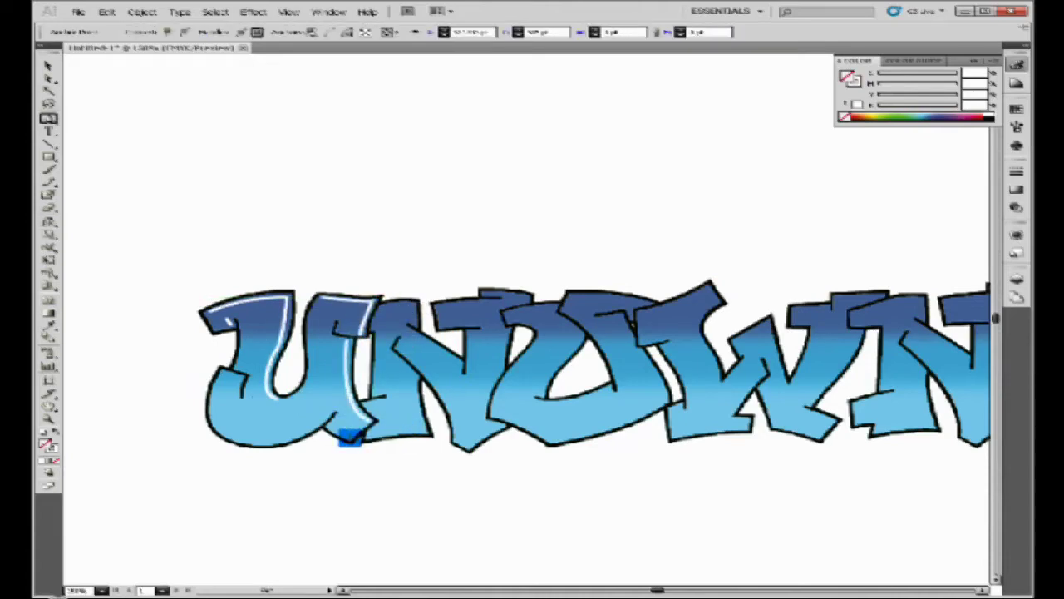
left_click_drag(350, 436, 397, 405)
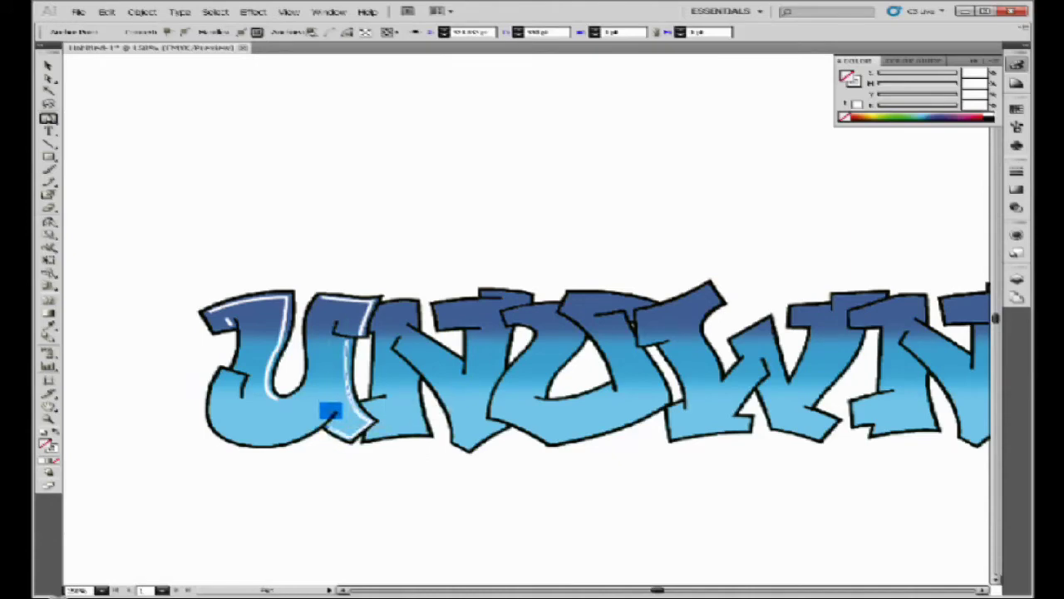
left_click(330, 410)
mouse_move(212, 418)
left_mouse_down()
mouse_move(173, 357)
mouse_move(155, 358)
left_mouse_up()
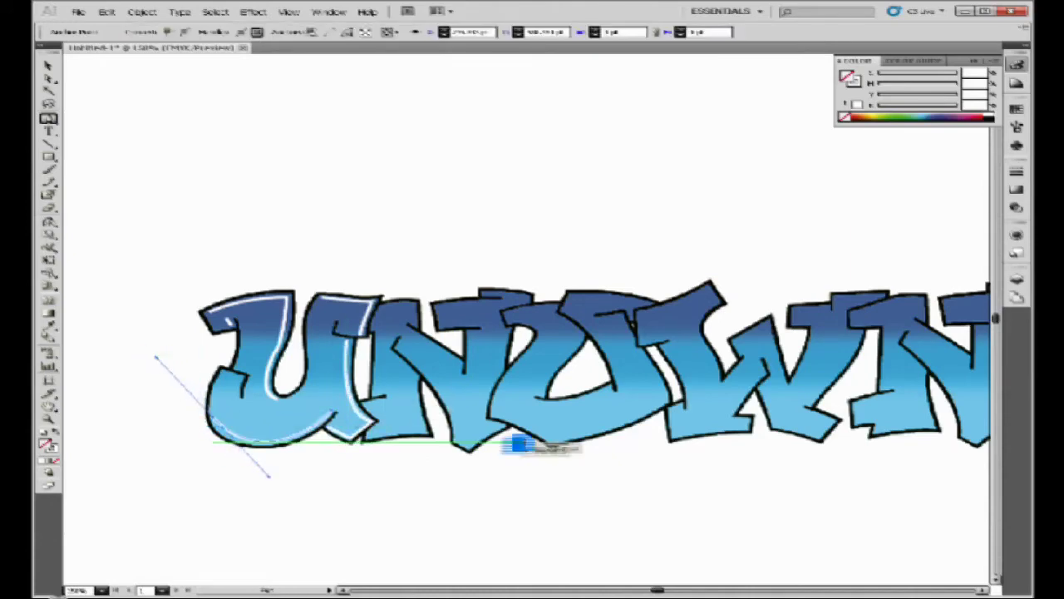
left_click(399, 307)
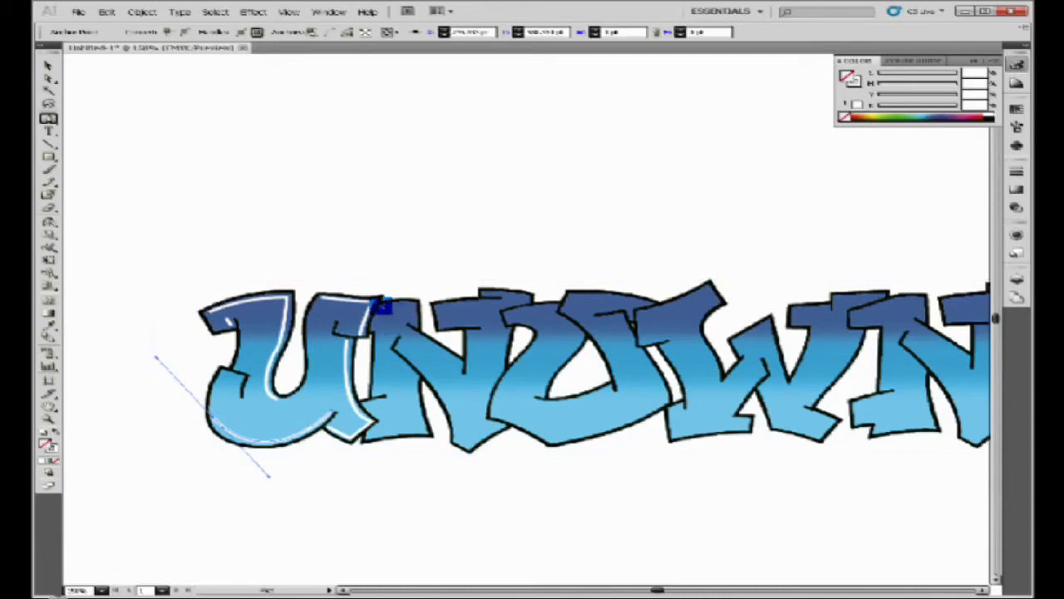
- Start a white highlight inside the N, curving along its bottom to its top edge
left_click(413, 308)
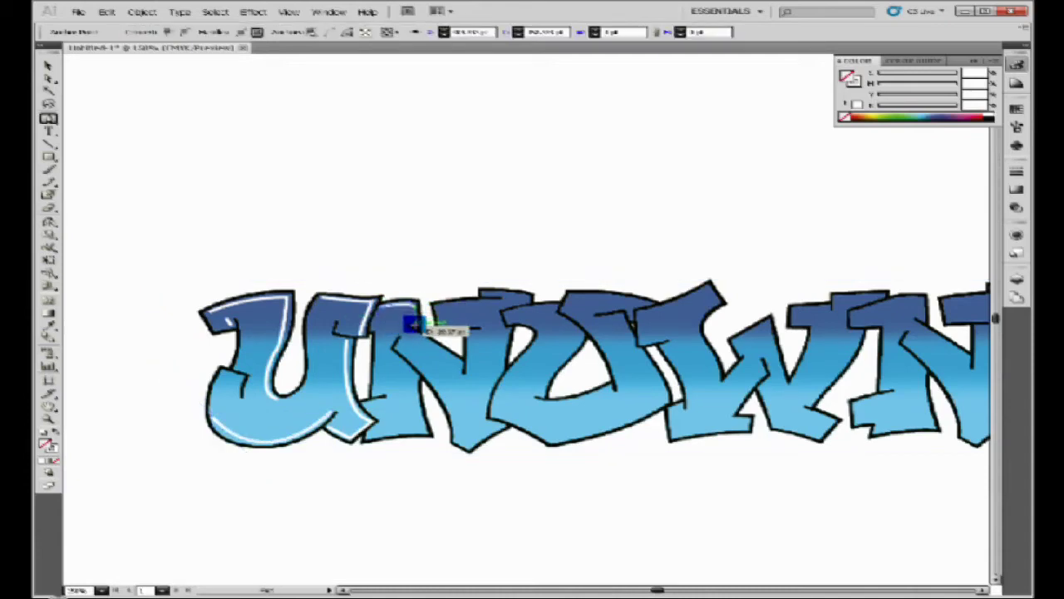
key("p")
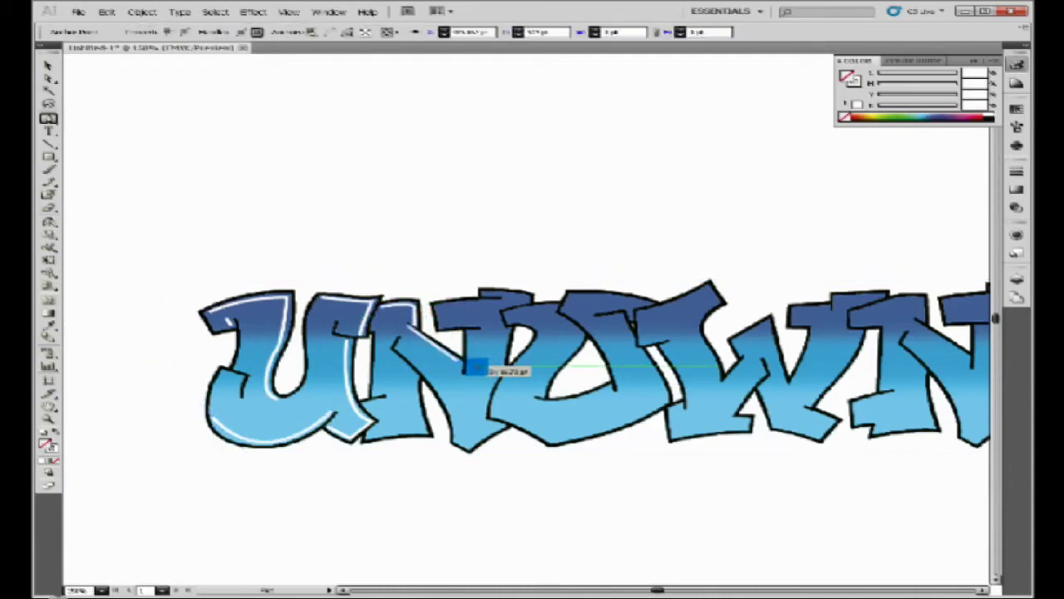
left_click(439, 339, "ctrl")
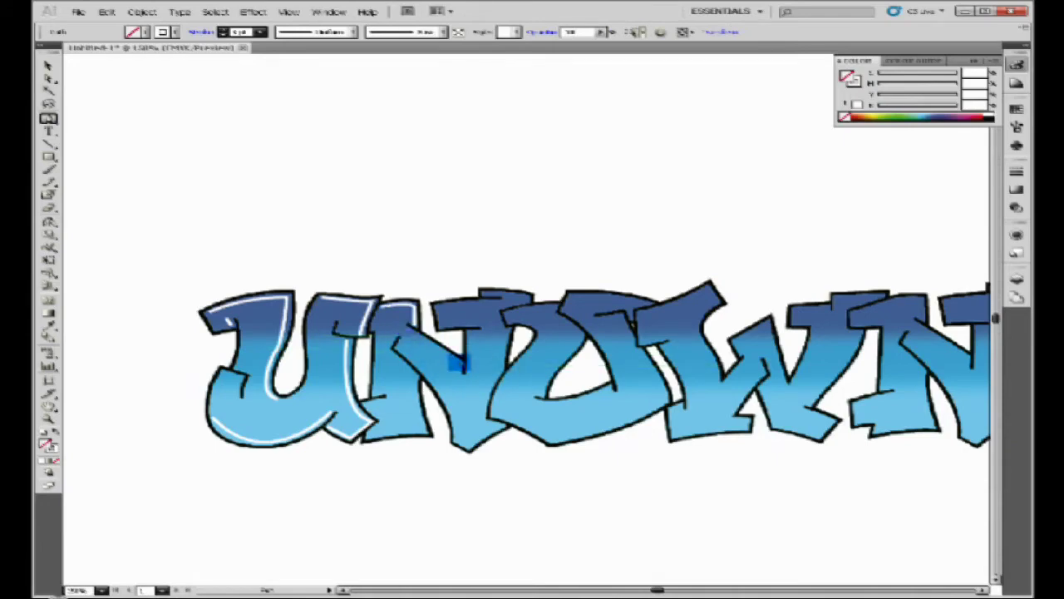
left_click(457, 362)
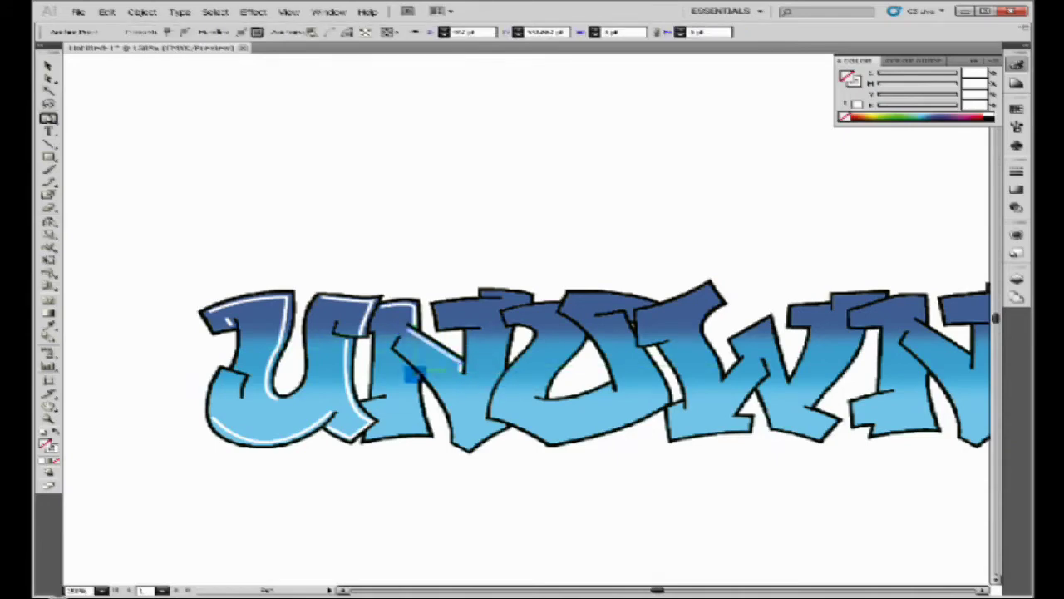
left_click(427, 438)
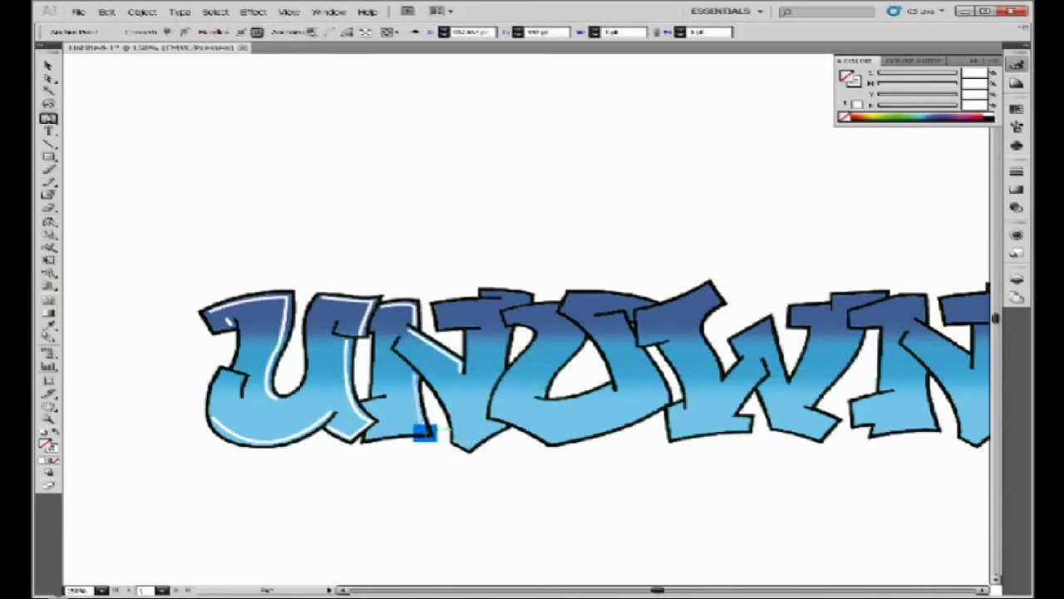
left_click_drag(484, 289, 526, 297)
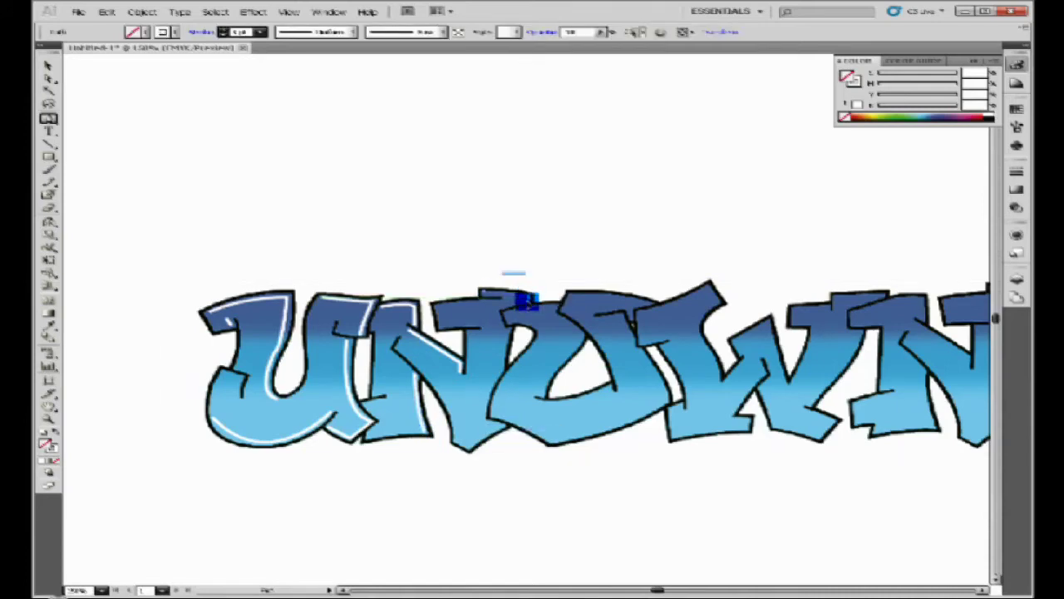
left_click(527, 301)
- Extend the N's highlight down its stroke and along its top edge
scroll(527, 301, "up", 1)
scroll(511, 305, "up", 1)
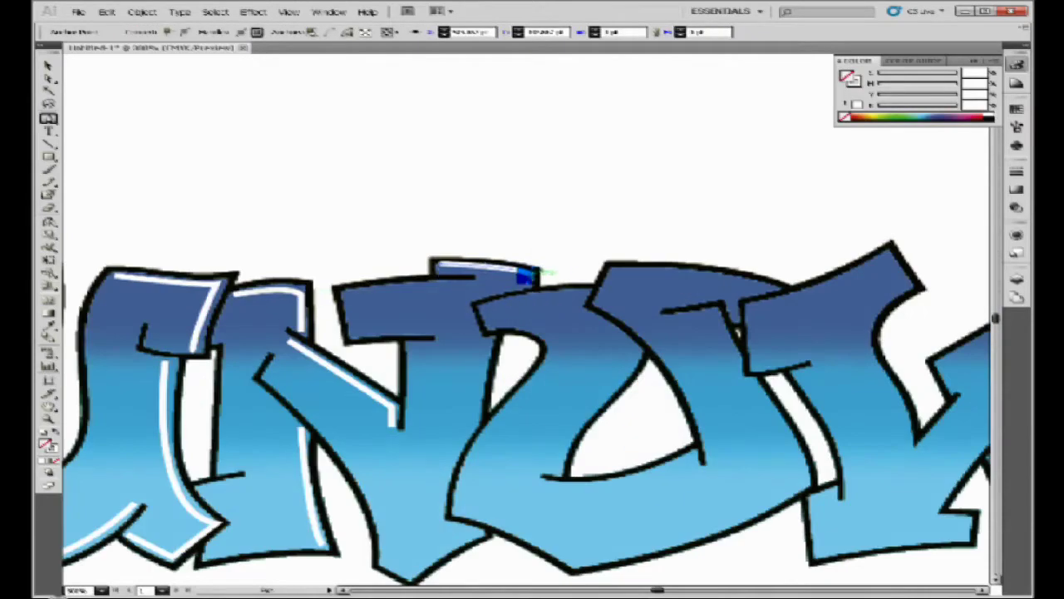
left_click_drag(490, 340, 472, 436)
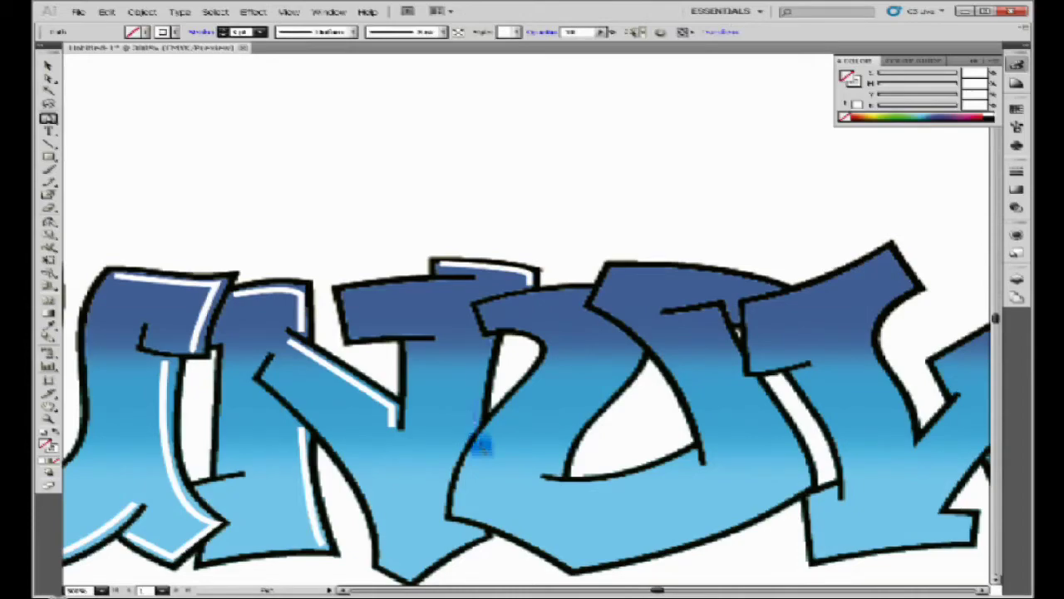
left_click(475, 451)
left_click(356, 333)
left_click(352, 295)
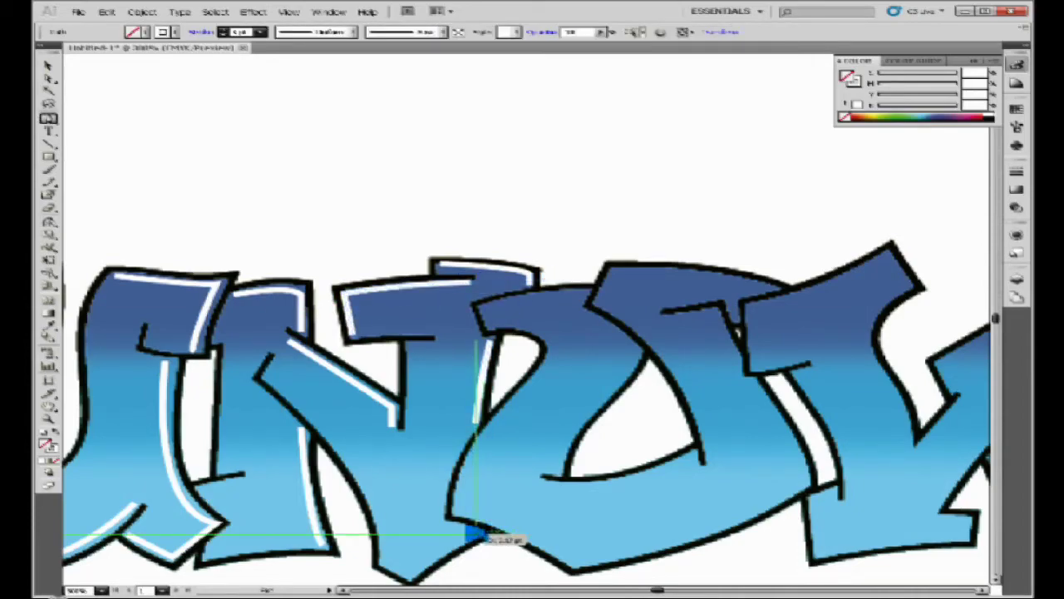
left_click(408, 575)
scroll(403, 549, "down", 2)
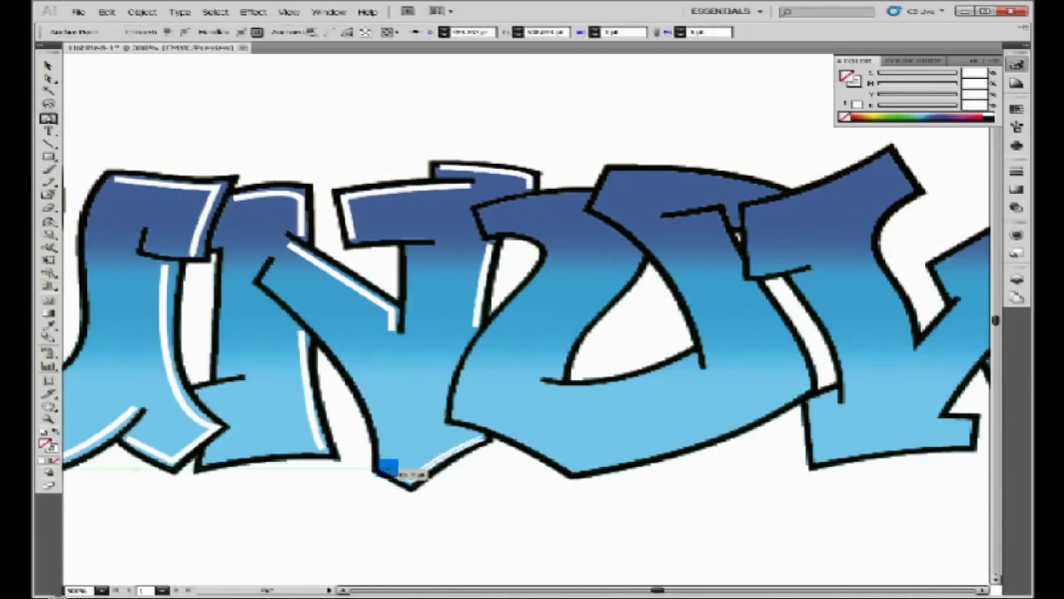
key("ctrl+minus")
key("ctrl+minus")
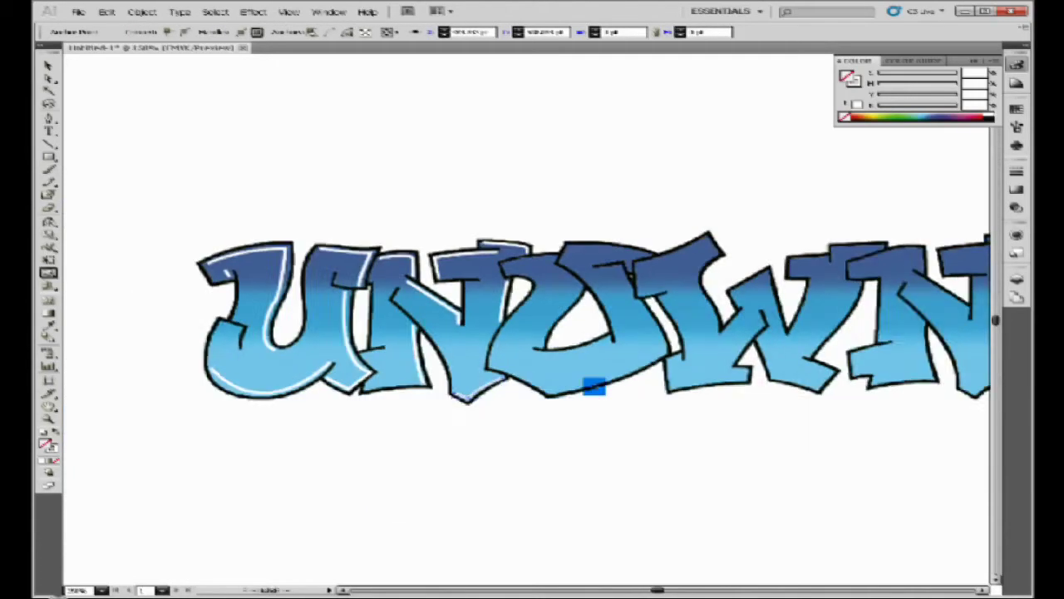
- Draw a white highlight path along the O's top edge and down its side
left_click_drag(594, 386, 490, 465)
key("p")
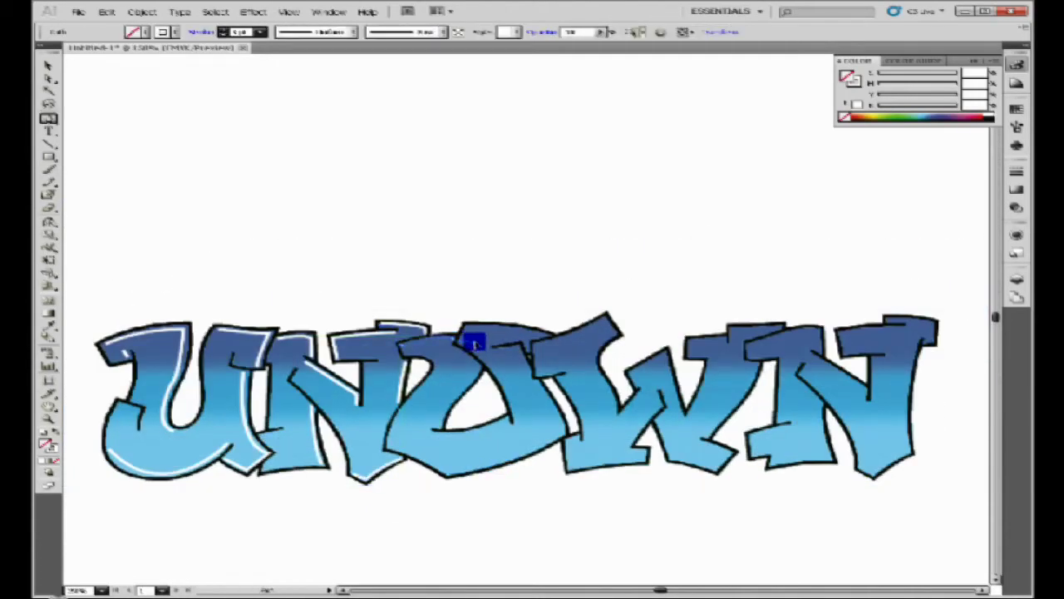
left_click(472, 344)
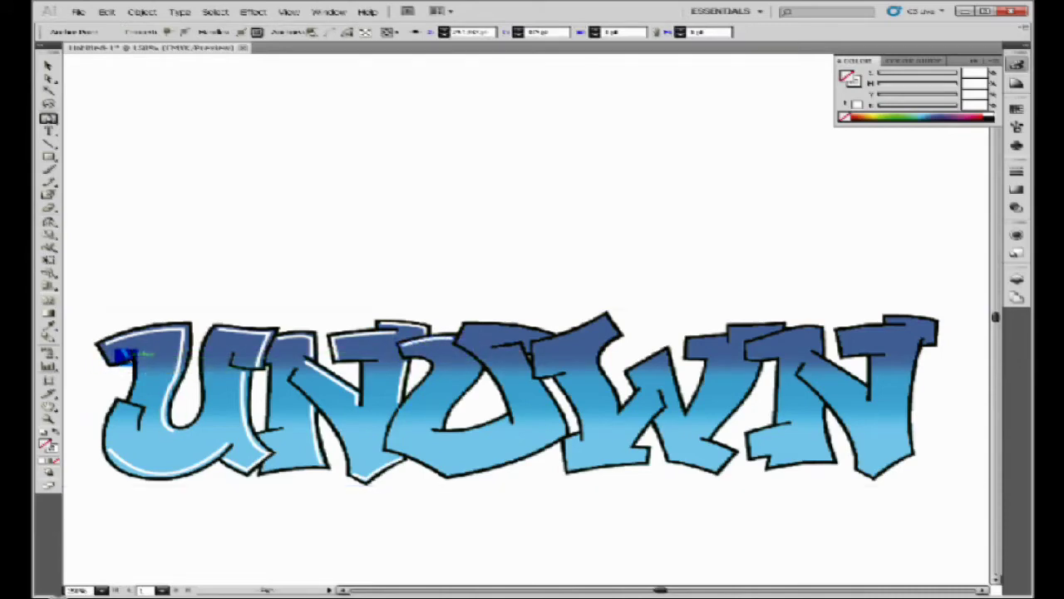
left_click(113, 358)
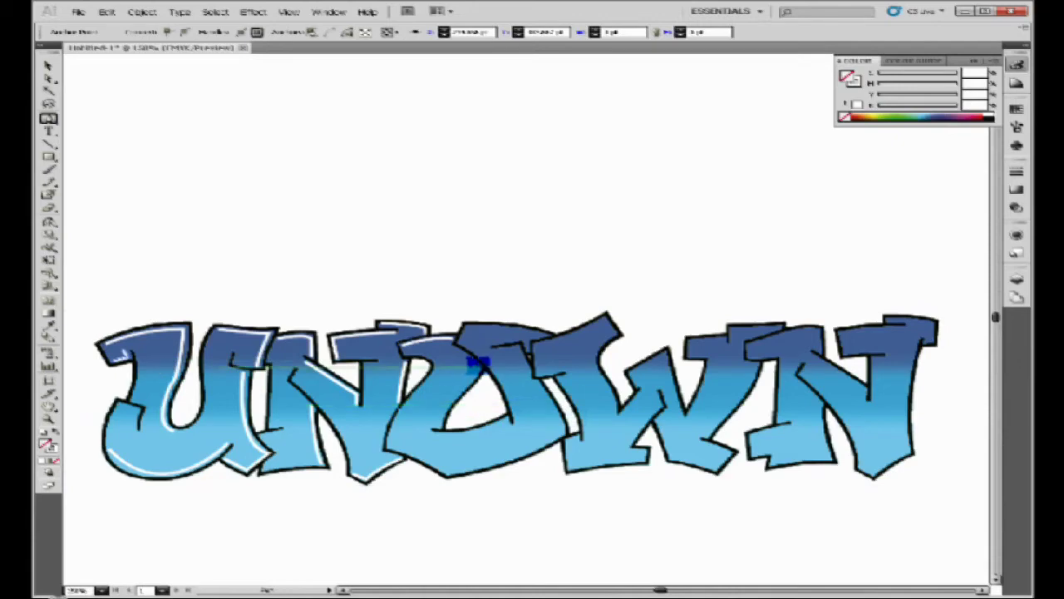
left_click(439, 416)
left_click(449, 399)
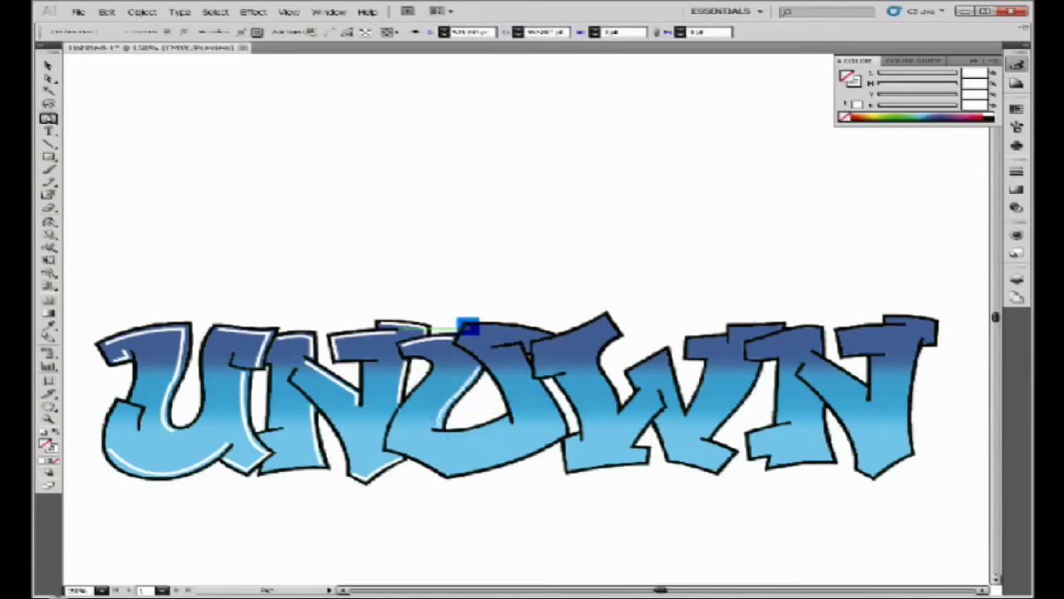
left_click(468, 327)
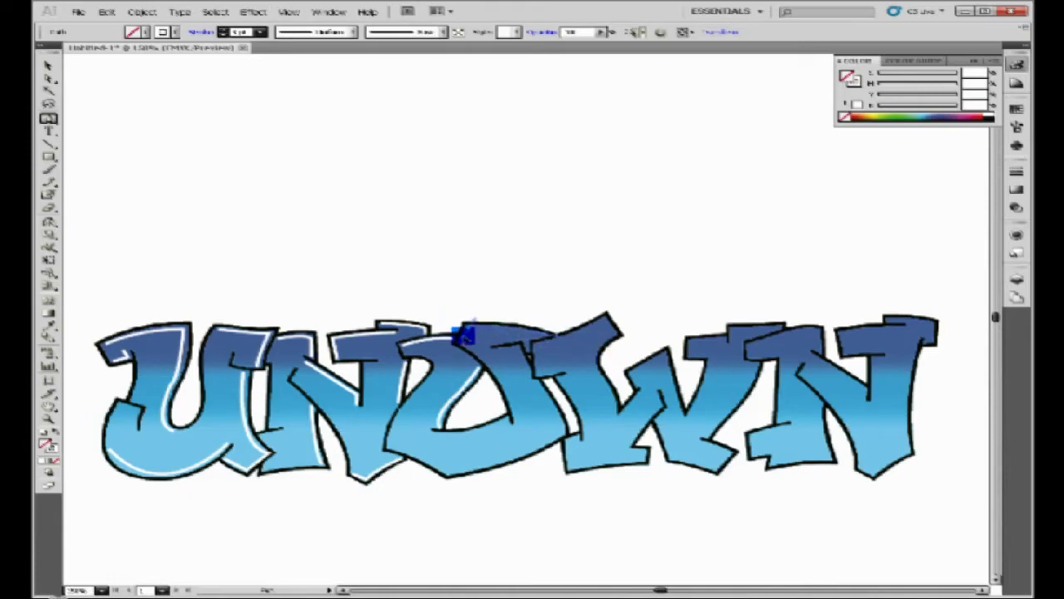
- Move the D's top anchor and pull its bottom anchors left toward the W junction
left_click(464, 335)
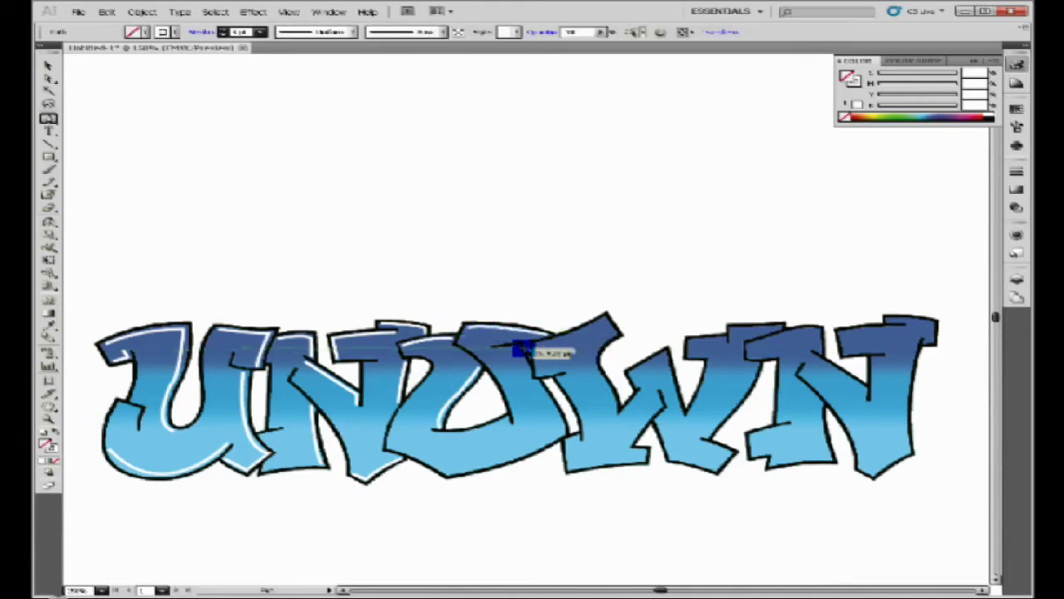
mouse_move(526, 350)
left_mouse_down()
mouse_move(494, 357)
mouse_move(518, 347)
left_mouse_up()
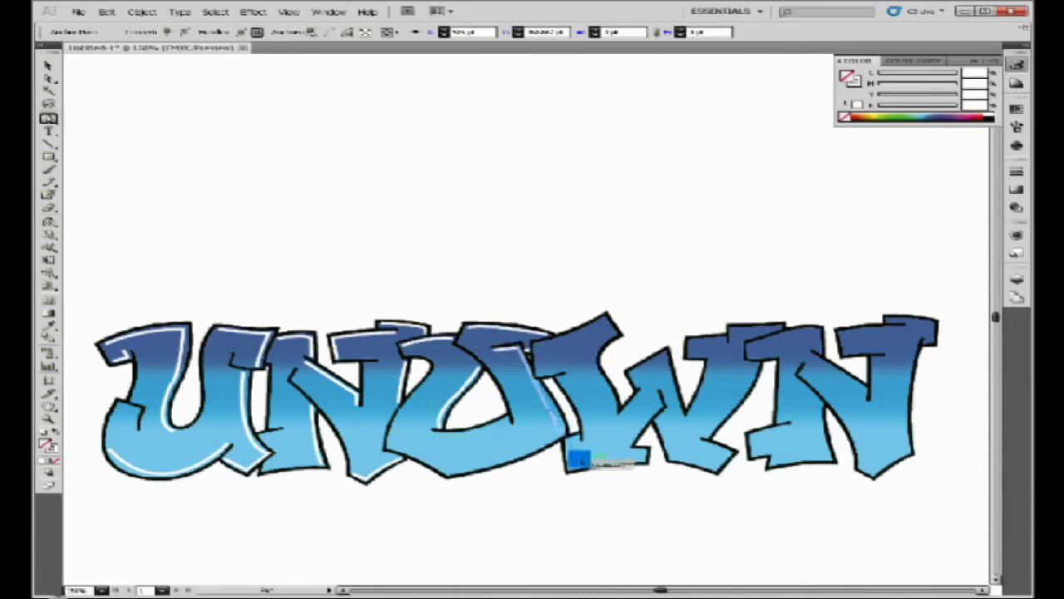
left_click_drag(547, 453, 448, 450)
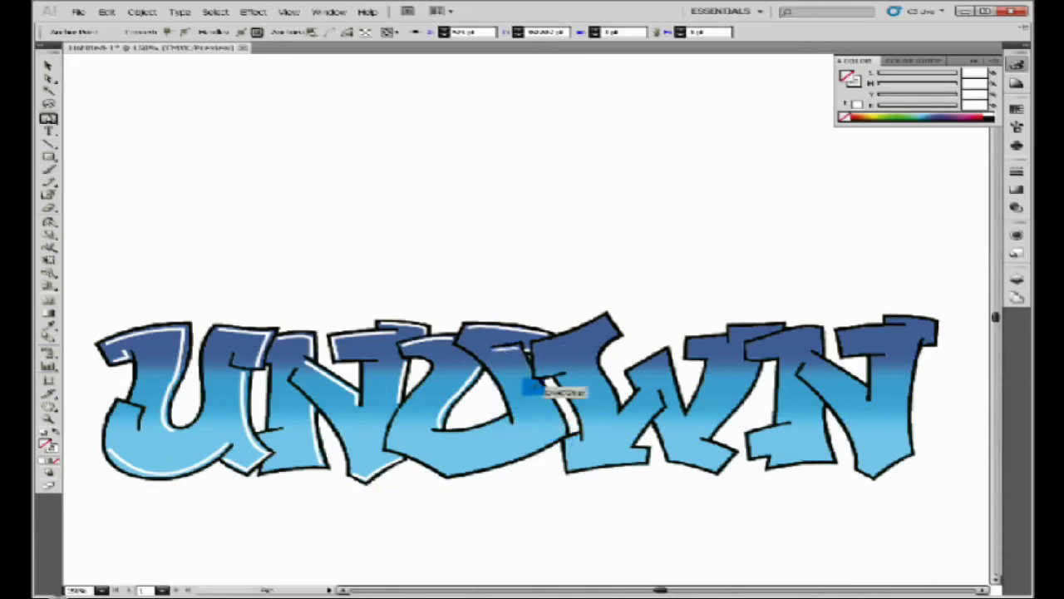
key("r")
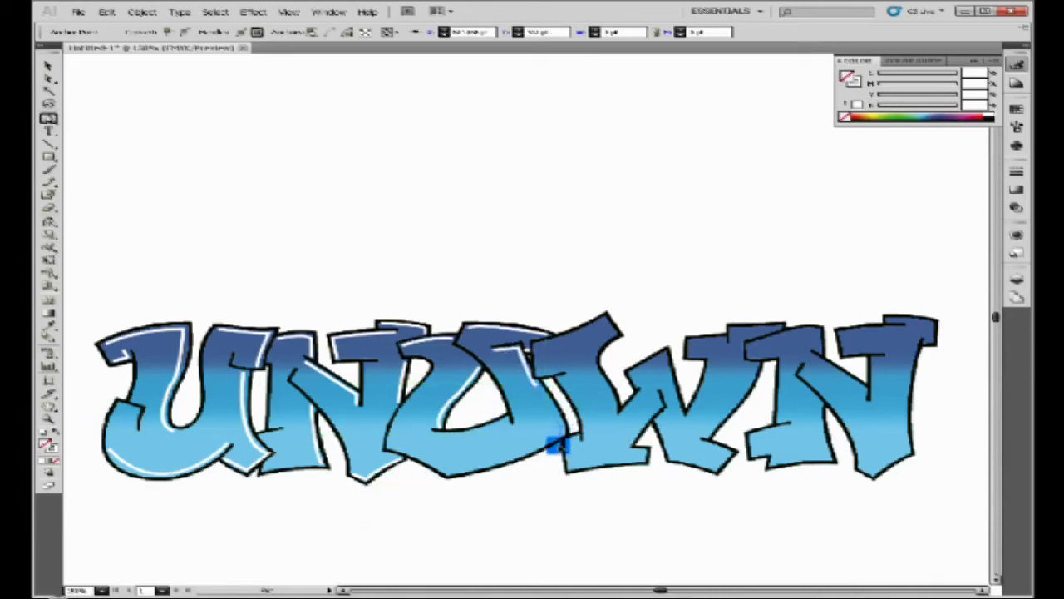
mouse_move(556, 446)
left_mouse_down()
mouse_move(448, 472)
mouse_move(387, 447)
left_mouse_up()
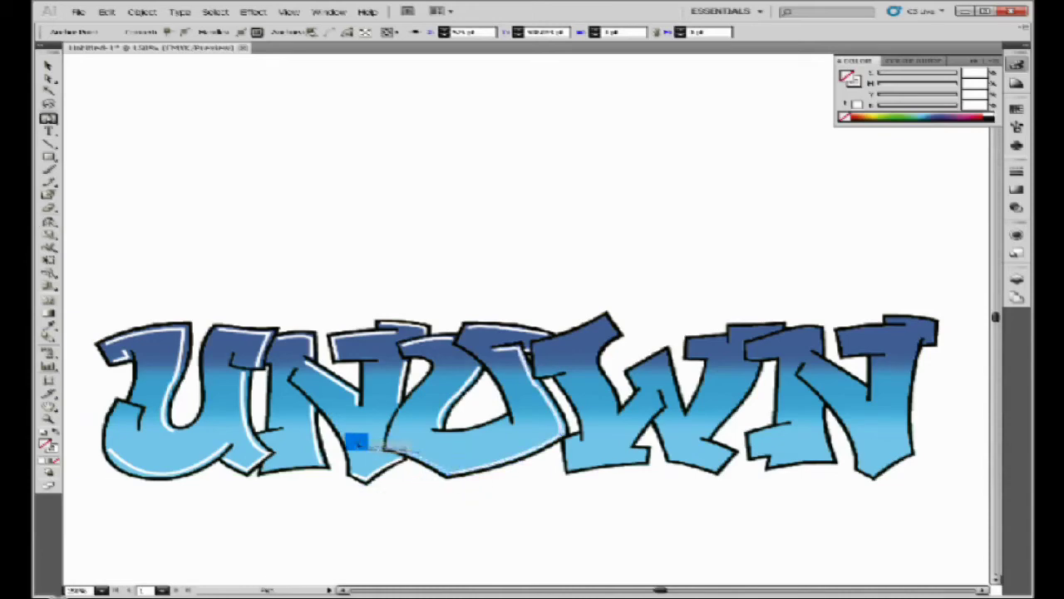
left_click(582, 341)
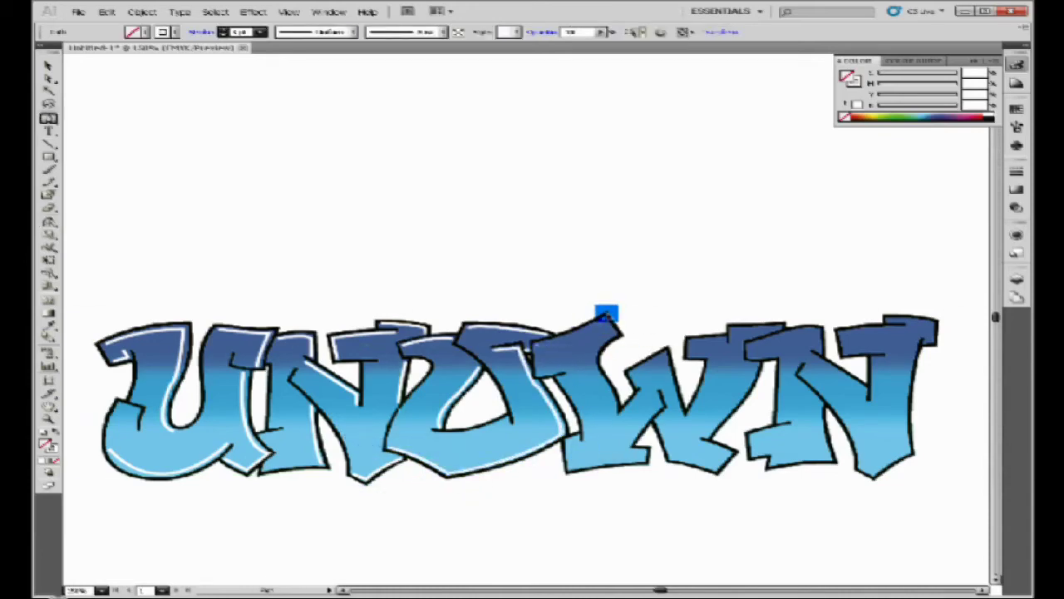
- Reshape the W's apex and the W/N bottom junction by dragging their anchors
left_click(606, 313)
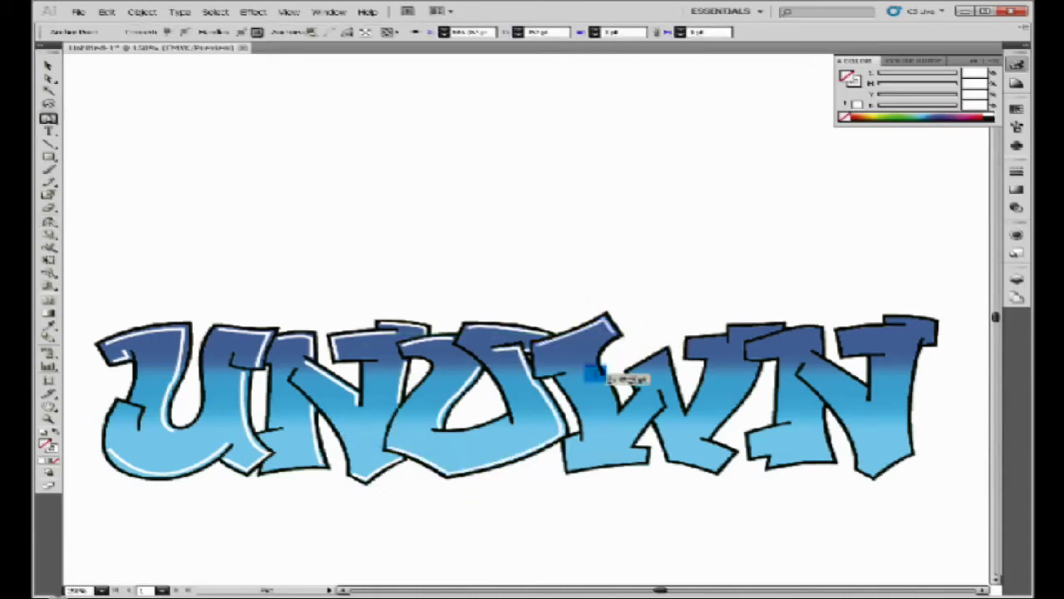
mouse_move(594, 374)
left_mouse_down()
mouse_move(612, 416)
mouse_move(624, 374)
mouse_move(707, 366)
mouse_move(624, 427)
left_mouse_up()
mouse_move(653, 393)
left_mouse_down()
mouse_move(630, 447)
mouse_move(644, 460)
mouse_move(569, 472)
left_mouse_up()
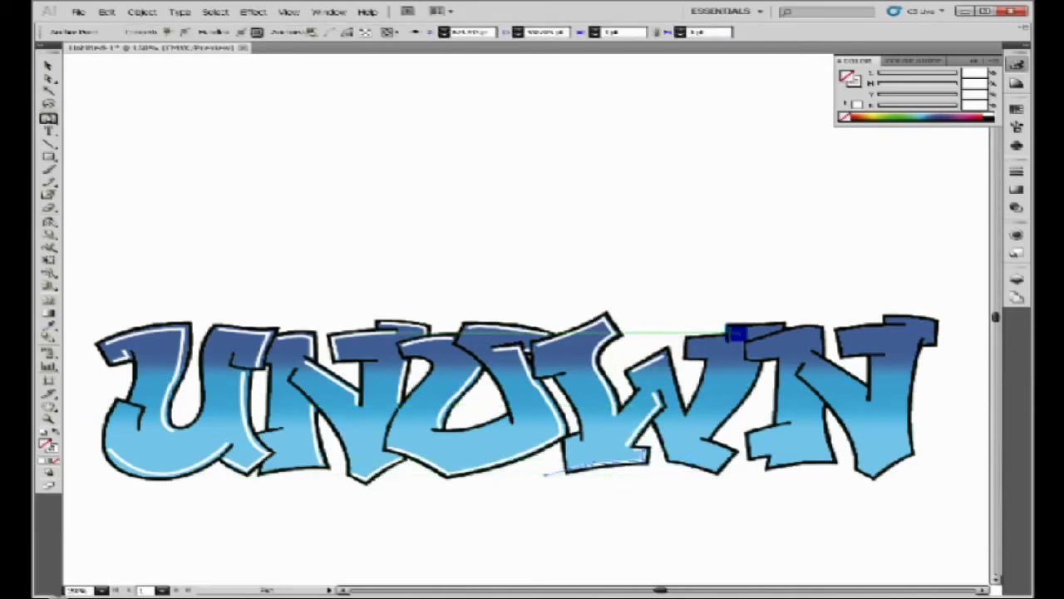
left_click(697, 351)
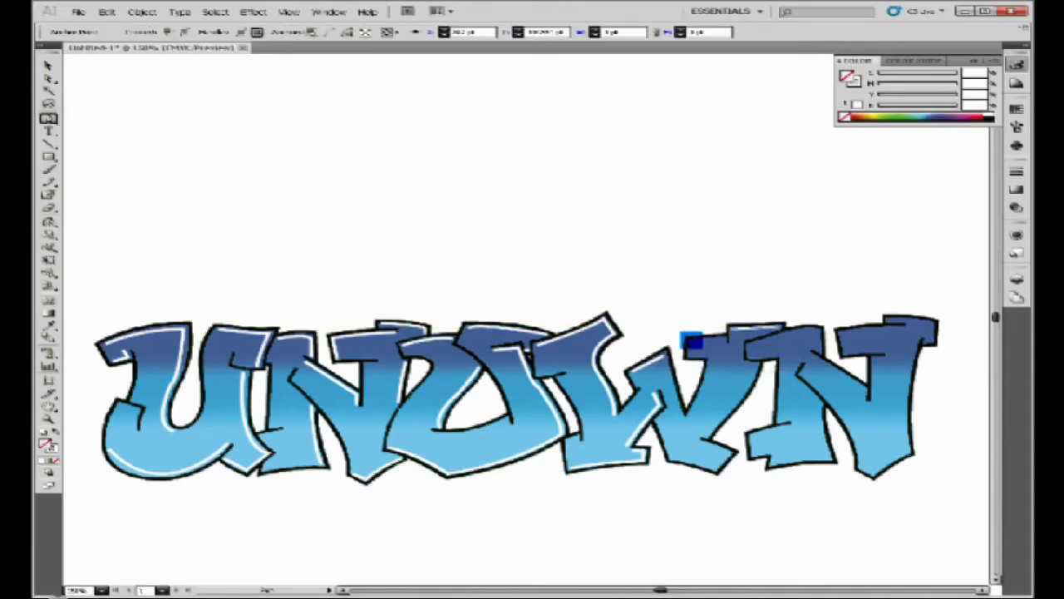
left_click(707, 336)
left_click(753, 351)
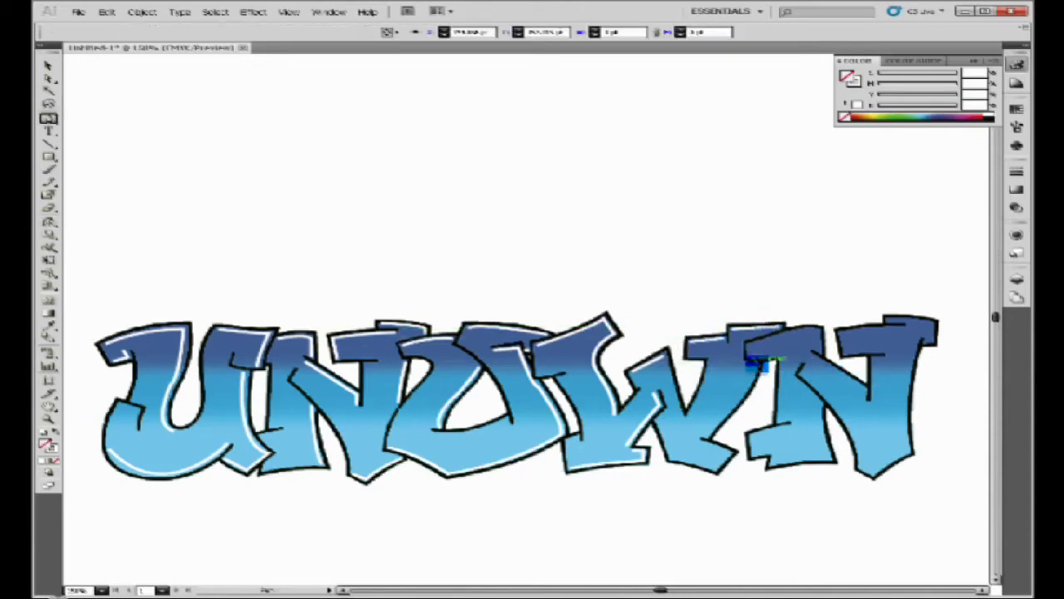
left_click(753, 360)
left_click(730, 405)
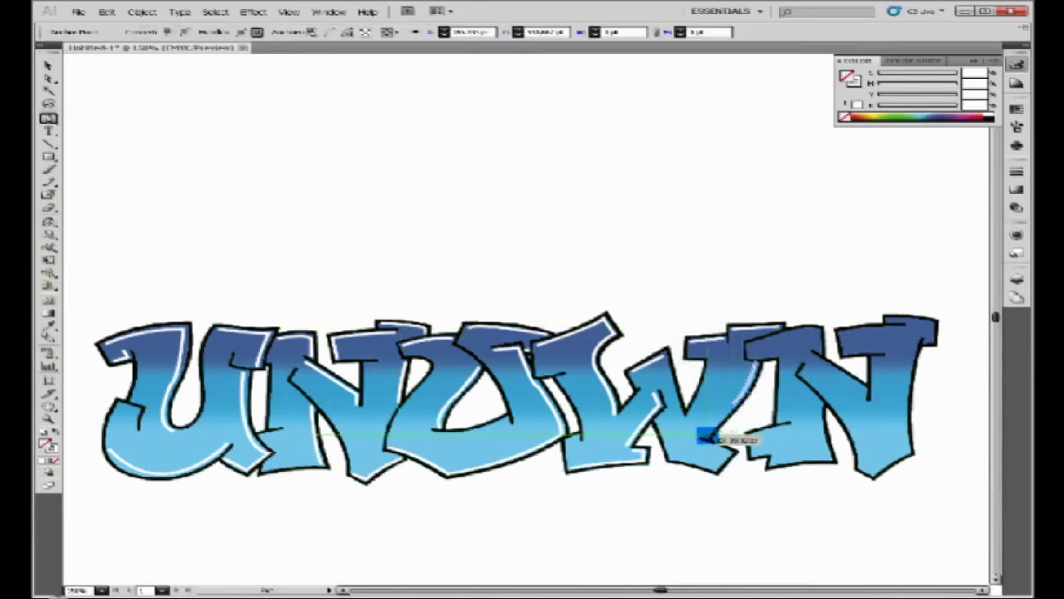
mouse_move(703, 446)
left_mouse_down()
mouse_move(756, 451)
mouse_move(713, 466)
mouse_move(672, 458)
left_mouse_up()
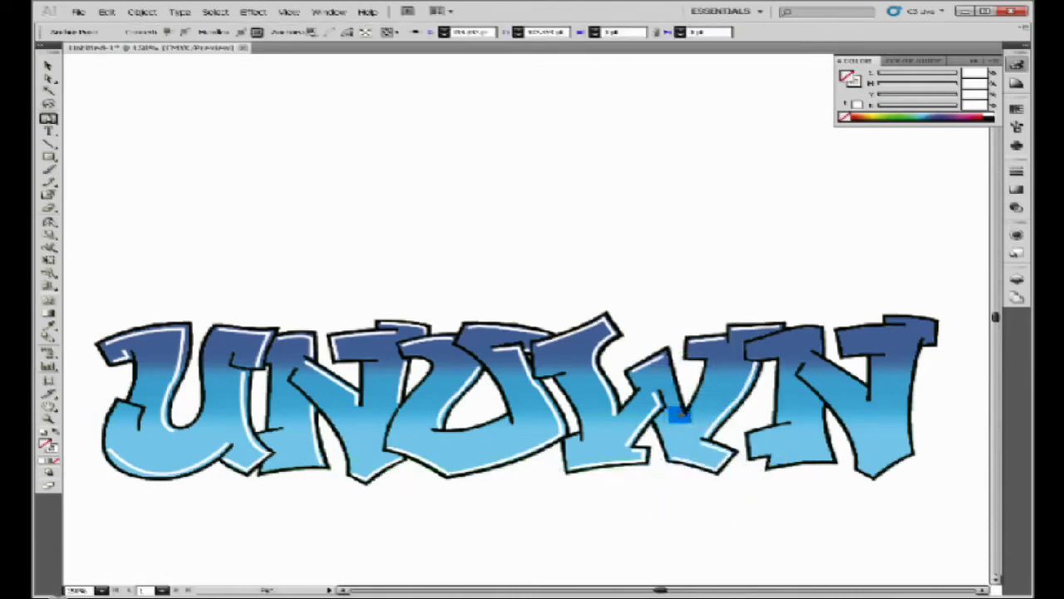
- Adjust the final N's top-right corner and pull its bottom anchors down to reshape it
left_click_drag(909, 316, 925, 326)
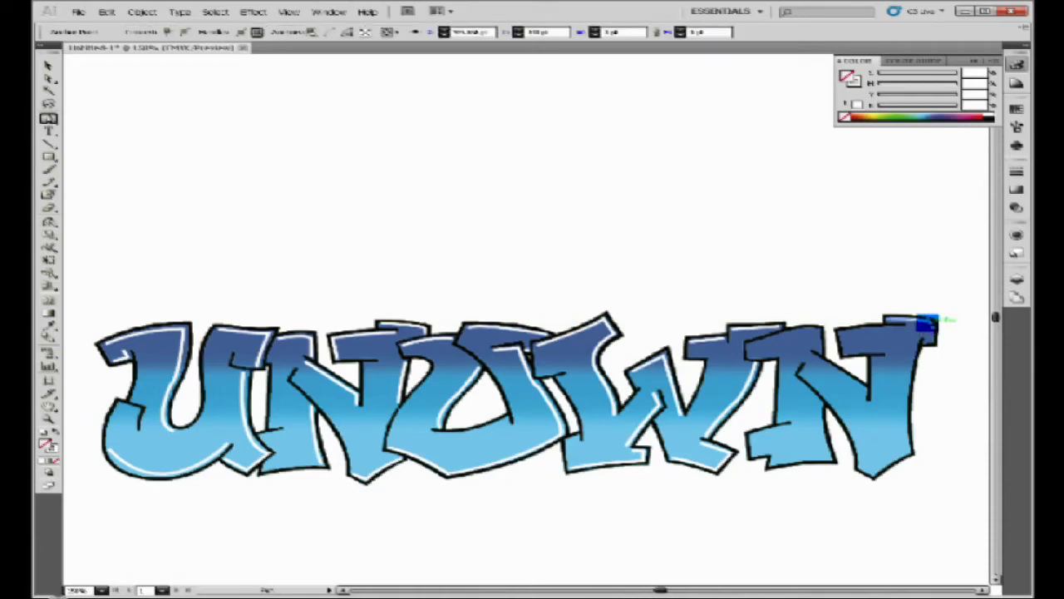
left_click(903, 327)
left_click(910, 353)
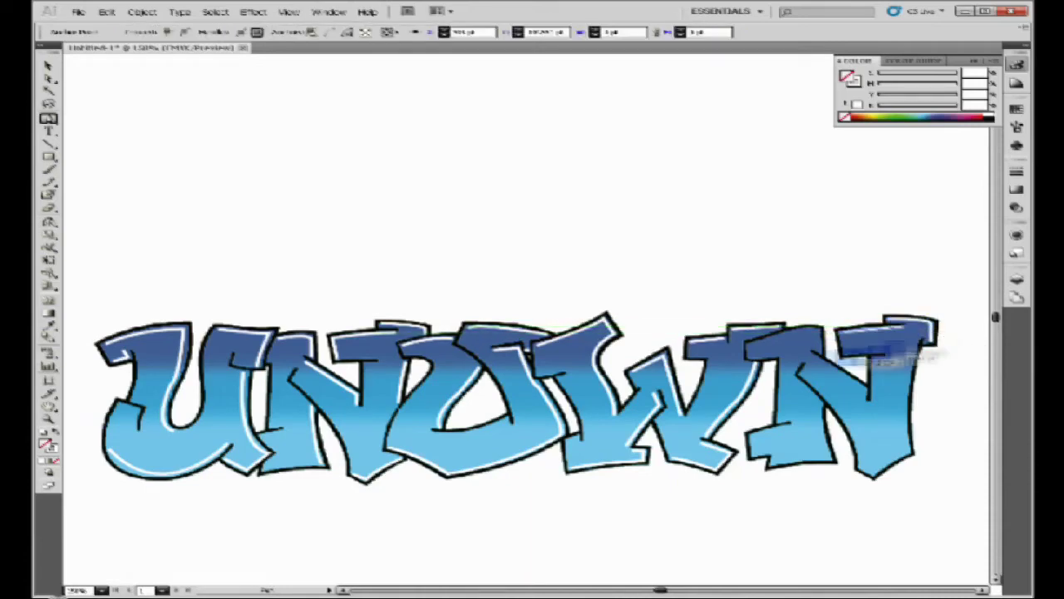
left_click(788, 332)
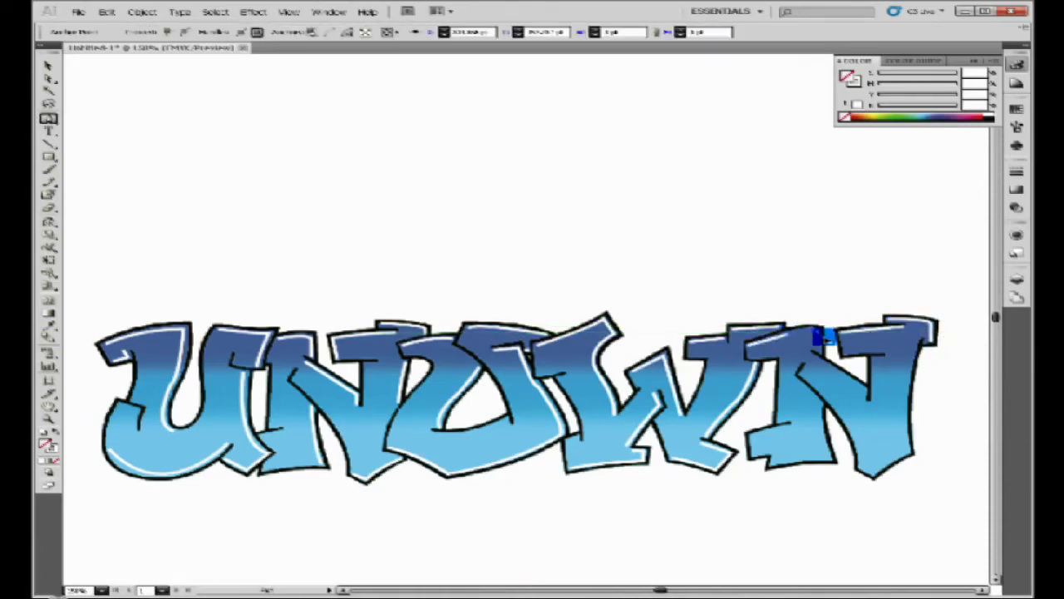
left_click(854, 394)
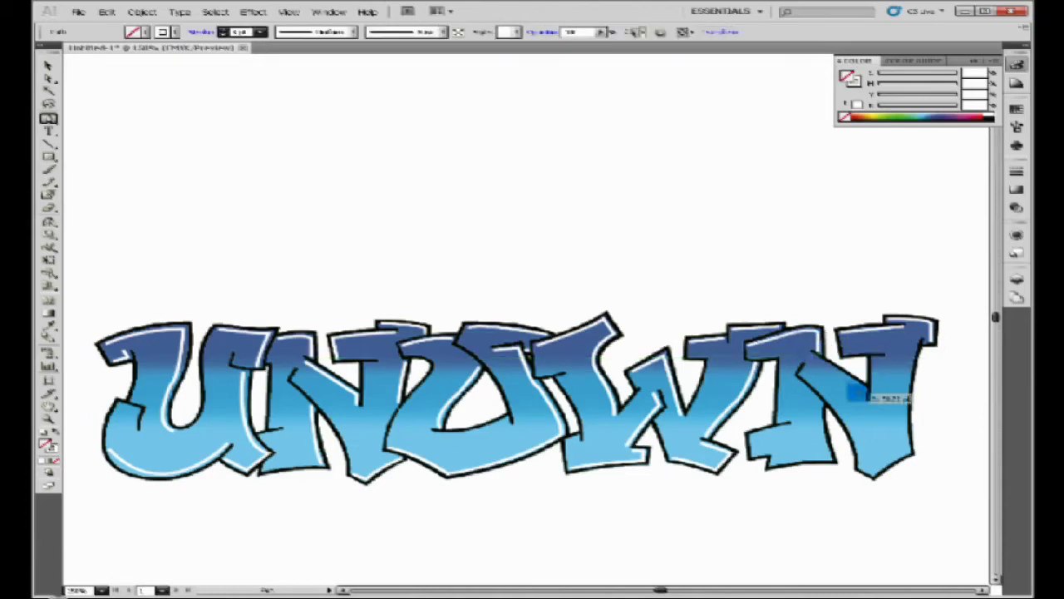
left_click(865, 391)
left_click_drag(819, 404, 815, 456)
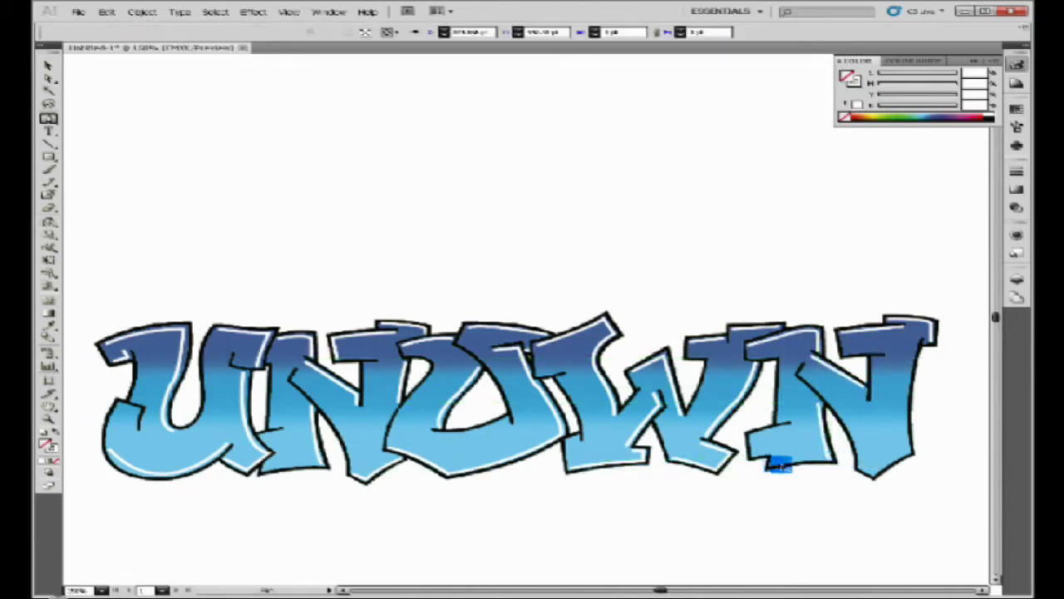
left_click(831, 465)
left_click(831, 453)
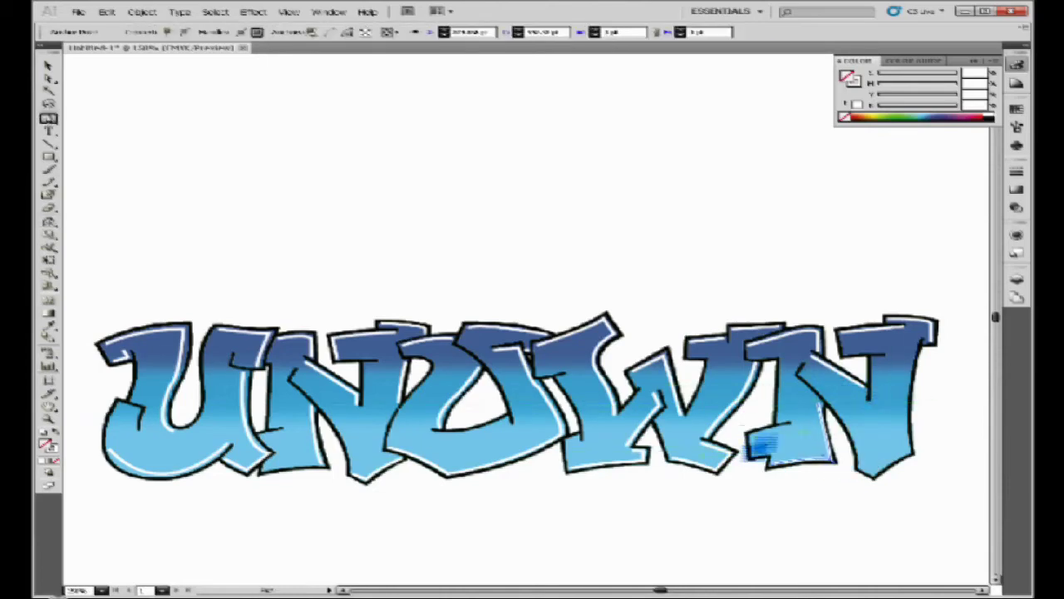
left_click(808, 433)
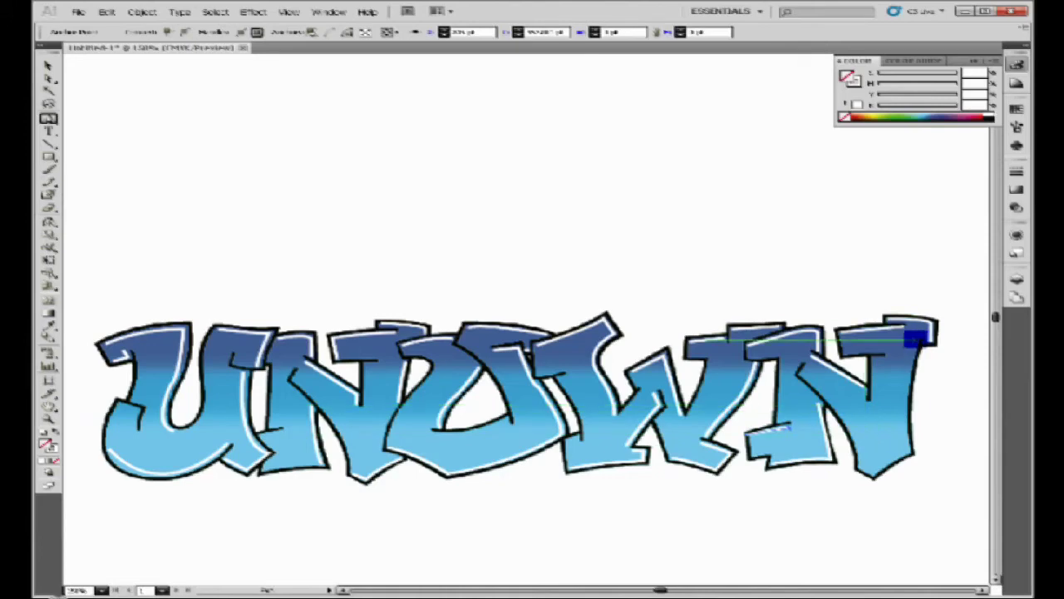
left_click(906, 452)
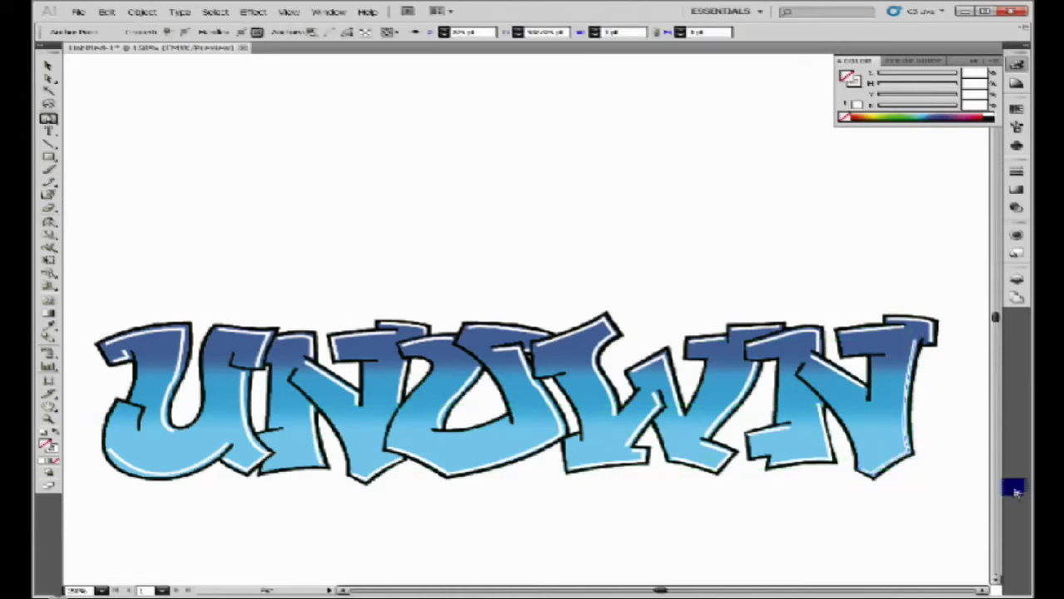
- Copy the UNOWN artwork from Illustrator and paste it into Photoshop as a Smart Object, placed below the original
key("v")
key("ctrl+0")
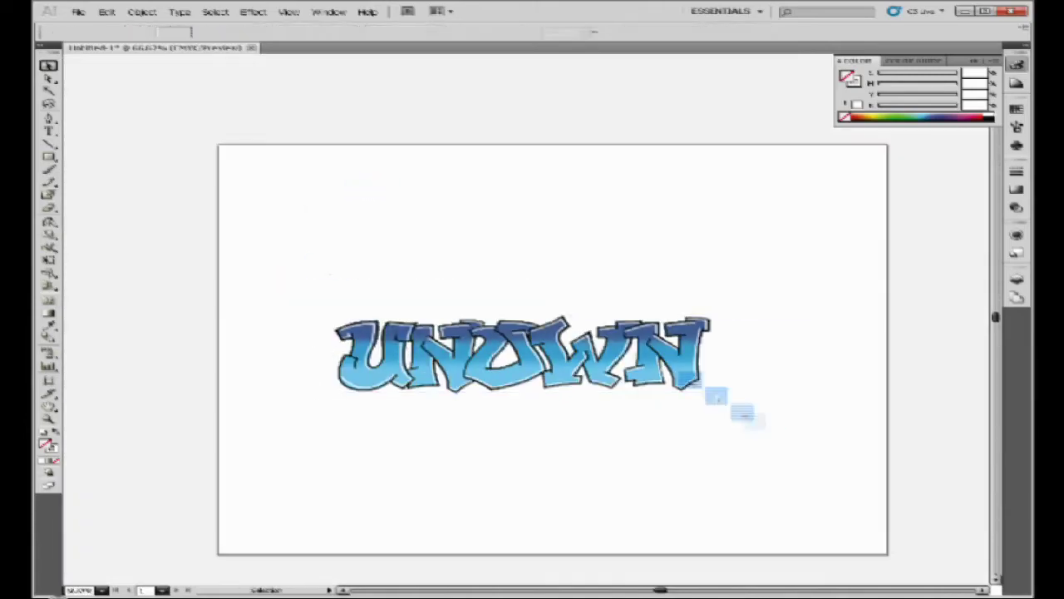
left_click(461, 357)
left_click(107, 12)
left_click(125, 67)
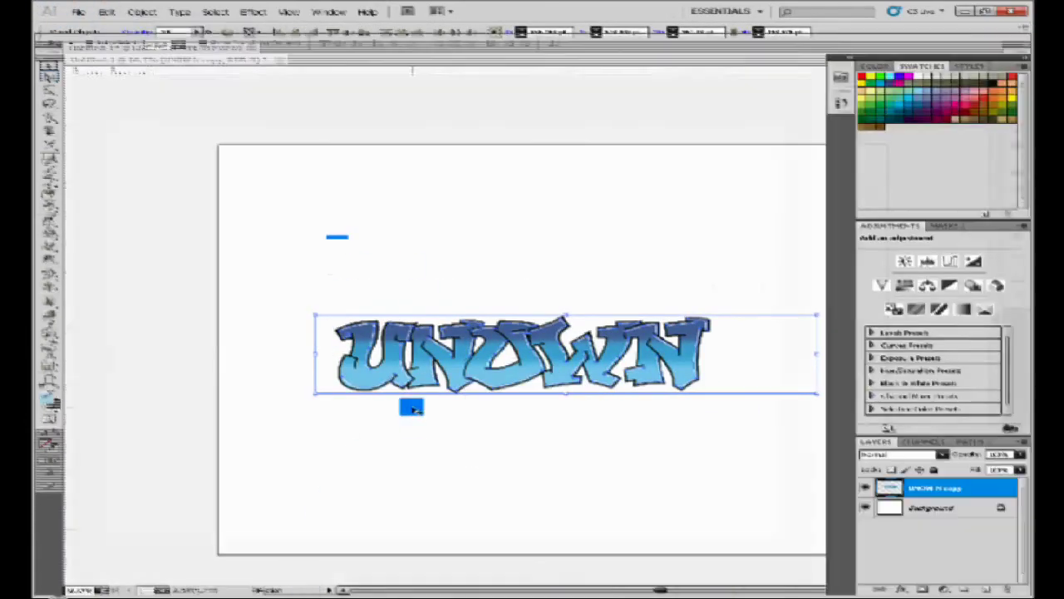
key("ctrl+v")
key("Return")
left_click_drag(447, 339, 419, 434)
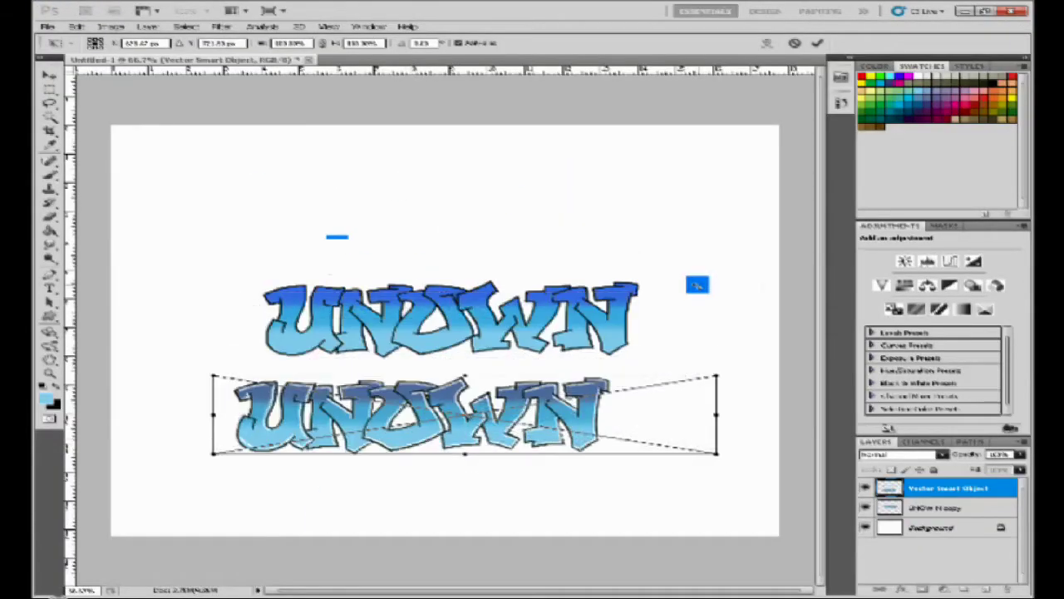
key("Return")
- Remove the extra copy, rasterize the UNOWN layer, delete its white background, and open its layer style
left_click_drag(1010, 591, 1010, 590)
left_click(865, 507)
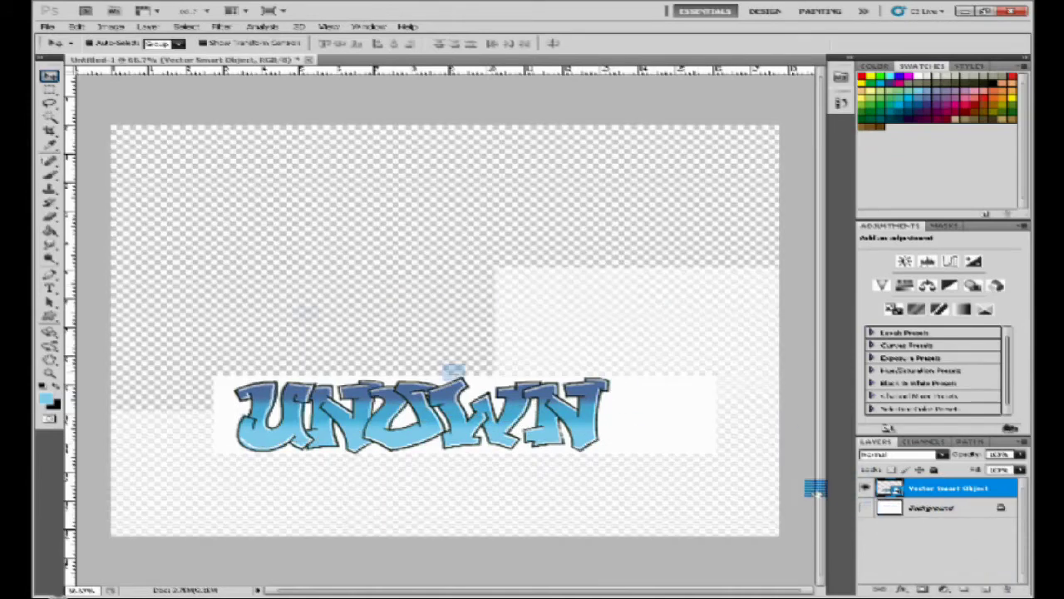
key("w")
left_click(643, 408)
key("Delete")
left_click(537, 232)
right_click(948, 487)
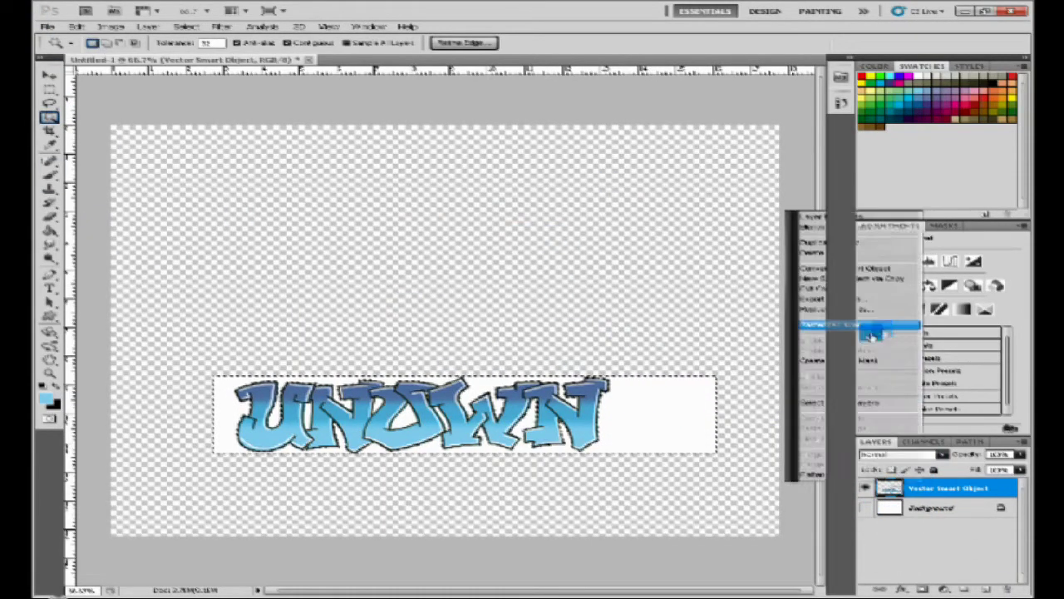
left_click(832, 320)
key("Delete")
key("ctrl+d")
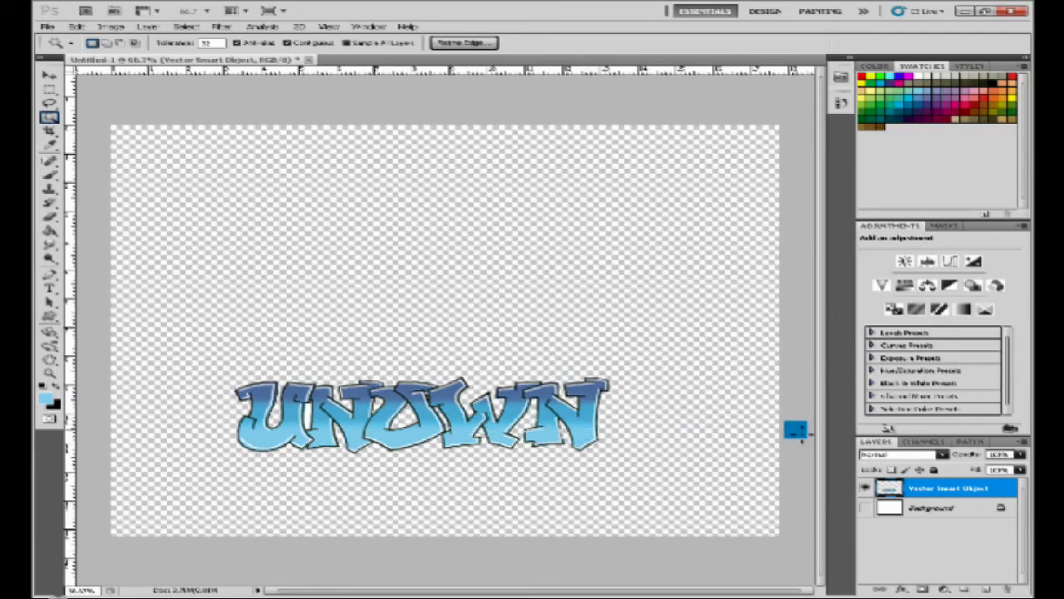
double_click(915, 491)
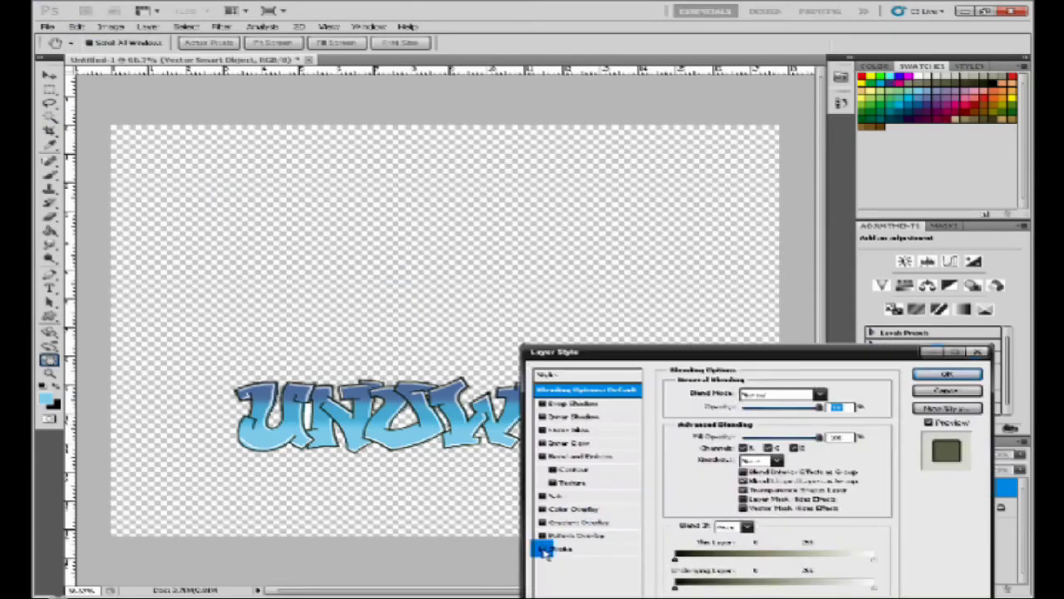
mouse_move(722, 350)
left_mouse_down()
mouse_move(911, 330)
mouse_move(794, 288)
left_mouse_up()
- Apply the stroke to UNOWN, move the lettering up, and undo a trial light-blue splat
left_click(1015, 306)
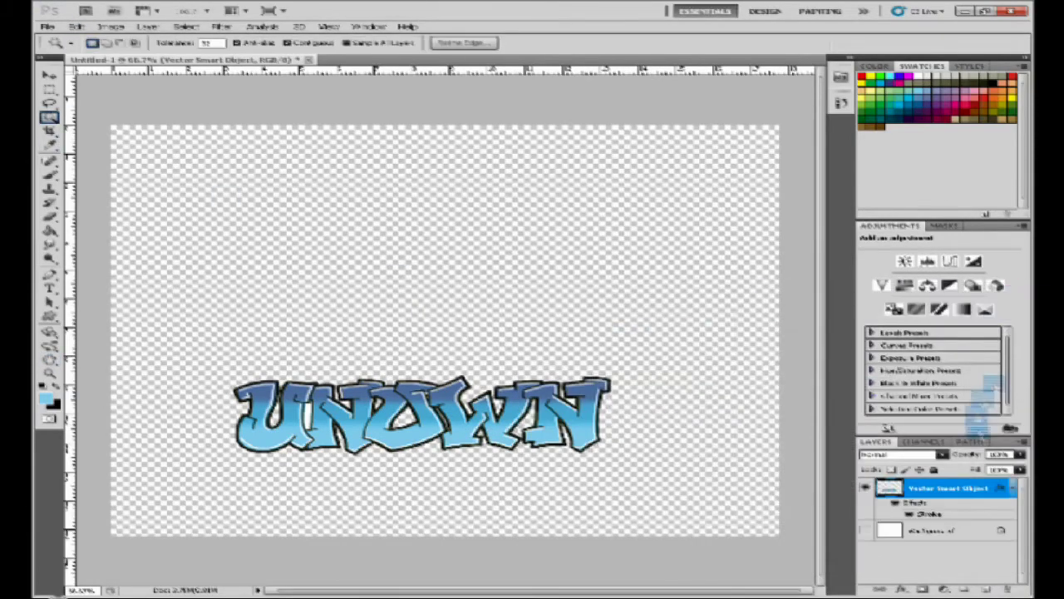
left_click(43, 76)
left_click_drag(416, 416, 424, 237)
left_click(49, 316)
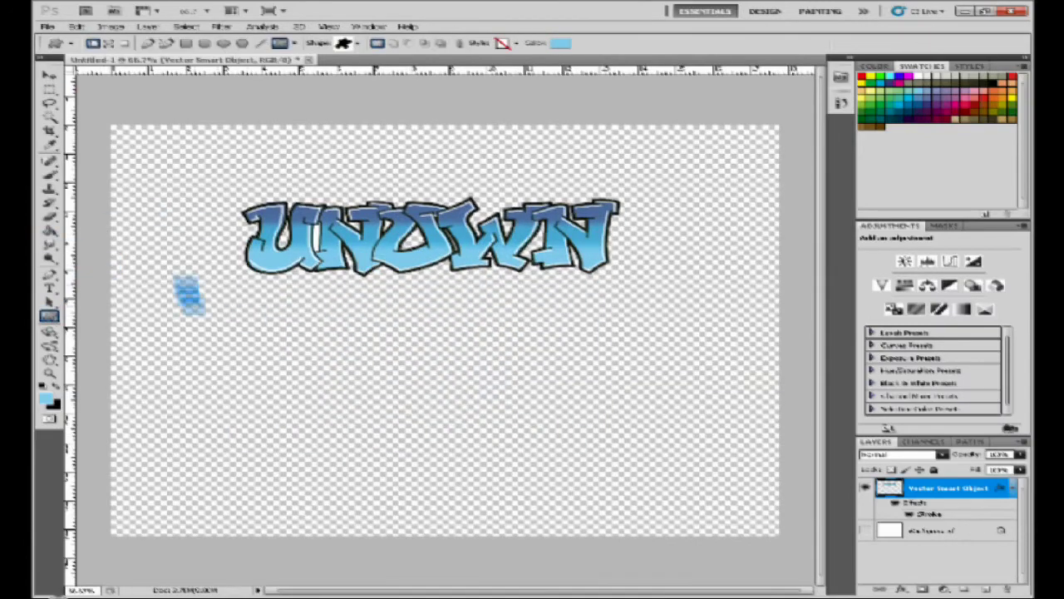
mouse_move(176, 312)
left_mouse_down()
mouse_move(366, 430)
mouse_move(565, 490)
left_mouse_up()
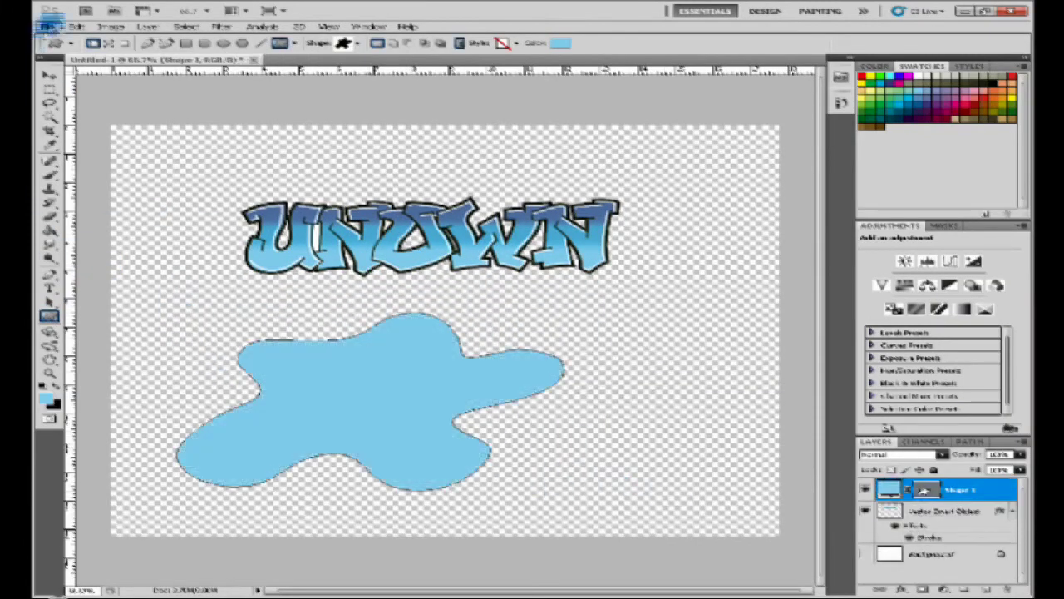
key("ctrl+z")
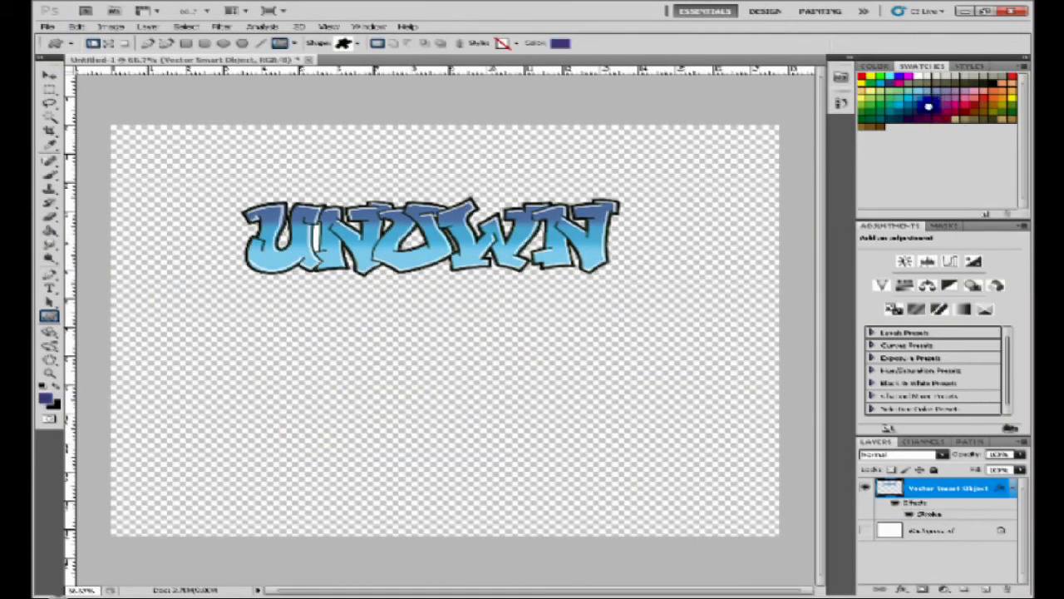
- Set the foreground to purple and draw two splat shapes below the text
left_click(45, 398)
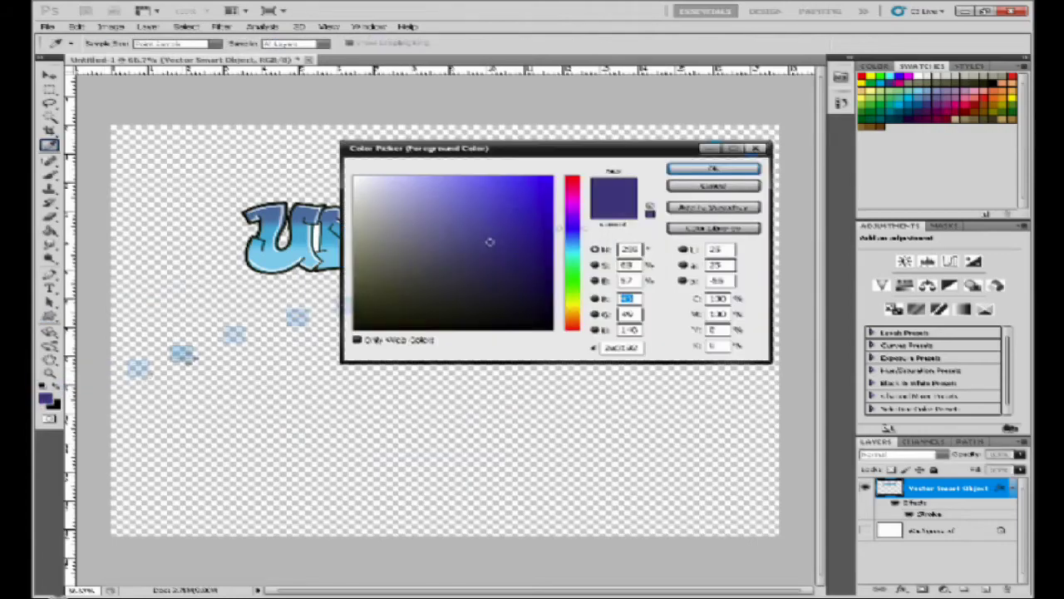
left_click(703, 169)
left_click_drag(196, 336, 559, 499)
left_click_drag(582, 366, 906, 541)
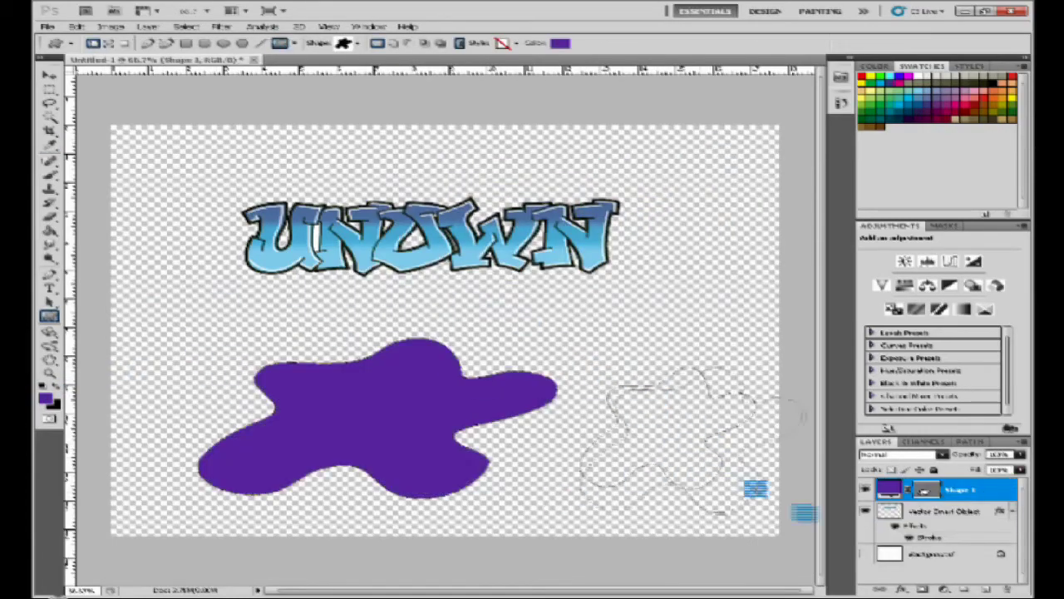
- Move the second splat onto the first, flip it with Free Transform, and select both splat layers
key("v")
left_click_drag(748, 472, 616, 449)
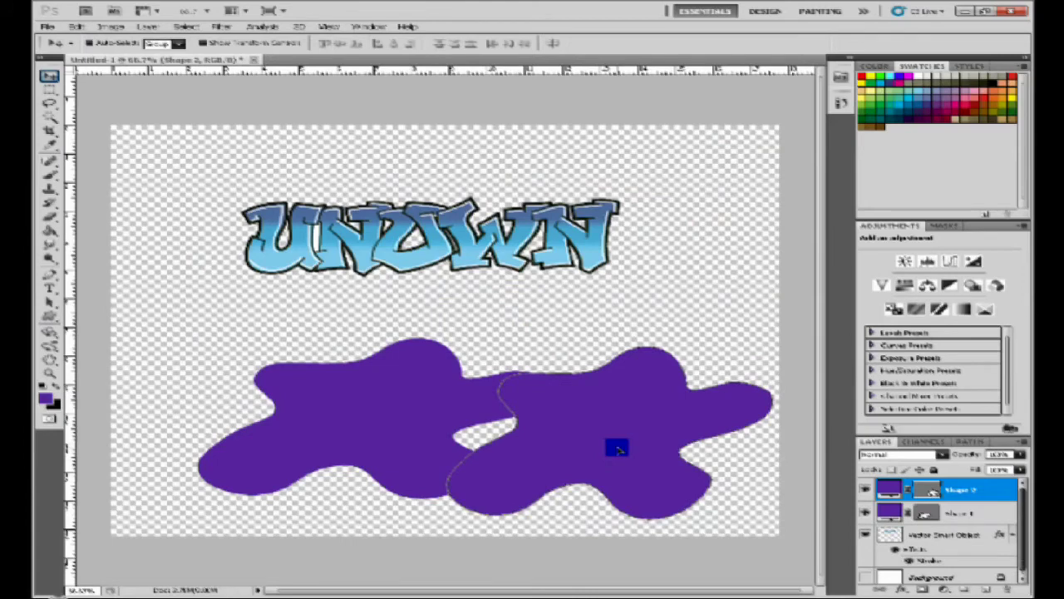
key("ctrl+t")
right_click(592, 426)
left_click(648, 556)
mouse_move(618, 464)
left_mouse_down()
mouse_move(593, 425)
mouse_move(570, 425)
left_mouse_up()
key("Return")
left_click(956, 513, "shift")
- Merge the two splat layers and paint purple over their gap with a large round brush
right_click(965, 504)
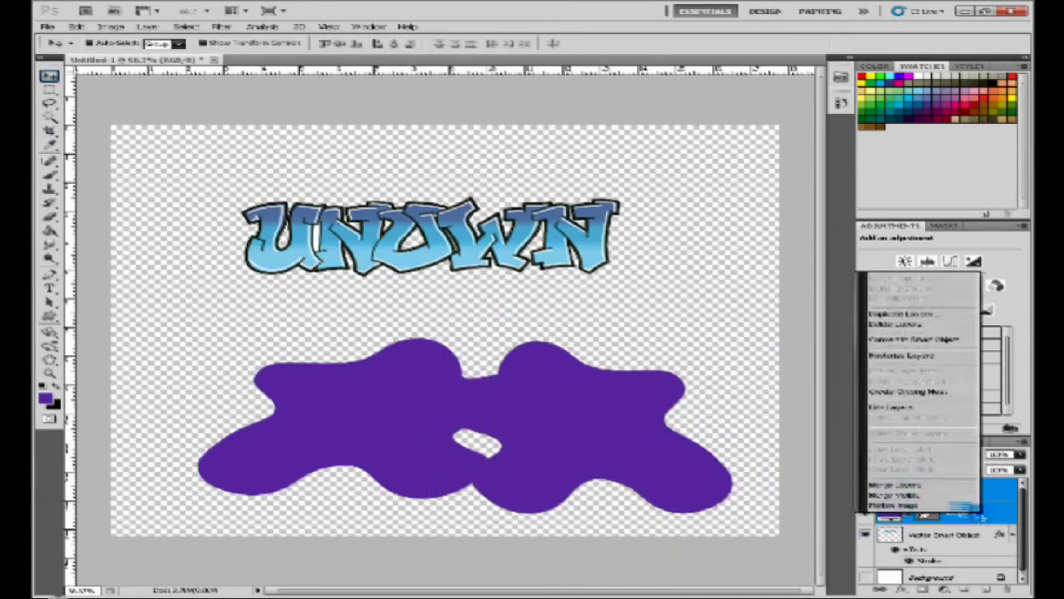
left_click(894, 485)
left_click(48, 174)
left_click(101, 44)
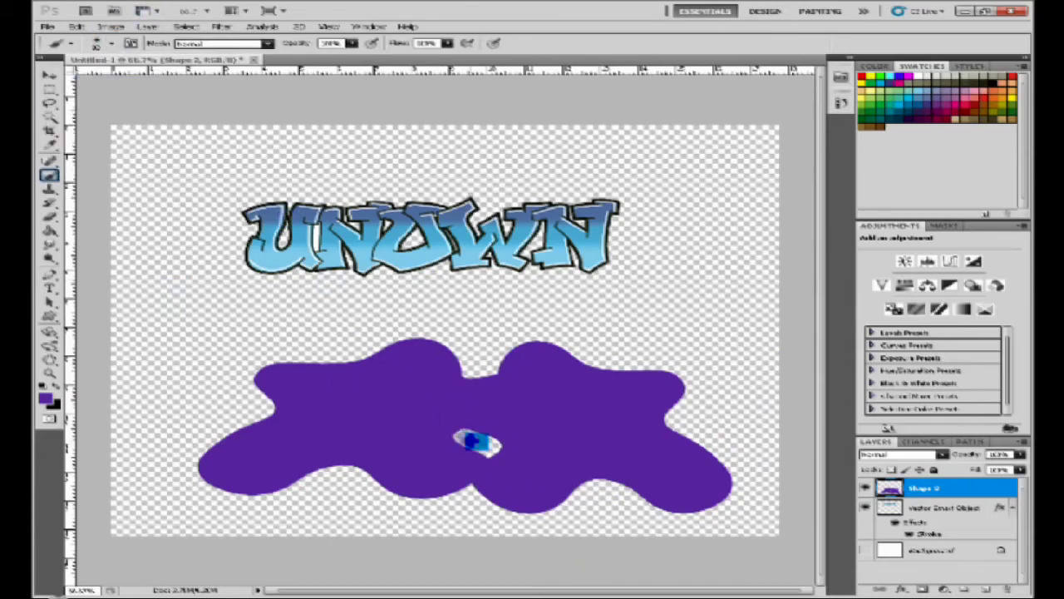
left_click(97, 43)
left_click(287, 117)
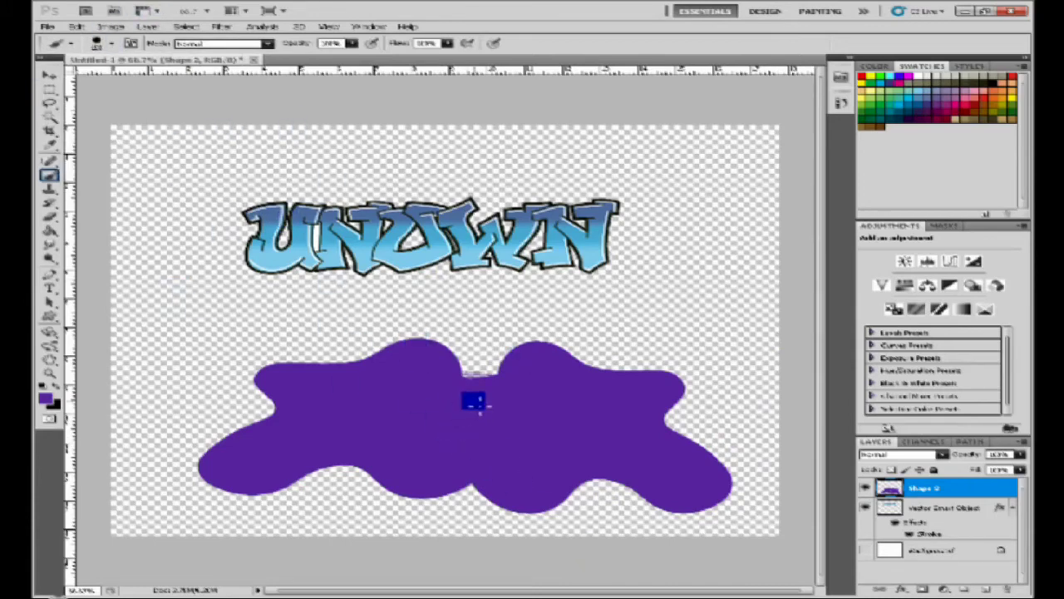
left_click(479, 394)
key("ctrl+z")
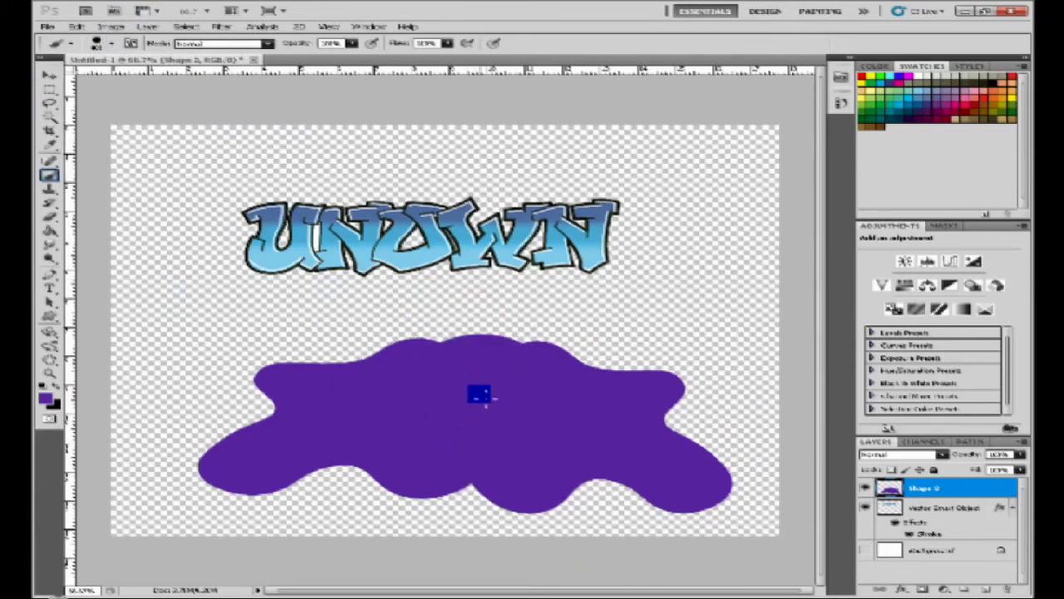
key("ctrl+z")
key("ctrl+z")
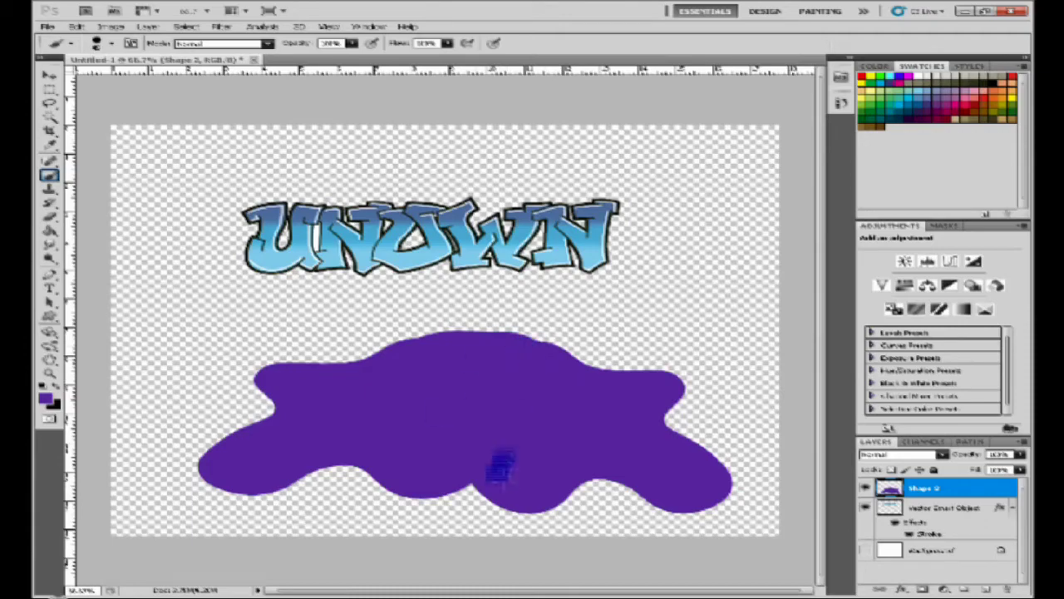
- Put the splat layer below the graffiti and move the UNOWN text down onto the splat
left_click_drag(934, 491, 934, 537)
key("v")
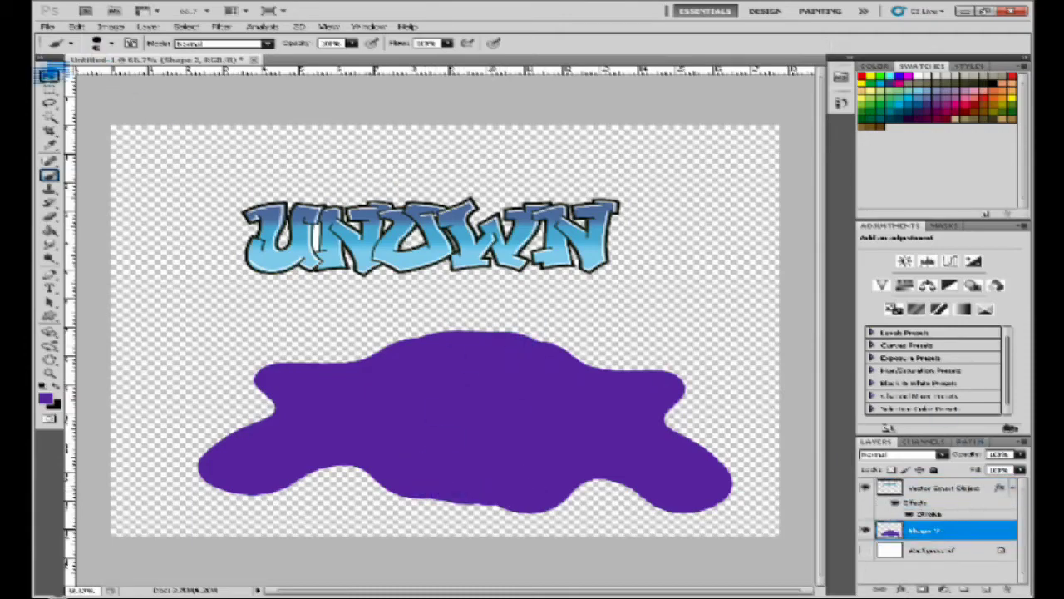
left_click_drag(452, 323, 428, 311)
left_click(948, 488)
mouse_move(470, 247)
left_mouse_down()
mouse_move(489, 409)
mouse_move(478, 410)
left_mouse_up()
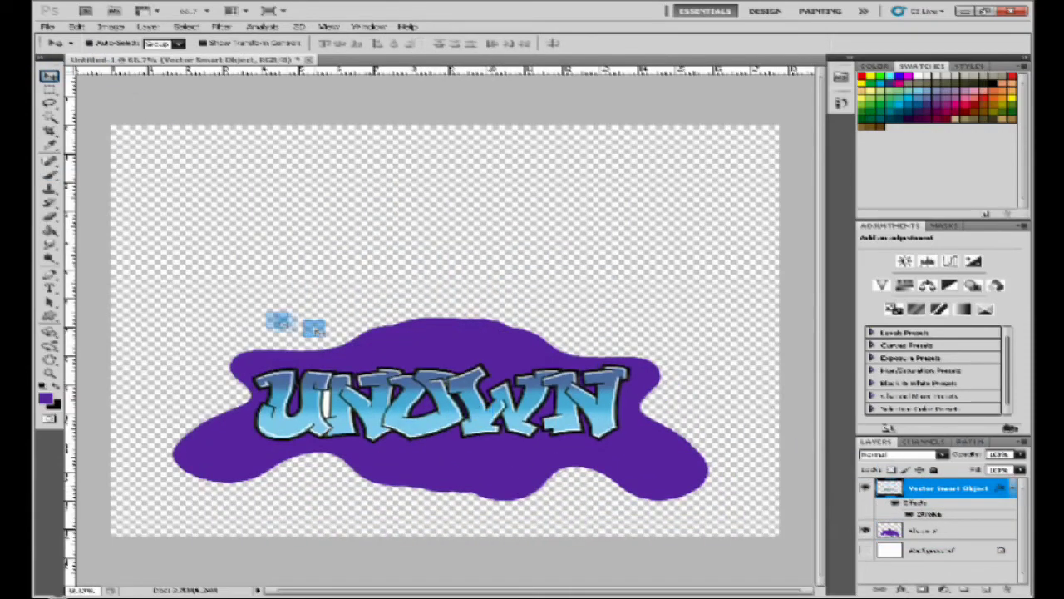
key("w")
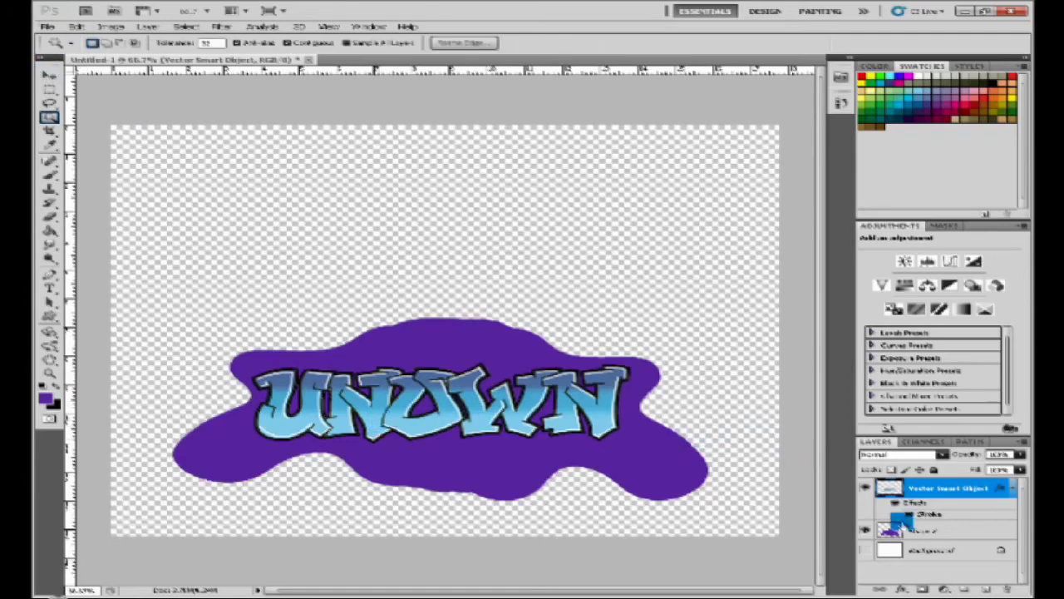
left_click(915, 529)
double_click(950, 532)
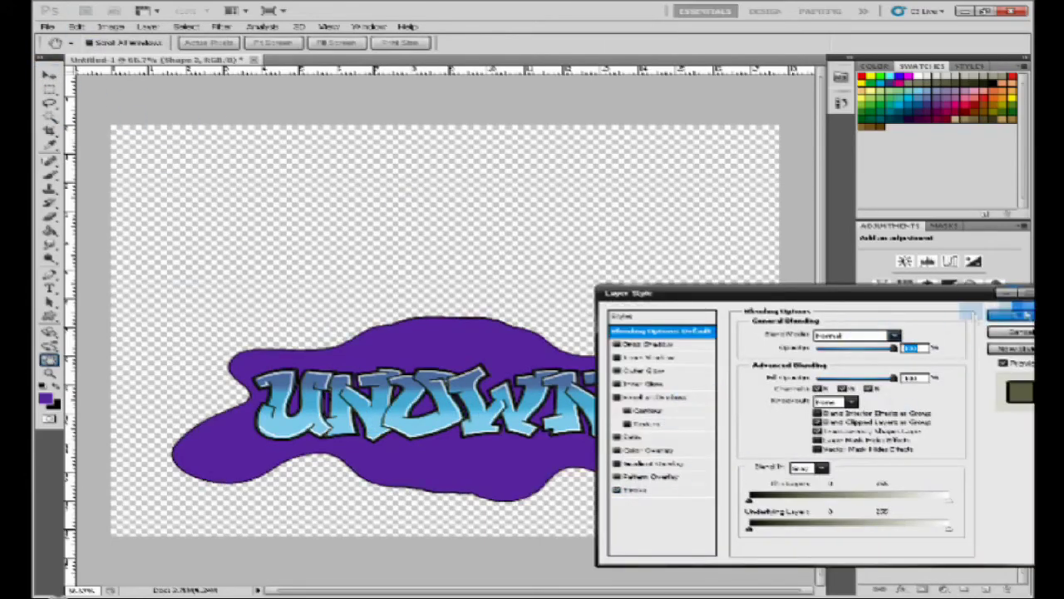
left_click(1010, 313)
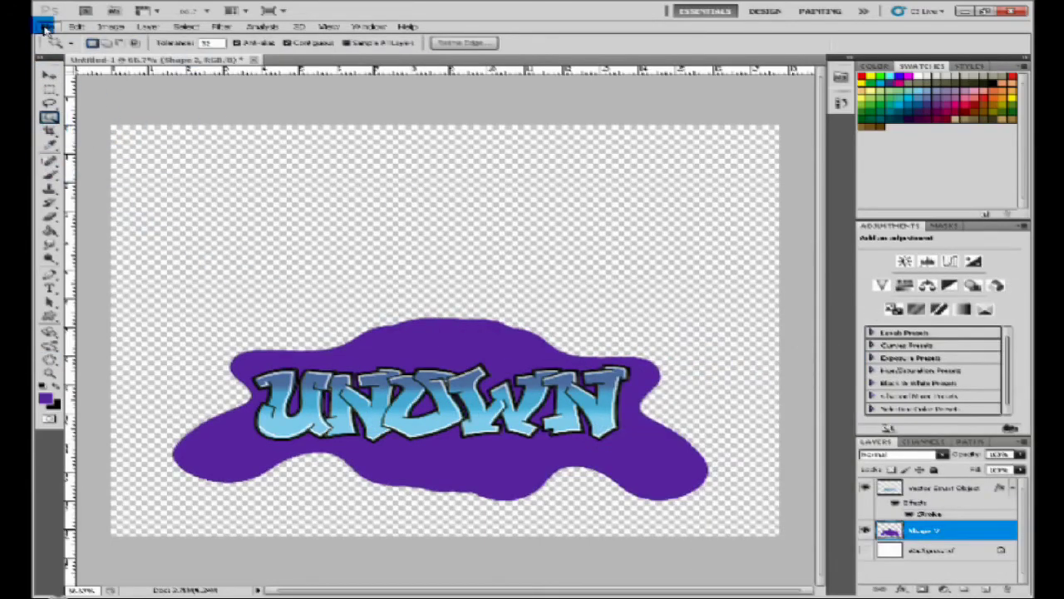
- Use File > Open to select the freight car image
left_click(46, 26)
left_click(66, 58)
left_click(466, 192)
- Open the freight car image and drag the UNOWN graffiti layer into it
left_click(706, 302)
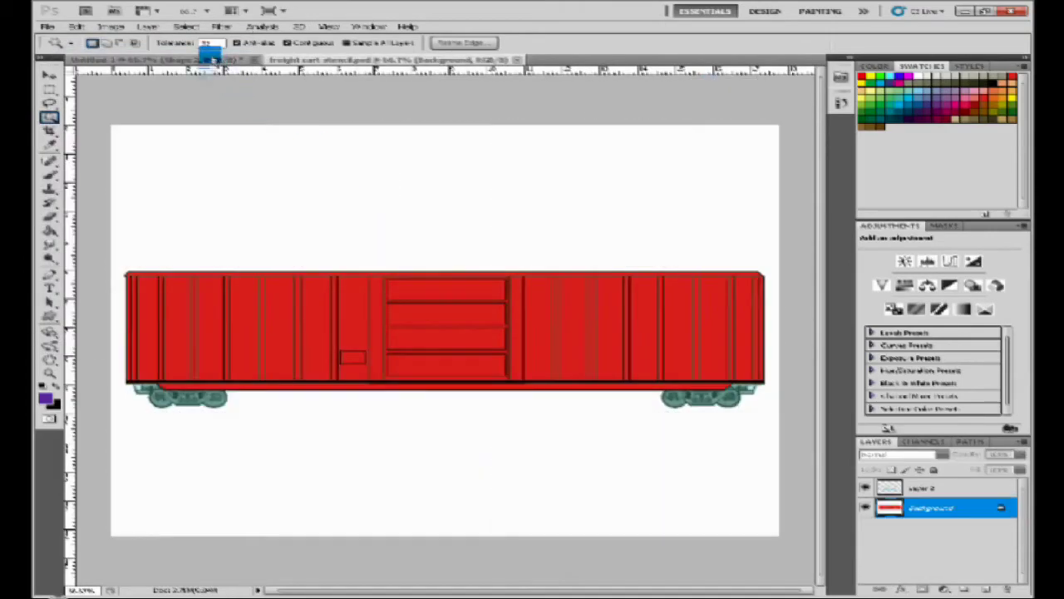
left_click(212, 60)
left_click(932, 489)
key("v")
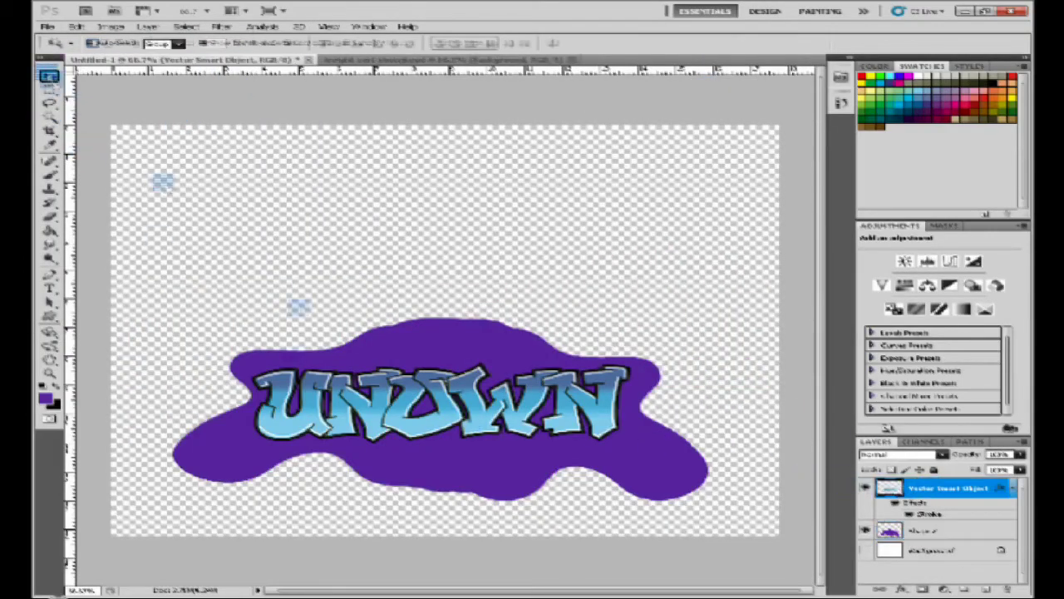
left_click_drag(441, 399, 450, 378)
- Carry the purple blob layer over onto the freight car as well
key("b")
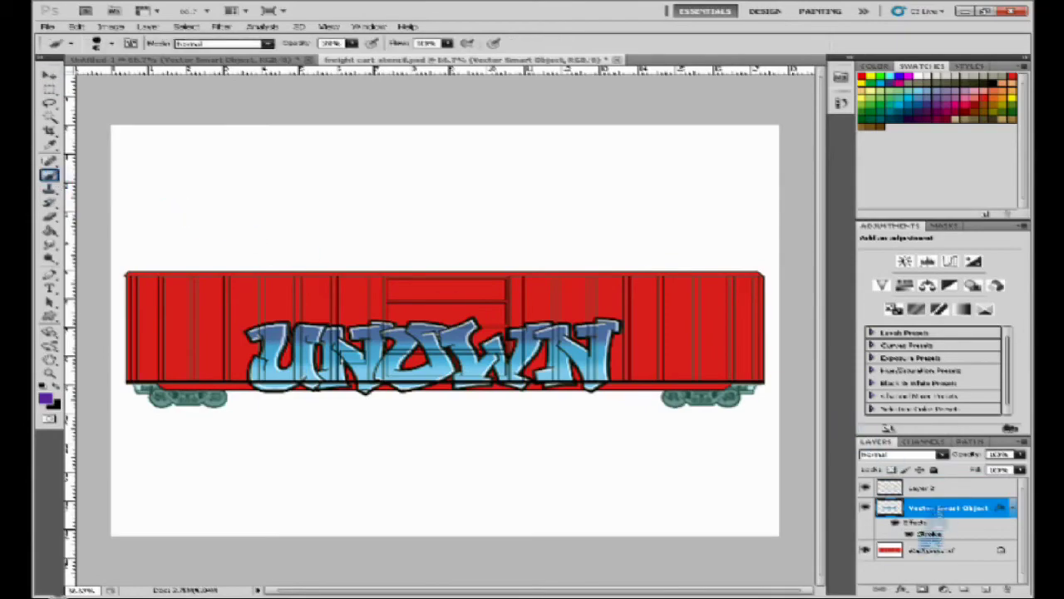
left_click(275, 61)
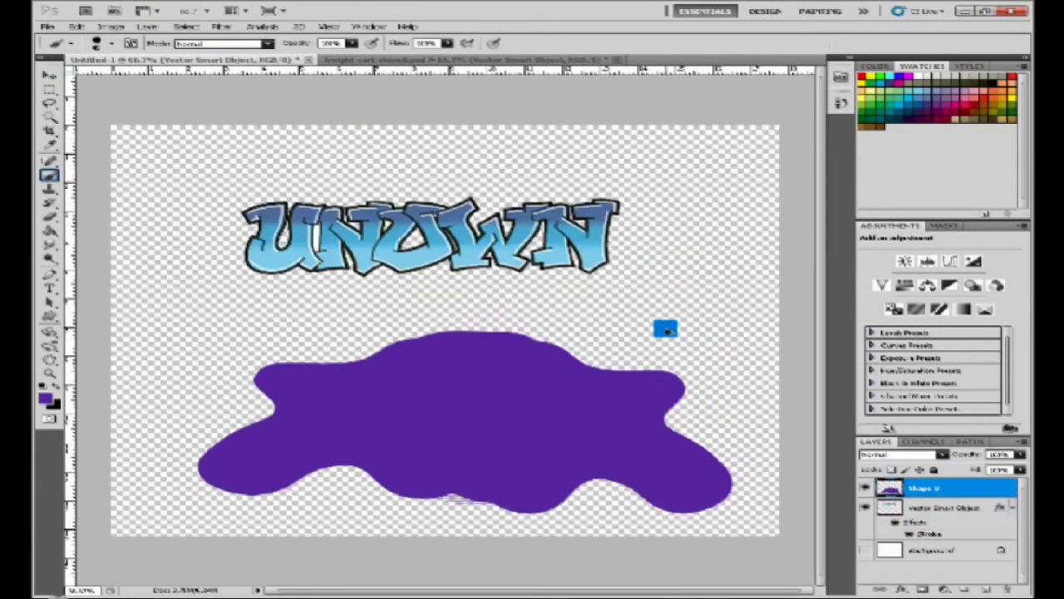
key("v")
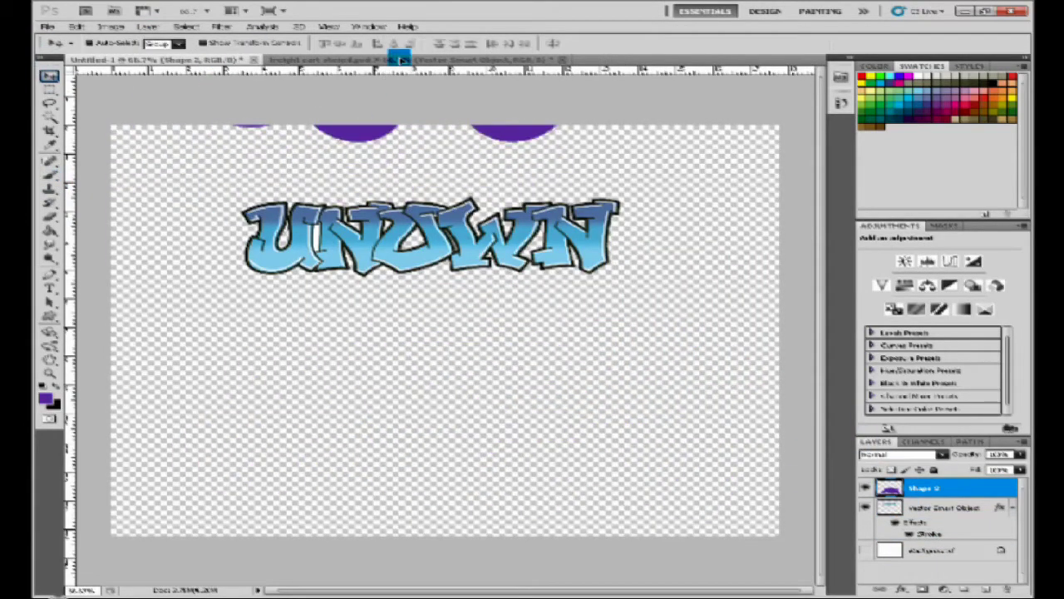
left_click_drag(466, 416, 416, 357)
double_click(953, 507)
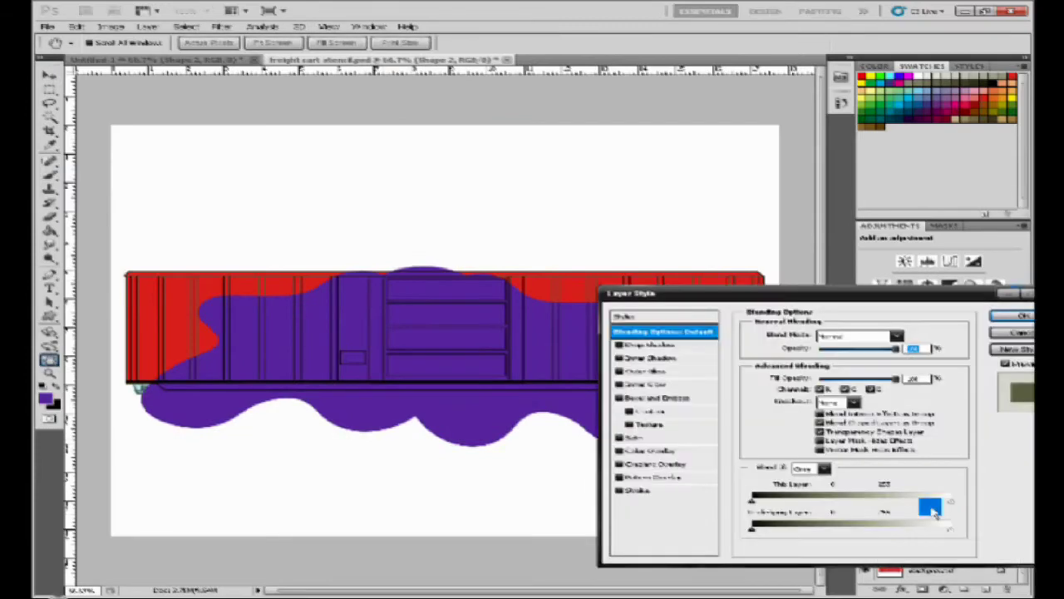
key("Escape")
- Stack the graffiti above the blob and position both up and left over the car
left_click_drag(948, 527, 965, 491)
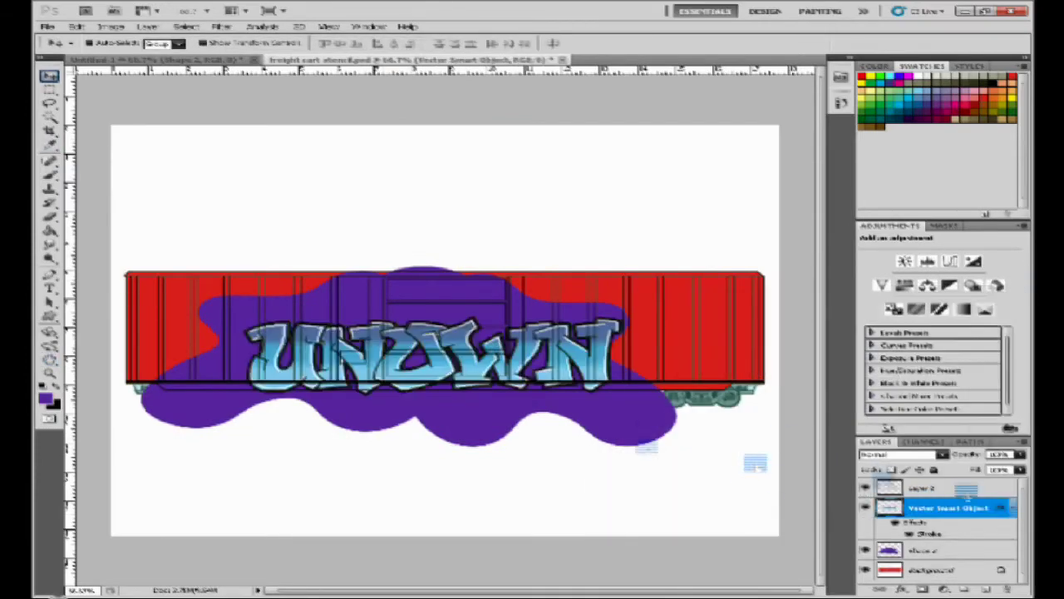
left_click(925, 553)
left_click_drag(404, 296, 362, 288)
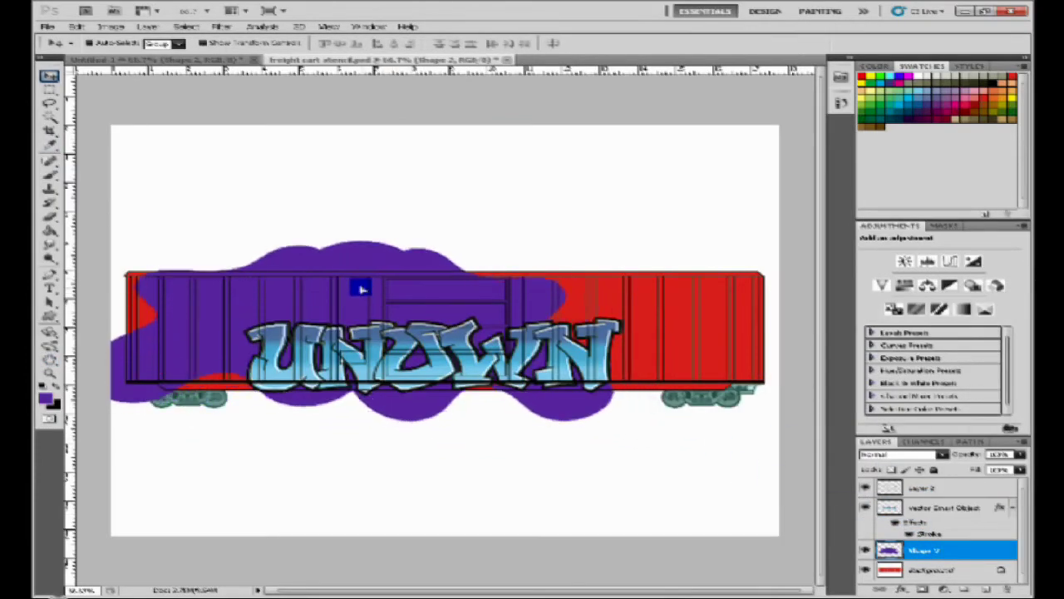
left_click_drag(505, 405, 418, 371)
- Magic-wand the white around the car and delete the purple spilling off the car body
left_click(924, 488)
key("w")
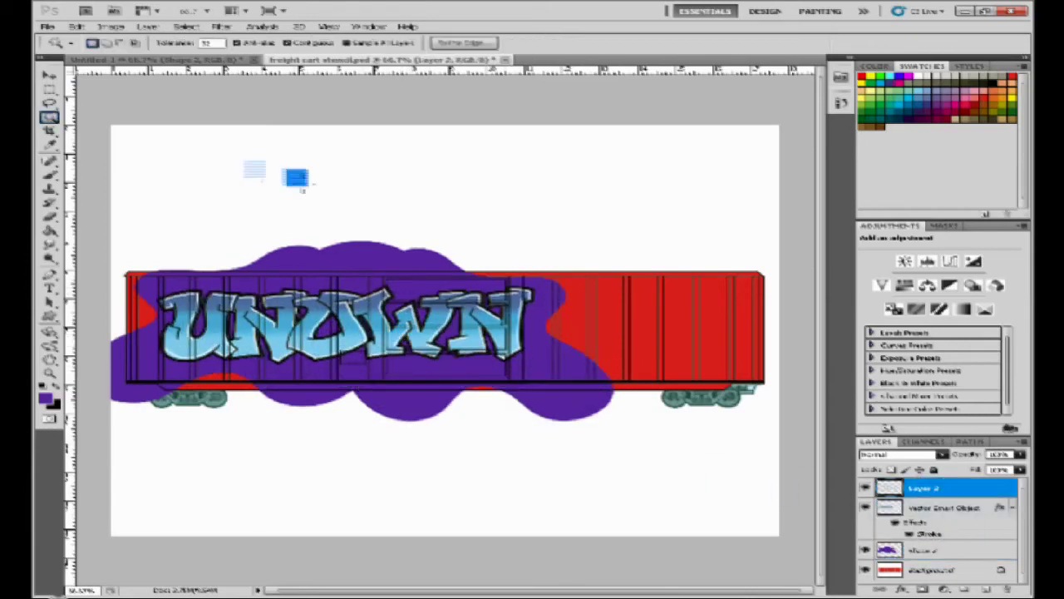
left_click(296, 177)
left_click(924, 551)
key("Delete")
left_click(914, 507, "shift")
- Merge the blob and graffiti into one layer and give it a Stroke outline effect
key("ctrl+e")
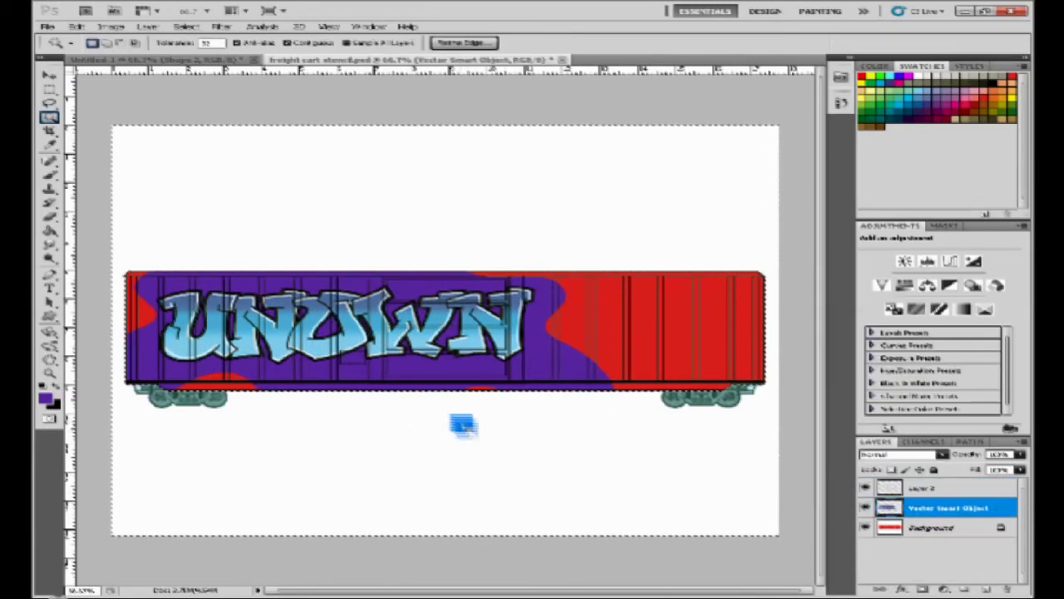
key("ctrl+d")
double_click(948, 508)
double_click(1004, 513)
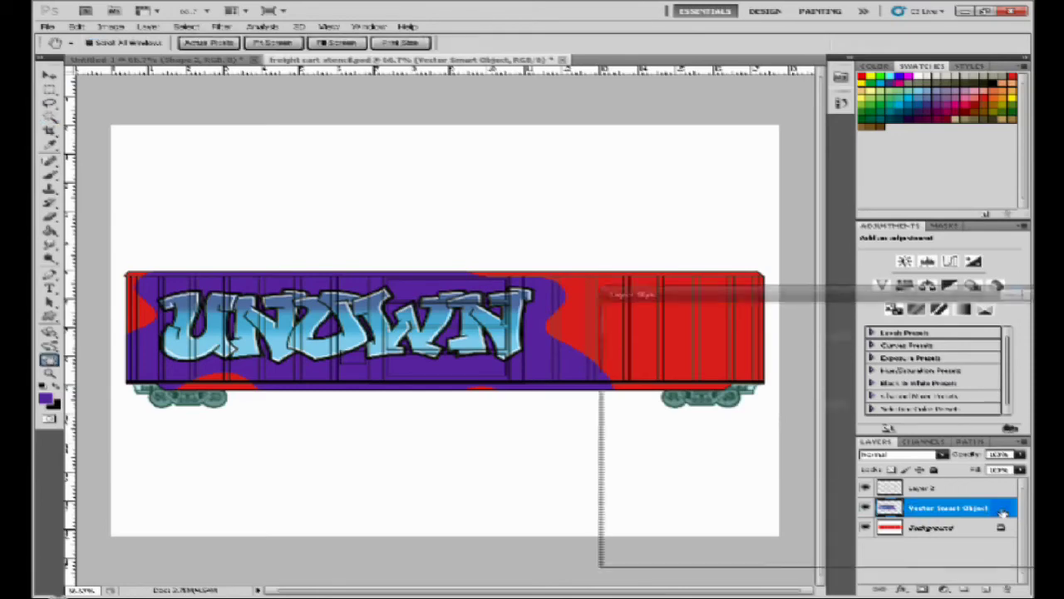
left_click(642, 490)
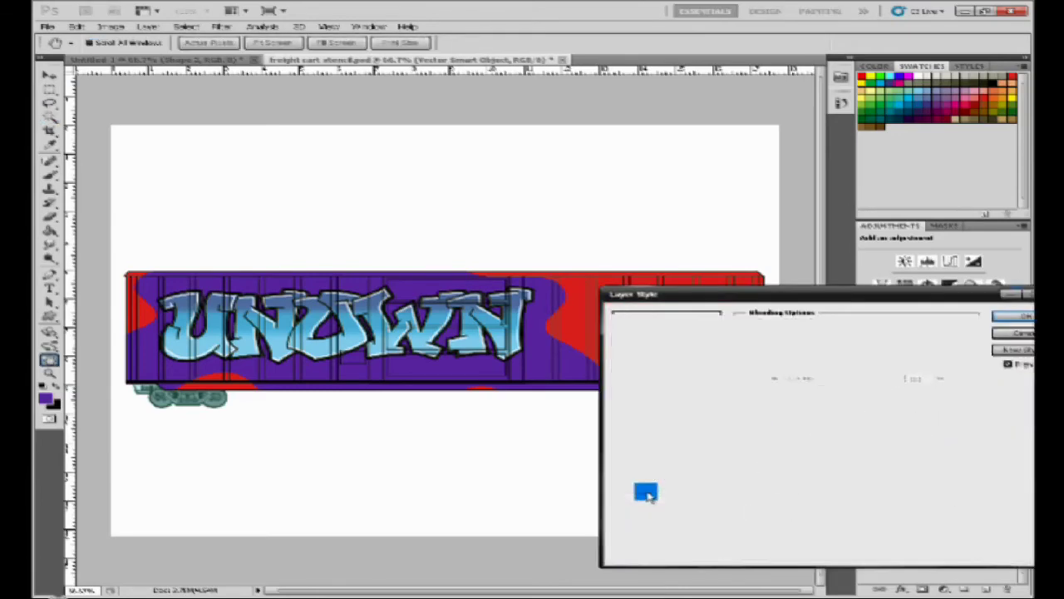
left_click(1016, 319)
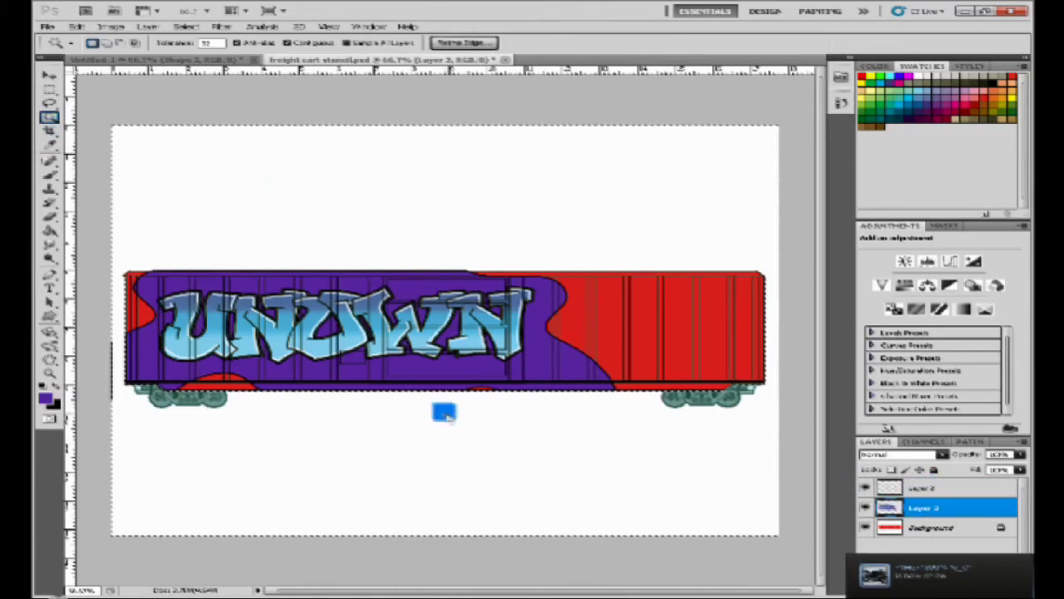
left_click(437, 405)
key("ctrl+d")
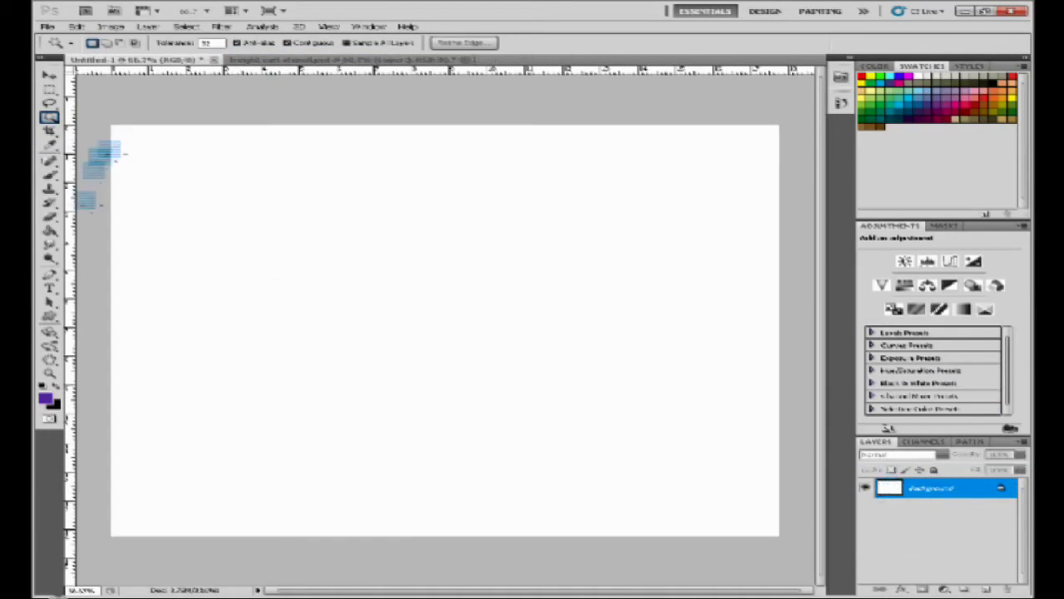
- Type black '2010' text and move it lower toward the page centre
key("t")
left_click(155, 240)
type("2")
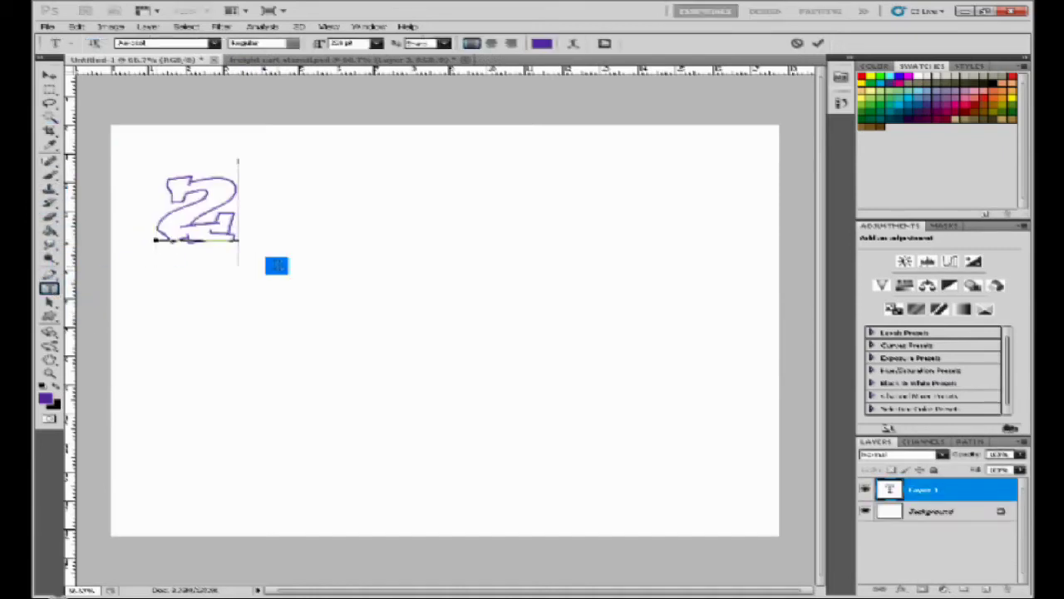
type("010")
key("ctrl+a")
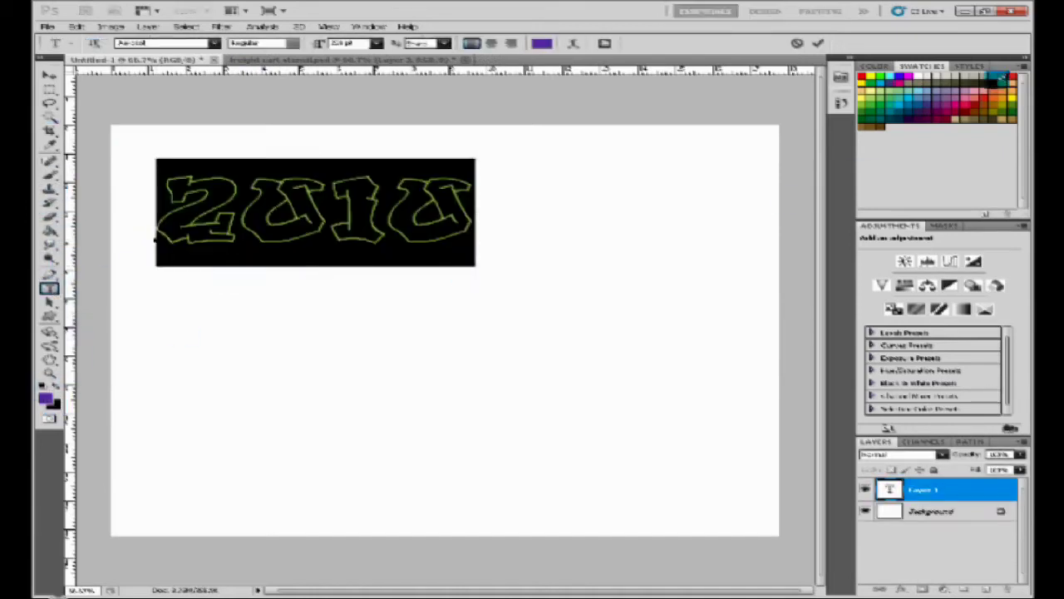
left_click(994, 81)
key("ctrl+Return")
key("v")
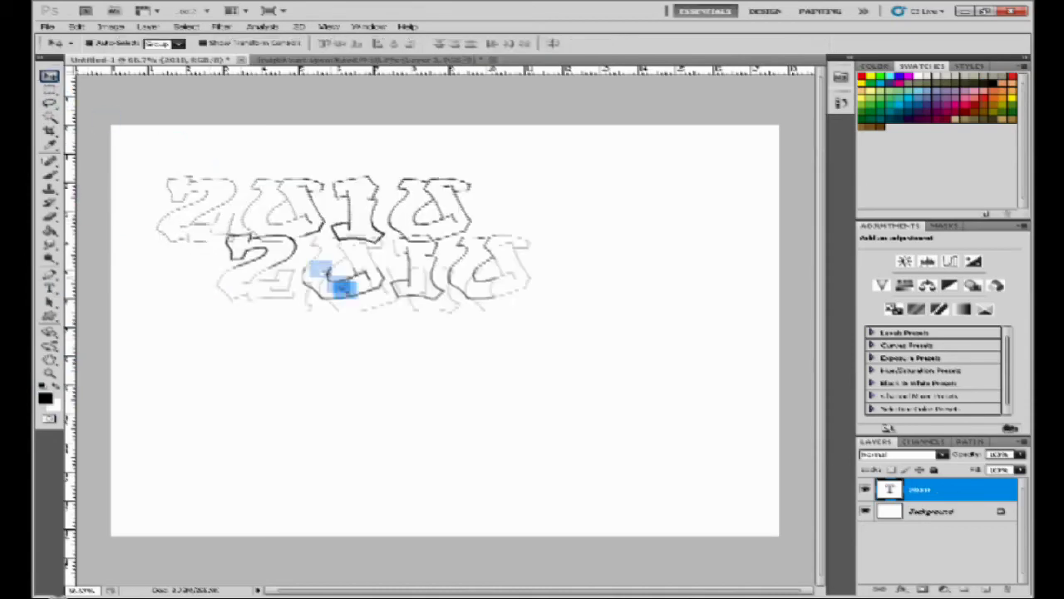
left_click_drag(267, 221, 332, 363)
- Rasterize the 2010 layer and add a black Stroke outline to it
right_click(948, 491)
left_click(869, 316)
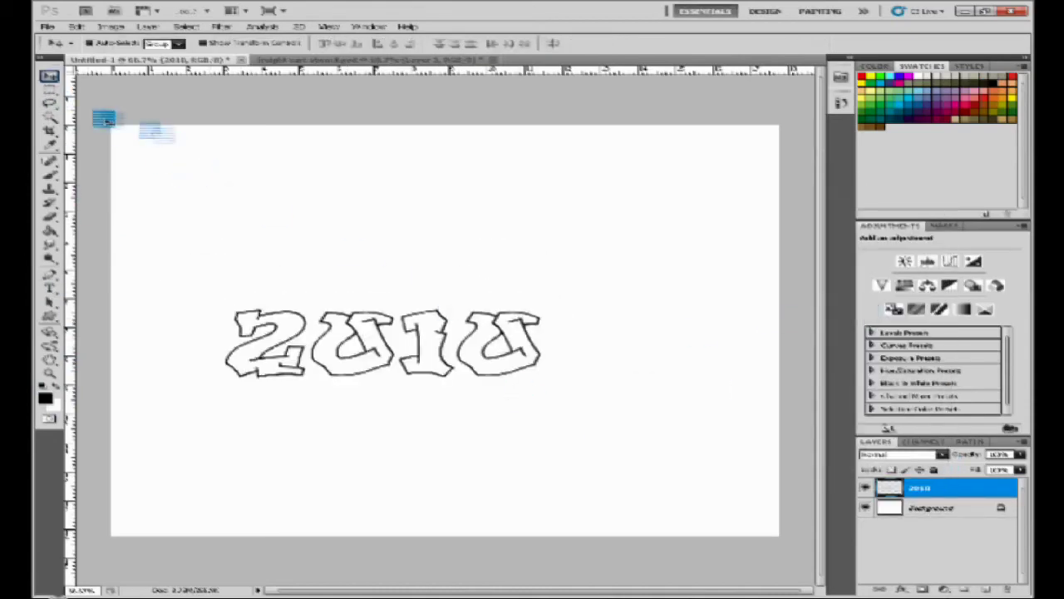
left_click(946, 587)
left_click(927, 569)
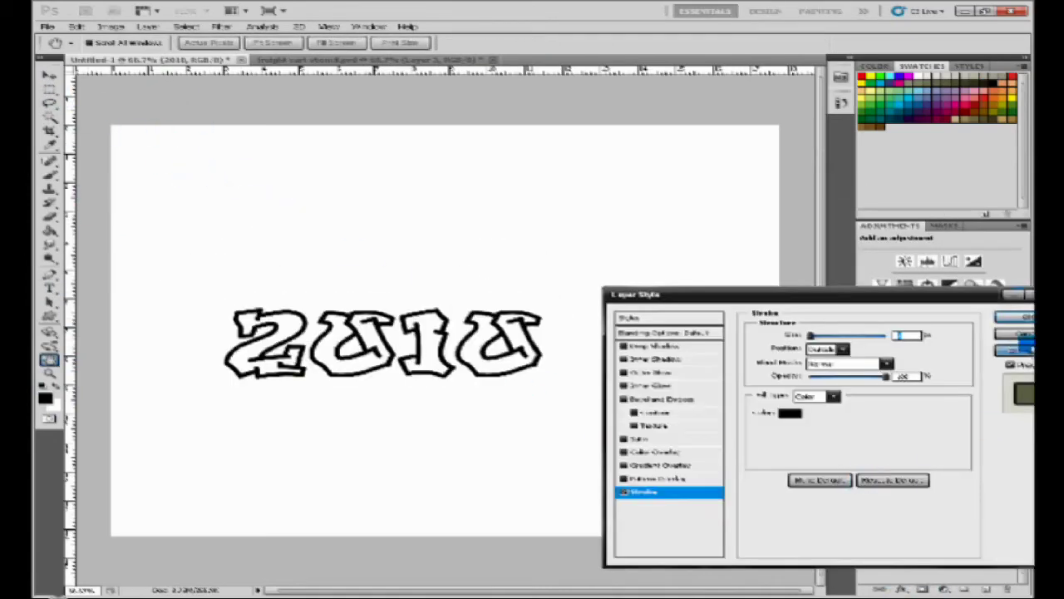
left_click(1015, 317)
key("w")
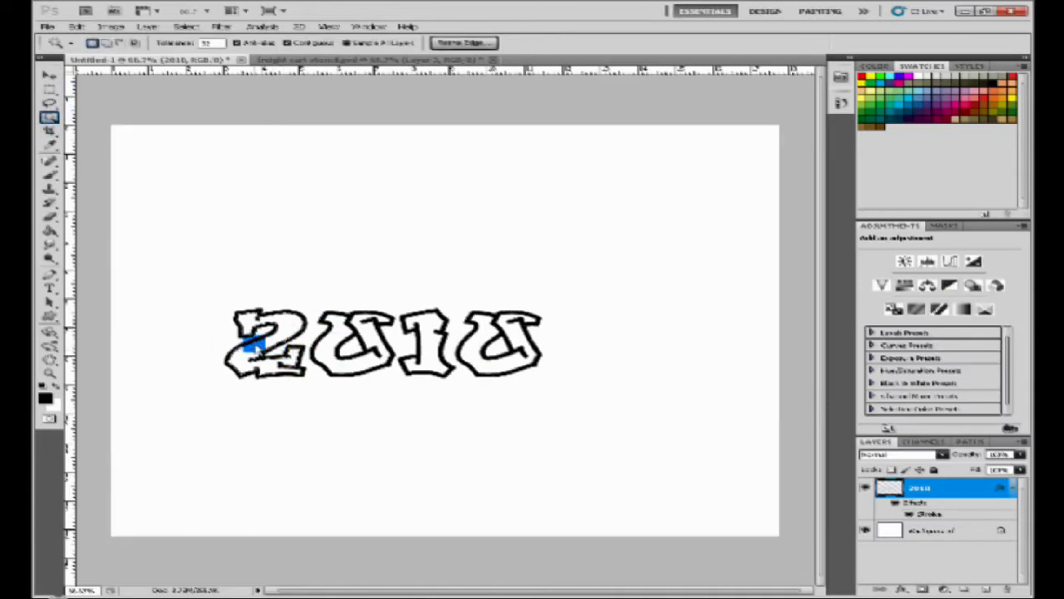
- Zoom to 100% and rasterize the 2010 layer style, baking the stroke into pixels
key("ctrl+plus")
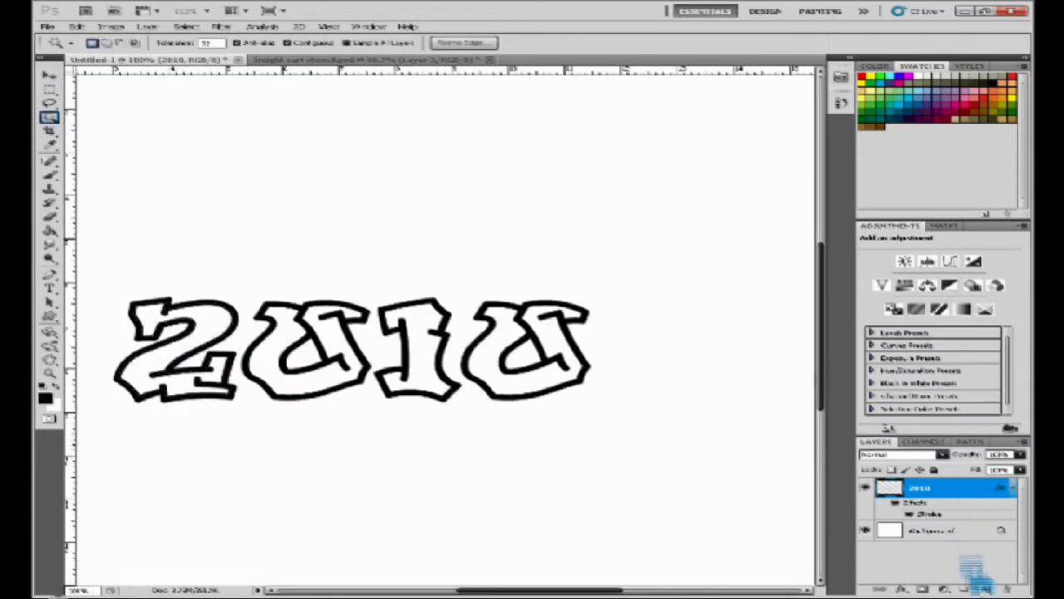
right_click(923, 488)
left_click(840, 449)
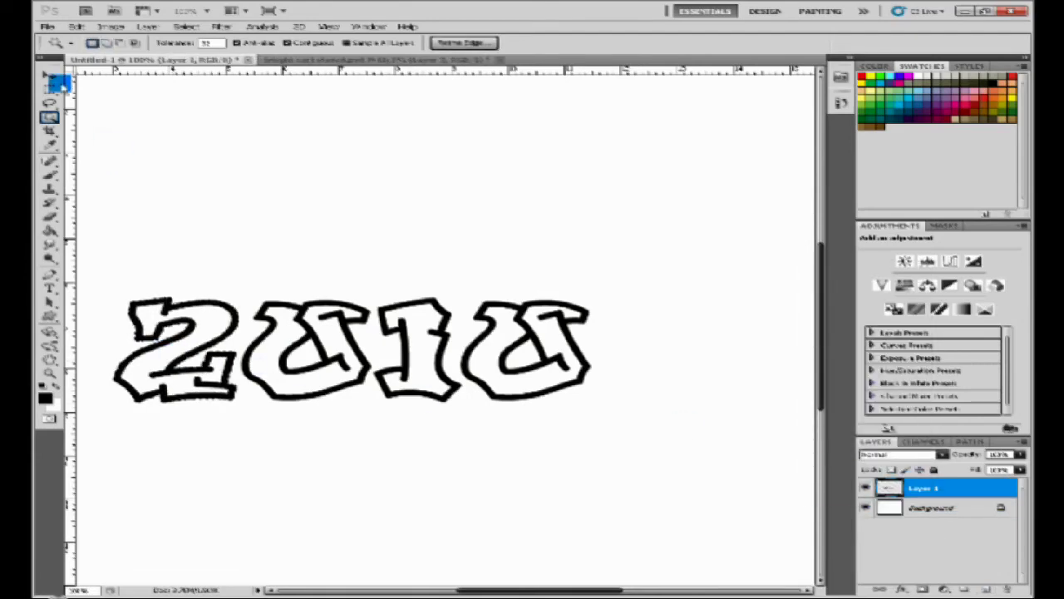
- Select the 2 and shift it rightward to overlap the 0
left_click(49, 75)
left_click_drag(174, 354, 215, 353)
key("g")
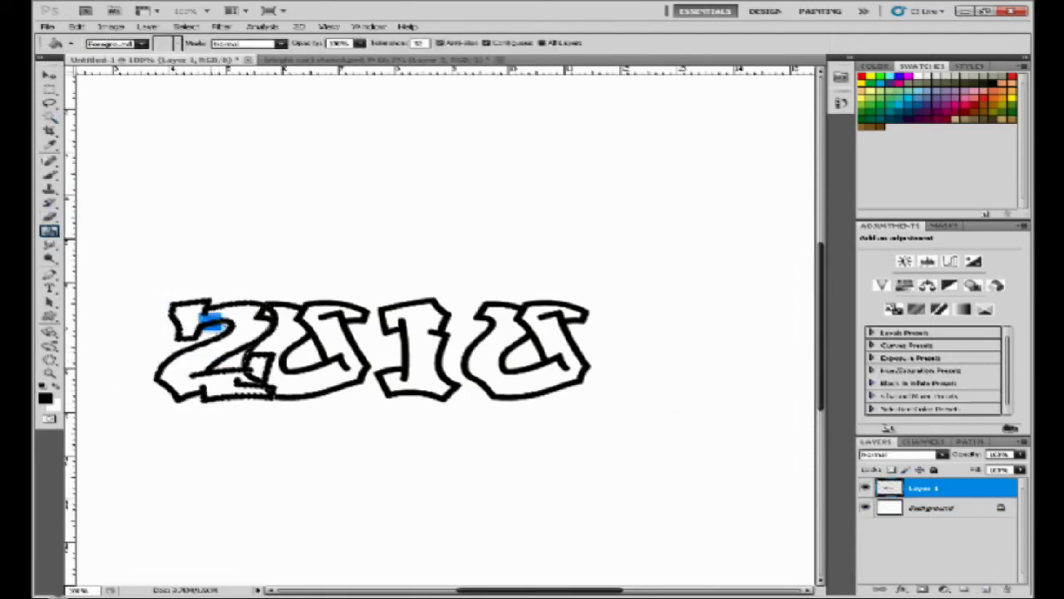
key("x")
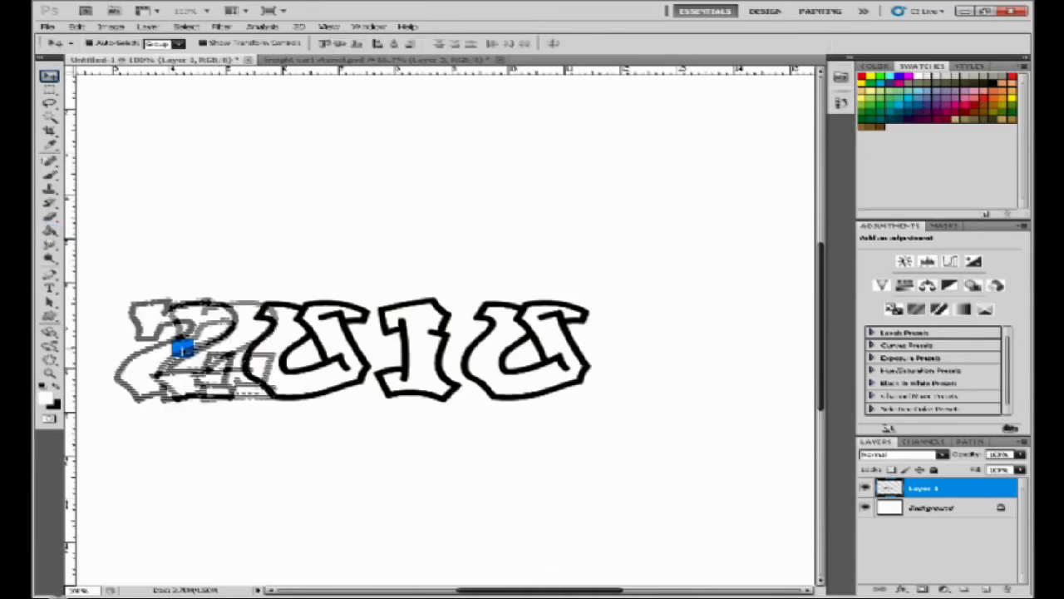
key("ctrl+minus")
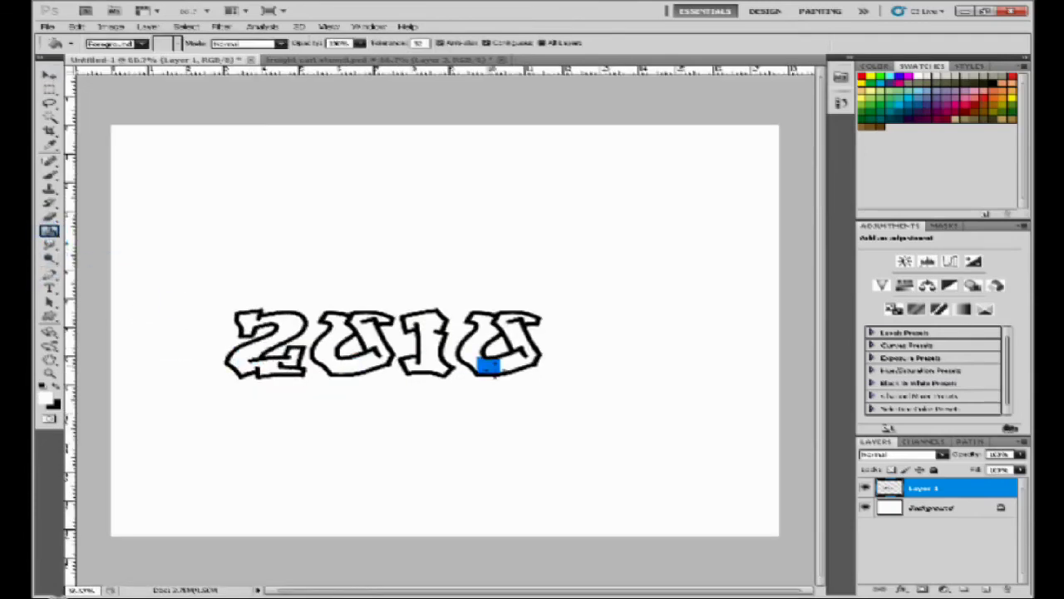
key("w")
key("ctrl+plus")
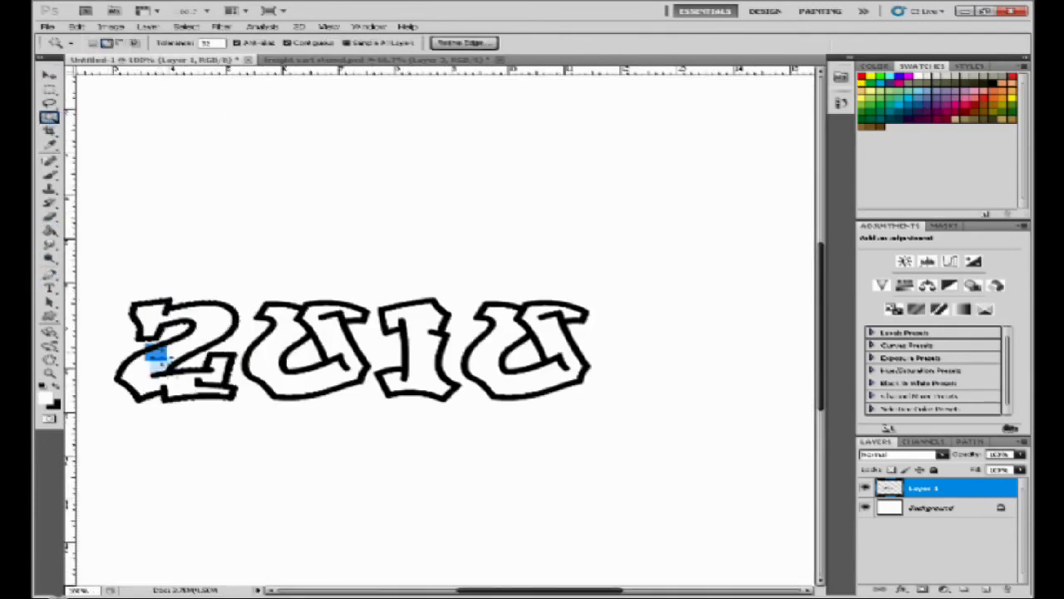
key("v")
left_click_drag(156, 356, 231, 326)
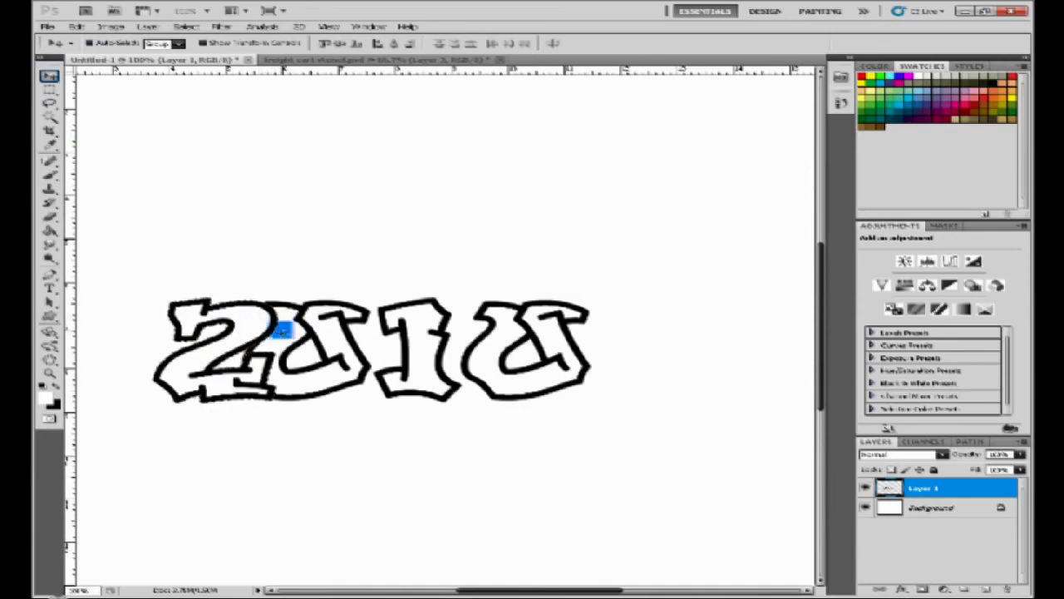
- Push the 2 onto the 0 and slide the 1 left to overlap it
key("w")
left_click(49, 76)
mouse_move(287, 346)
left_mouse_down()
mouse_move(320, 352)
mouse_move(266, 353)
left_mouse_up()
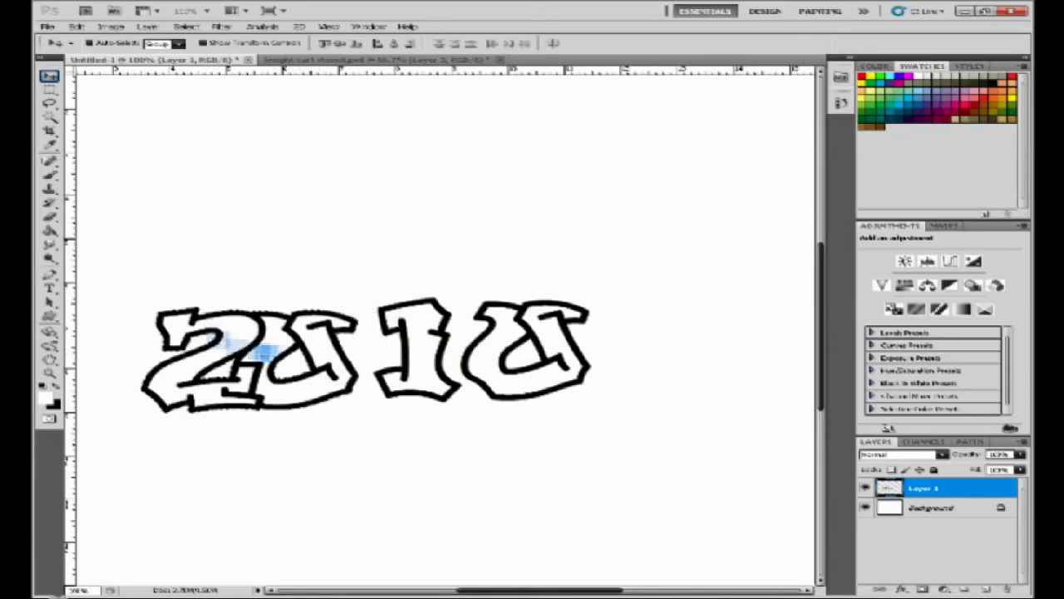
key("w")
left_click(418, 356)
left_click(49, 75)
left_click_drag(418, 358, 381, 359)
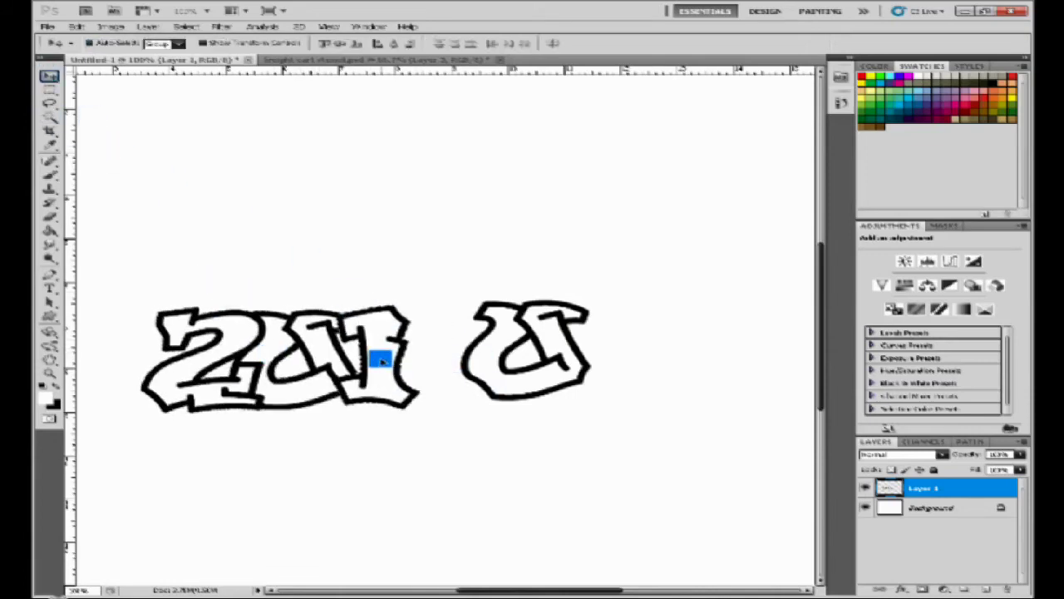
- Shift the first three letters right onto the last 0, then zoom out
key("w")
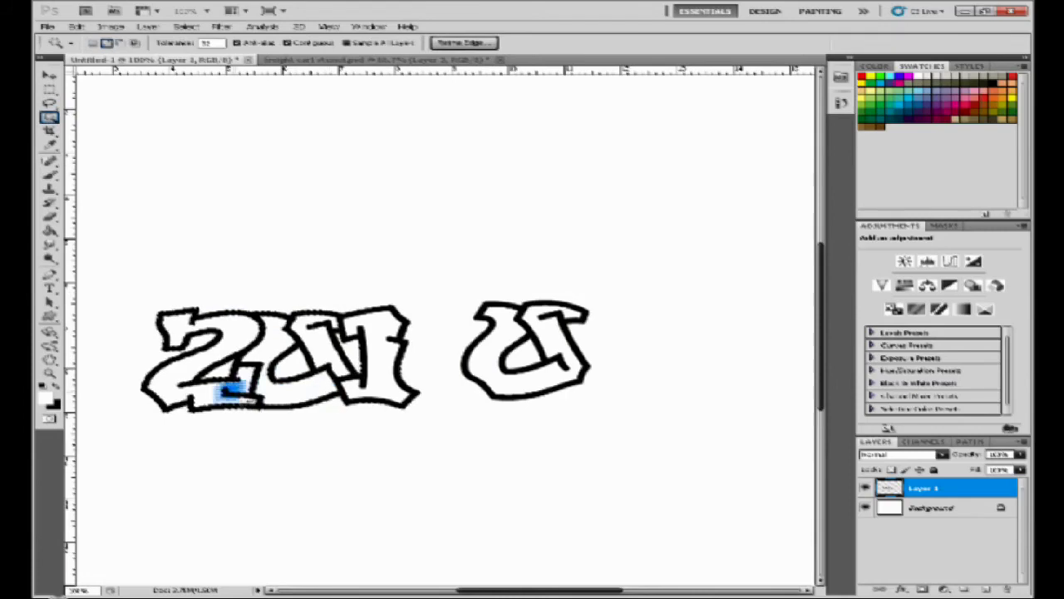
left_click(48, 74)
left_click_drag(367, 374, 452, 368)
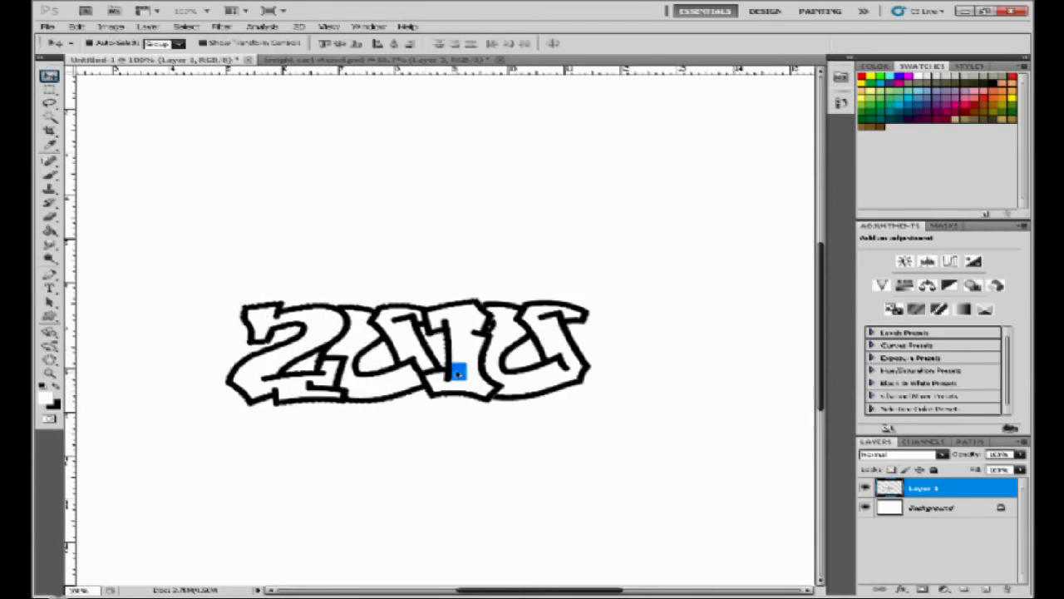
left_click_drag(459, 373, 471, 356)
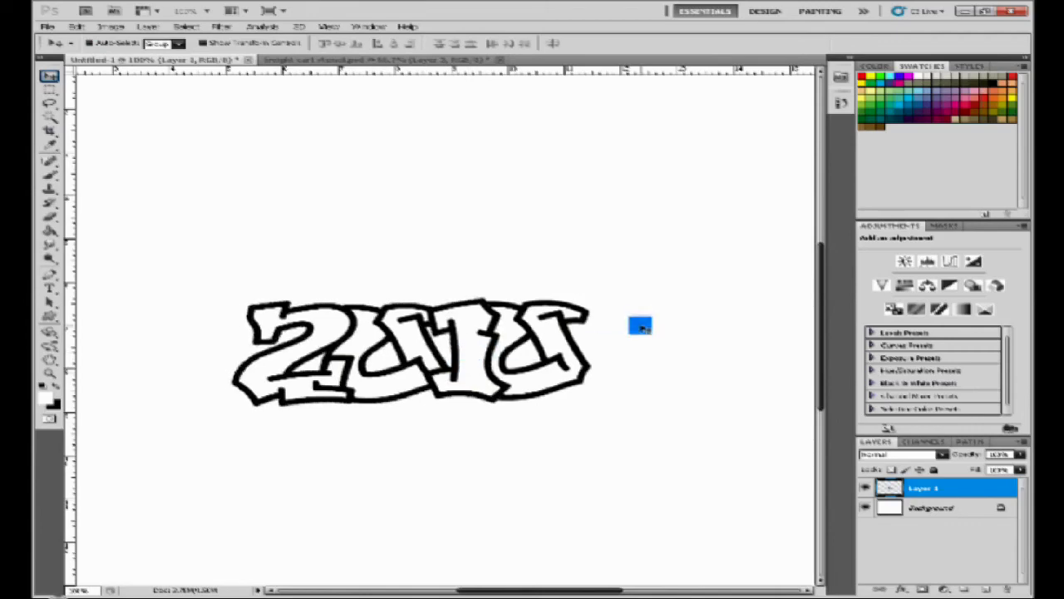
key("ctrl+minus")
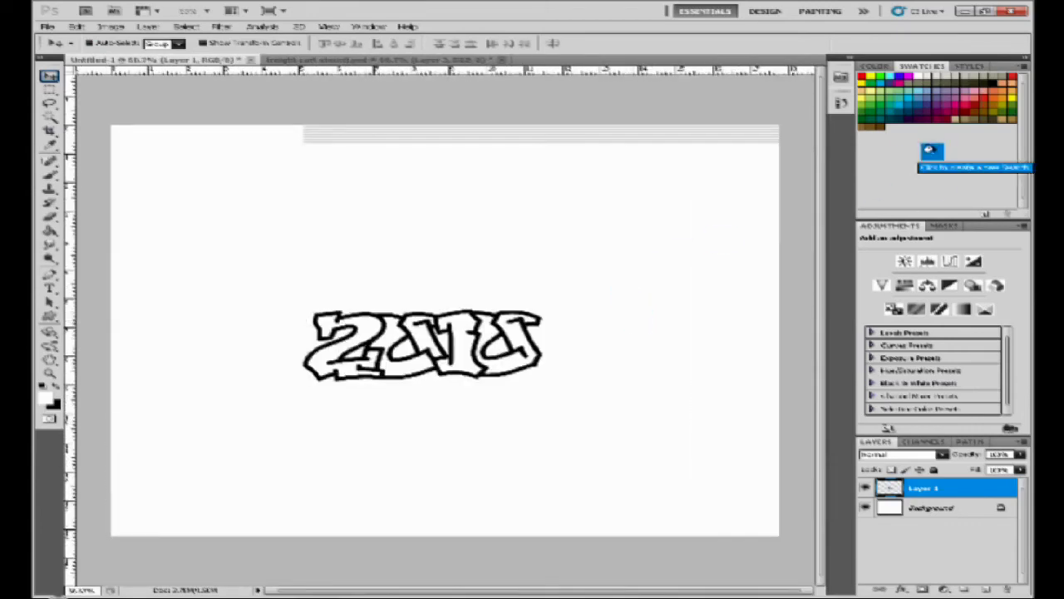
- Fill the 2, the 1 and the last 0 of the 2010 letters with light blue
left_click(898, 84)
left_click(48, 230)
left_click(318, 359)
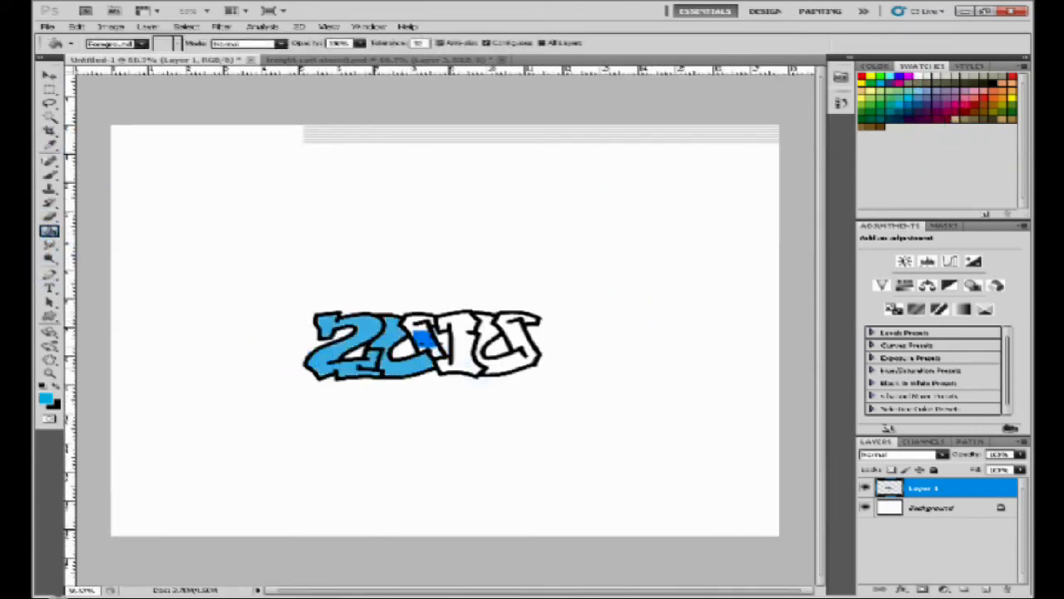
left_click(470, 345)
left_click(516, 345)
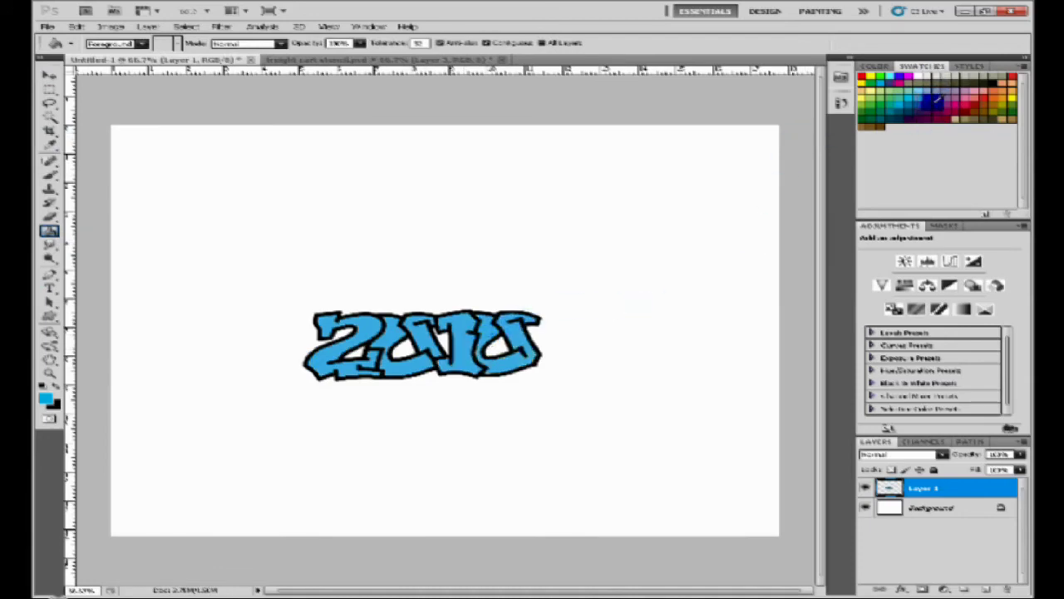
- Duplicate the blue 2010 layer, select the original Layer 1, and set the foreground to purple
left_click_drag(923, 488, 630, 408)
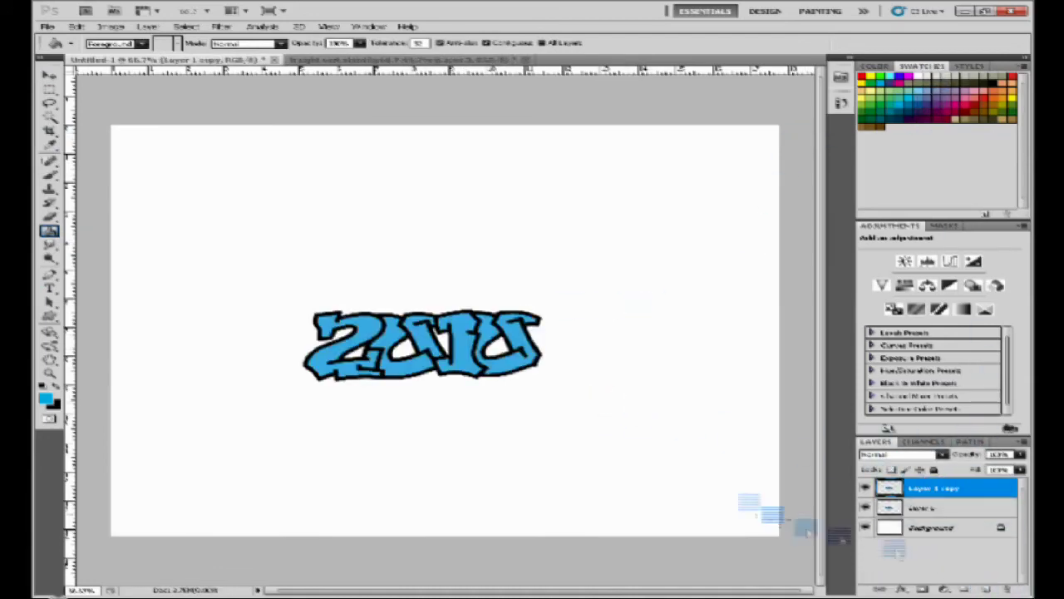
key("alt+bracketleft")
left_click(45, 398)
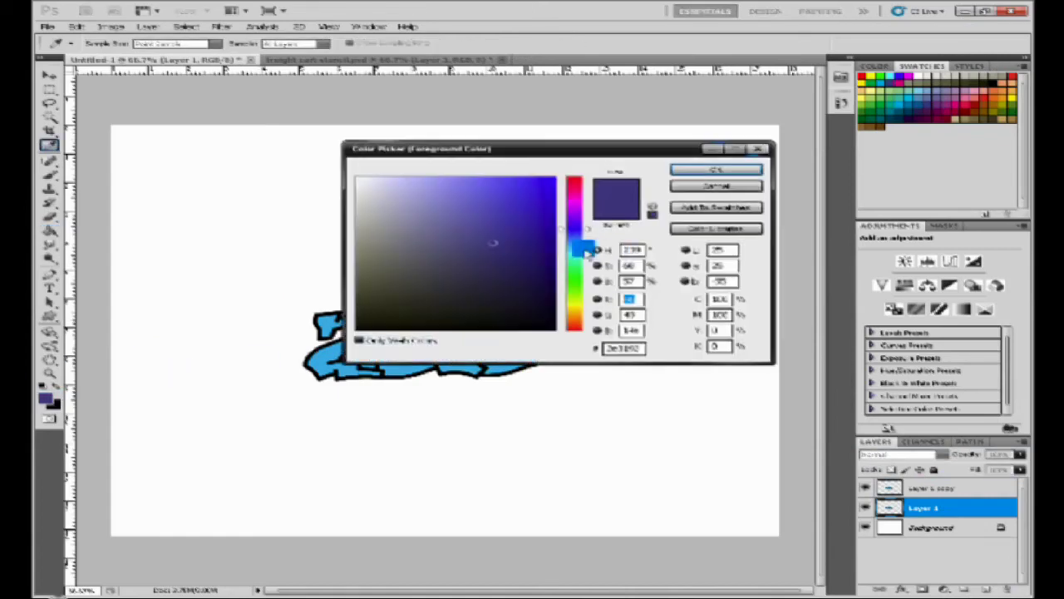
left_click(527, 207)
left_click(716, 170)
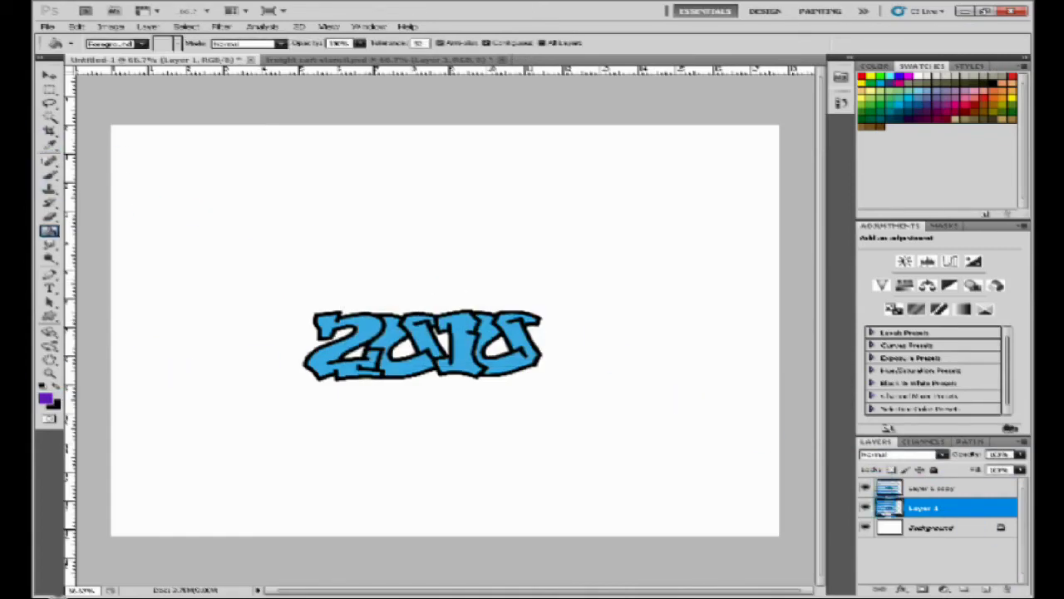
- Paint purple across the bottom of the letters with a large soft round brush
left_click(49, 174)
left_click(104, 42)
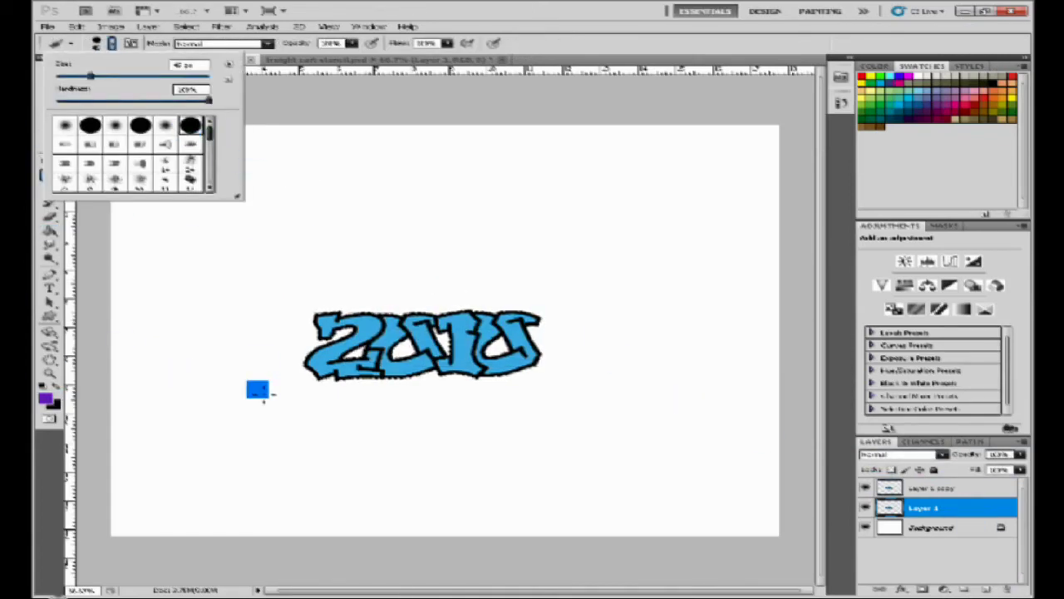
left_click(104, 42)
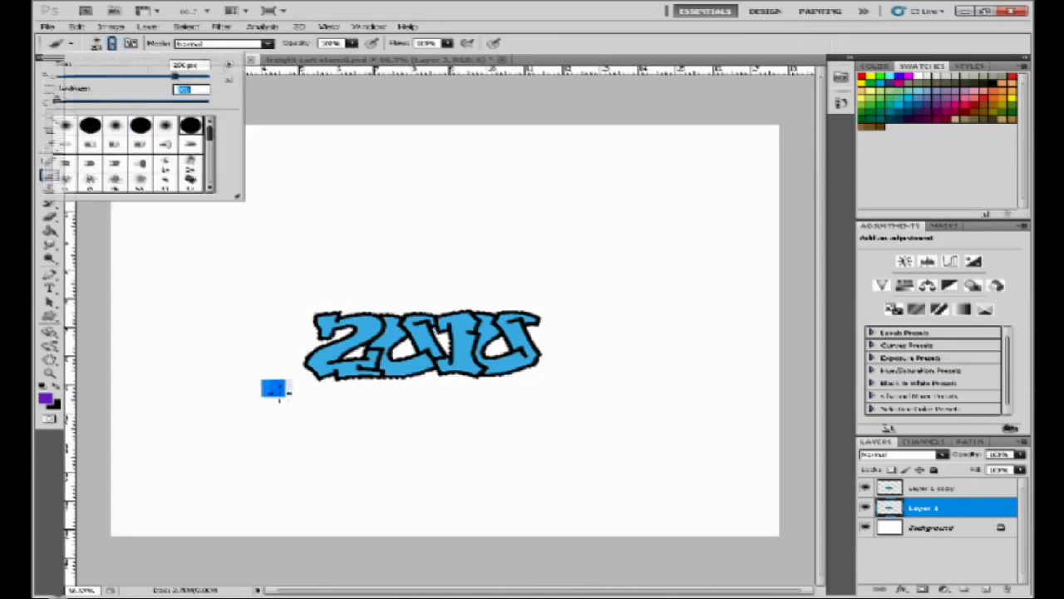
left_click(540, 391)
left_click_drag(316, 391, 532, 391)
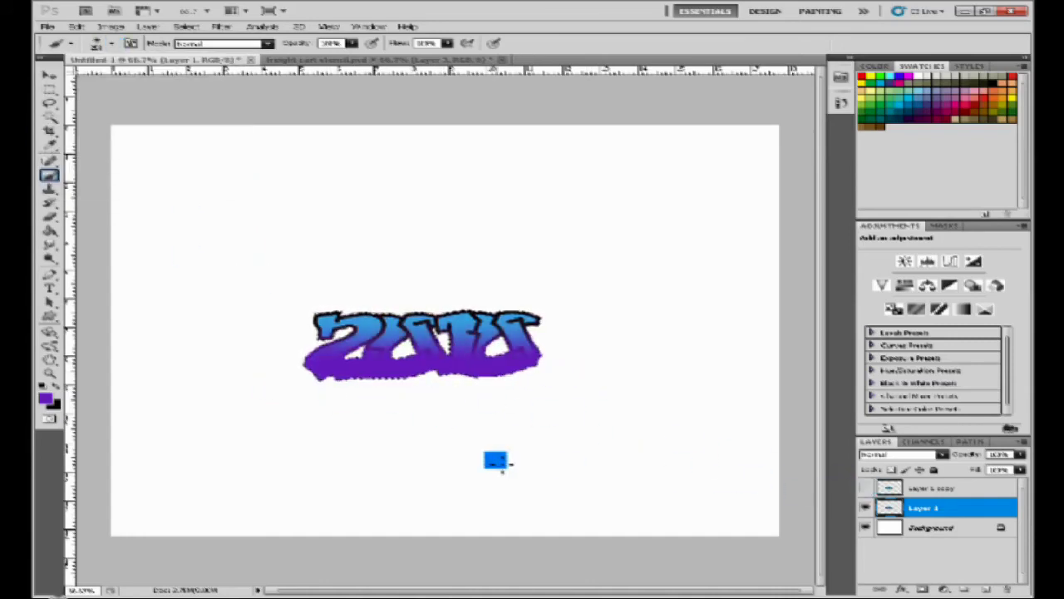
- Show Layer 1 copy, erase stray parts of the 20, and delete the original Layer 1
left_click(865, 488)
left_click(931, 489)
left_click(49, 116)
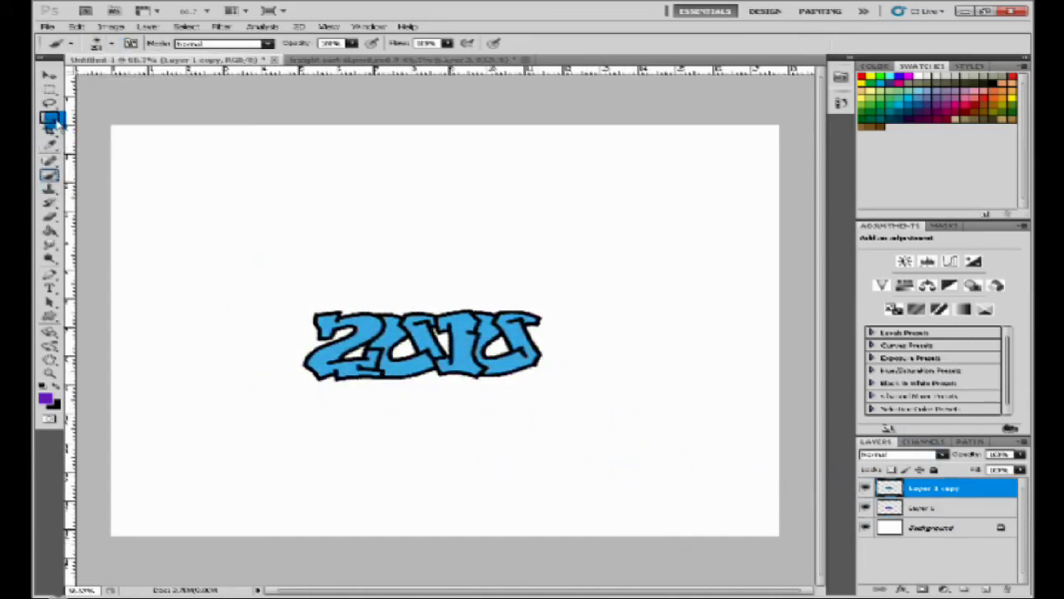
left_click_drag(349, 314, 420, 337)
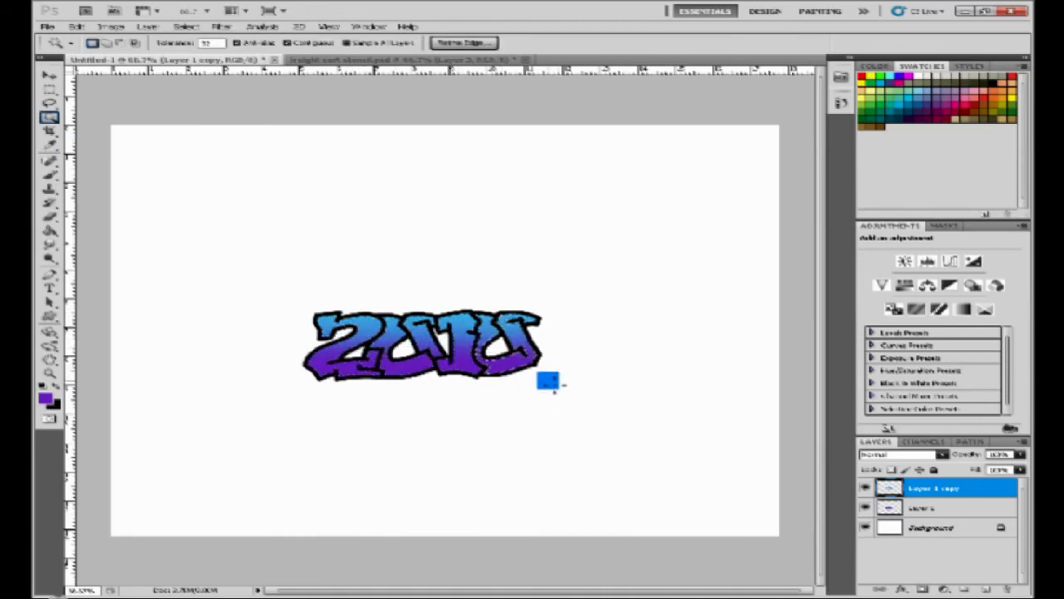
key("v")
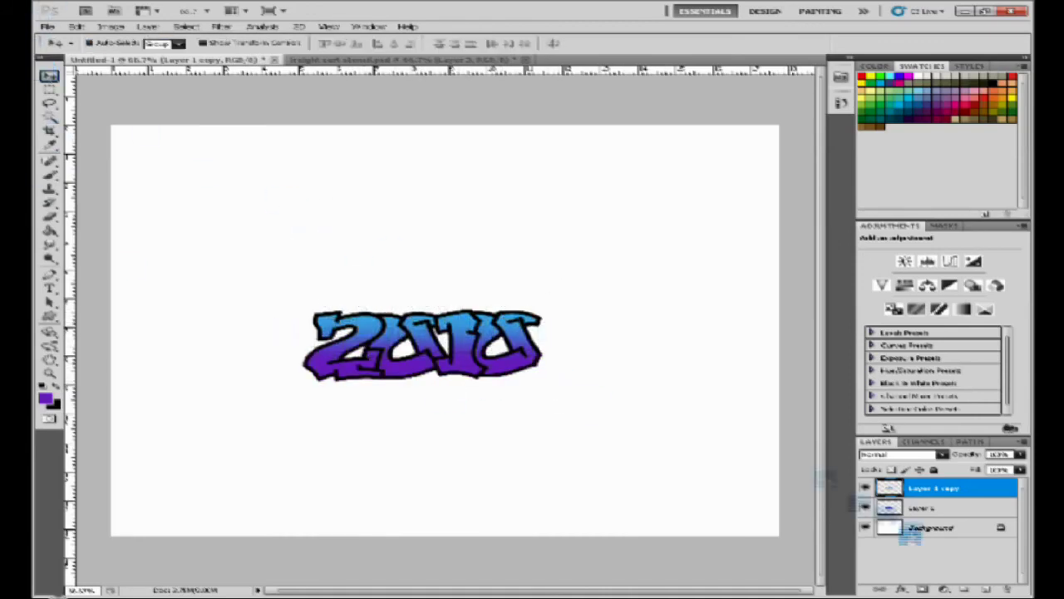
left_click_drag(911, 536, 992, 591)
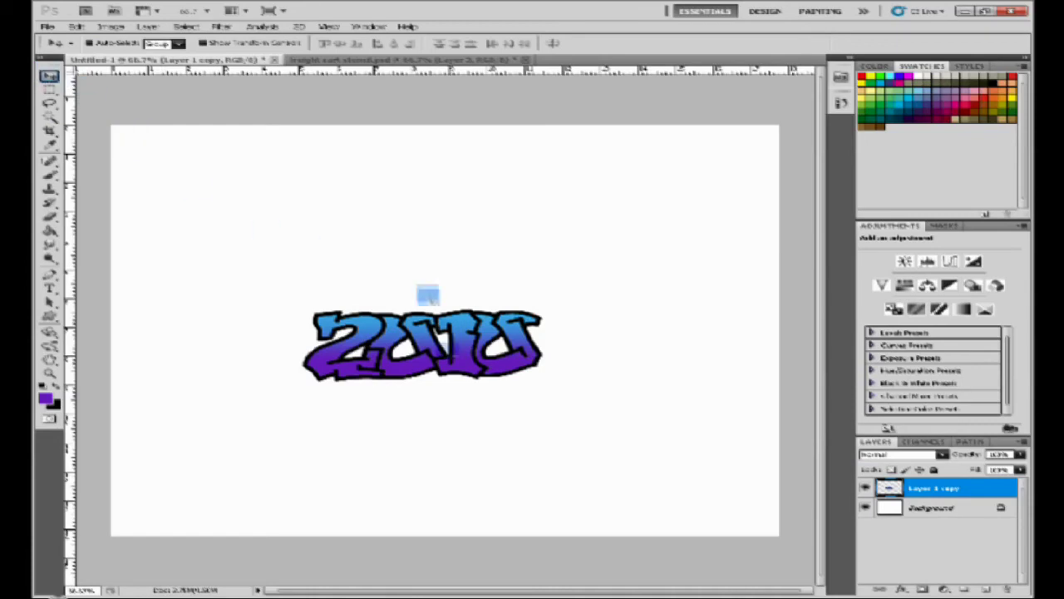
- Copy the 2010 graffiti into the freight-car document, position it, and enlarge it slightly
left_click_drag(428, 294, 466, 358)
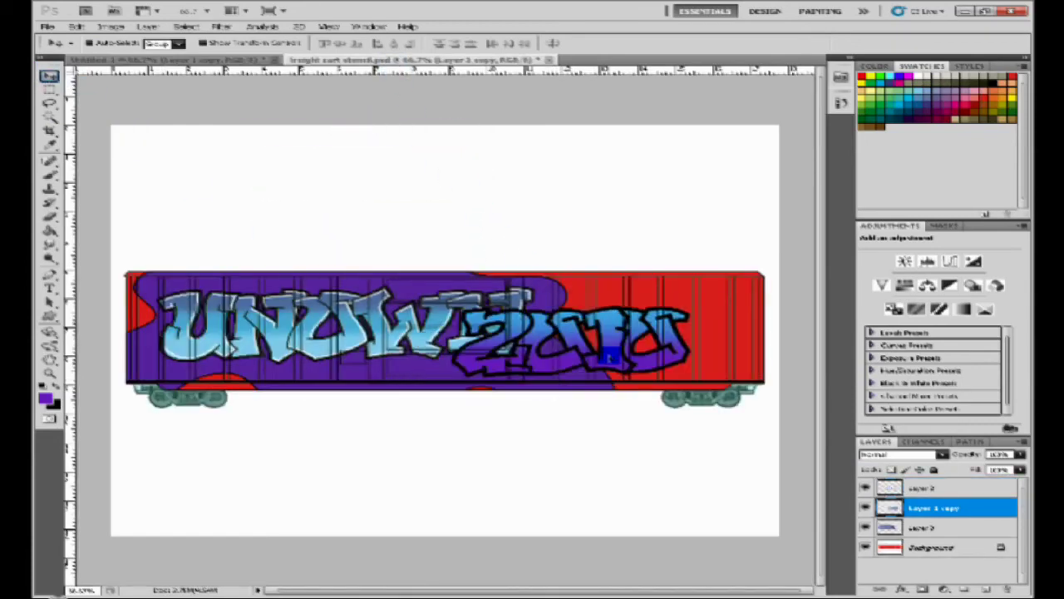
double_click(981, 513)
left_click(672, 491)
key("Return")
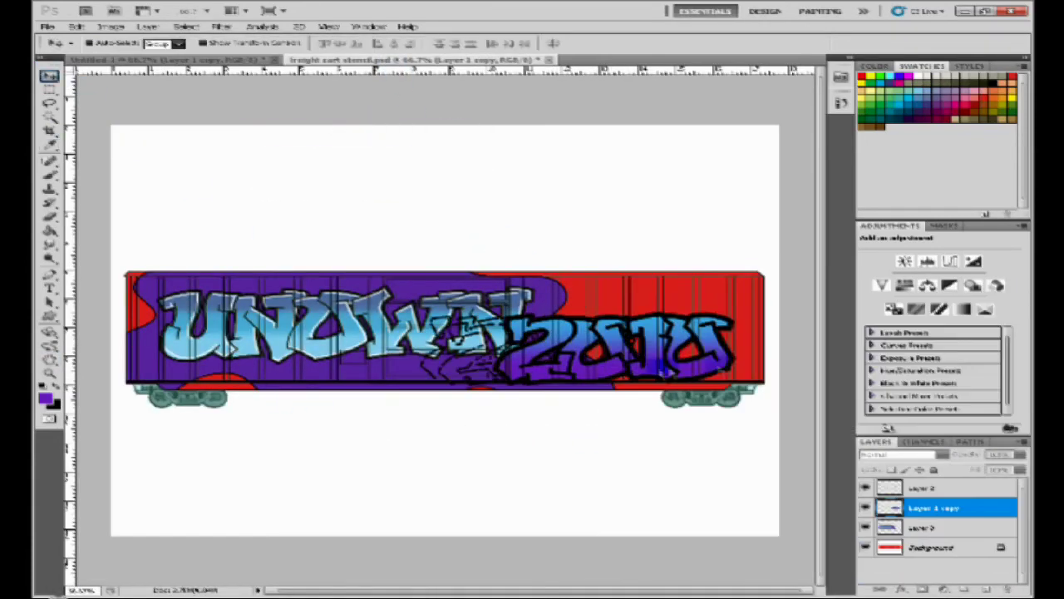
left_click_drag(660, 369, 635, 362)
key("ctrl+t")
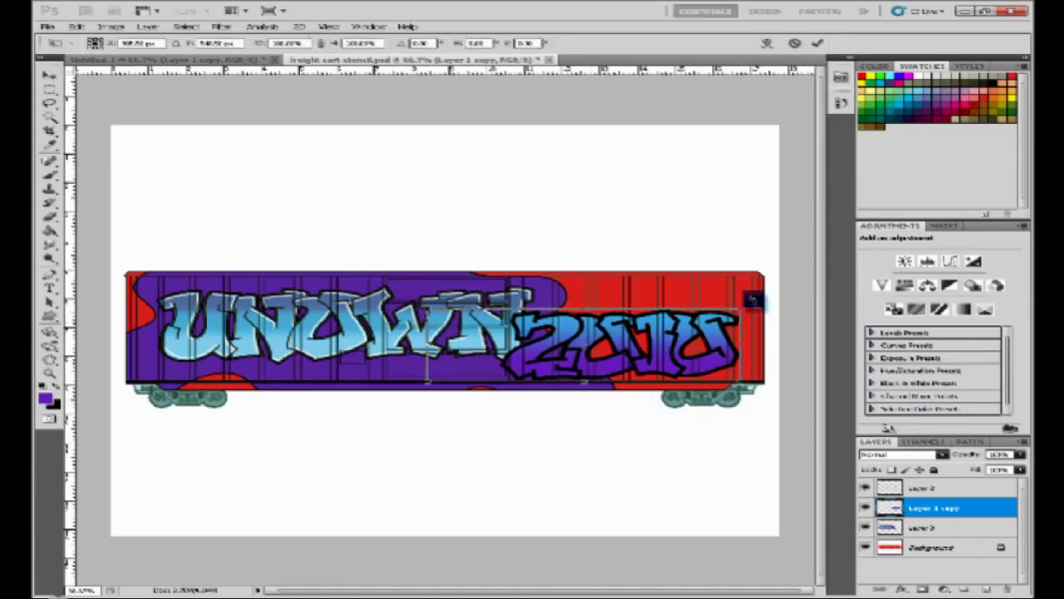
left_click_drag(753, 301, 763, 307)
key("Return")
- Add a light-coloured Outer Glow to the 2010 layer, tightened into a slim outline
double_click(987, 512)
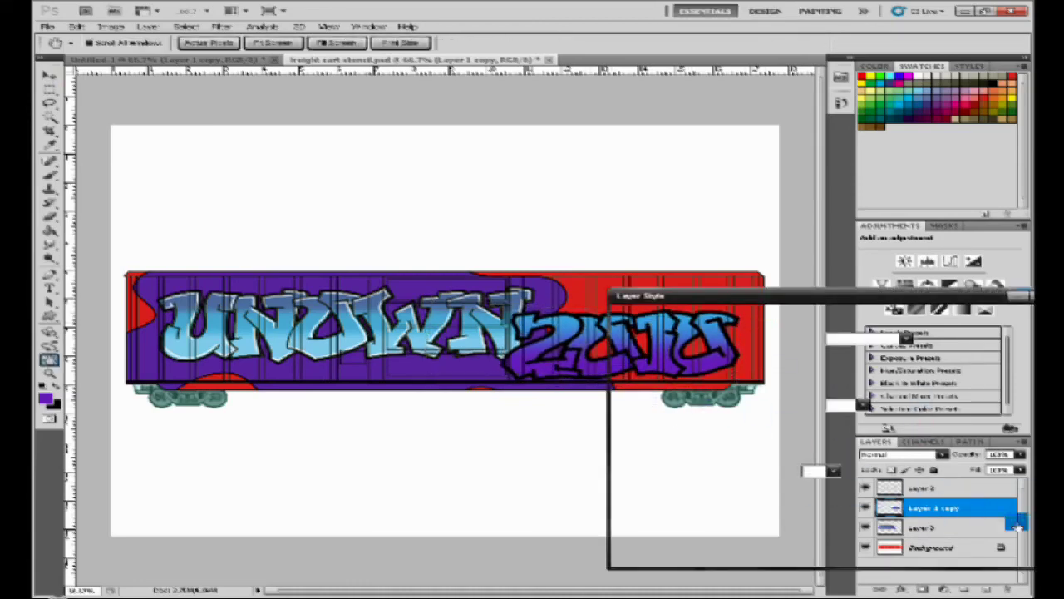
left_click(659, 373)
left_click(790, 376)
left_click(719, 171)
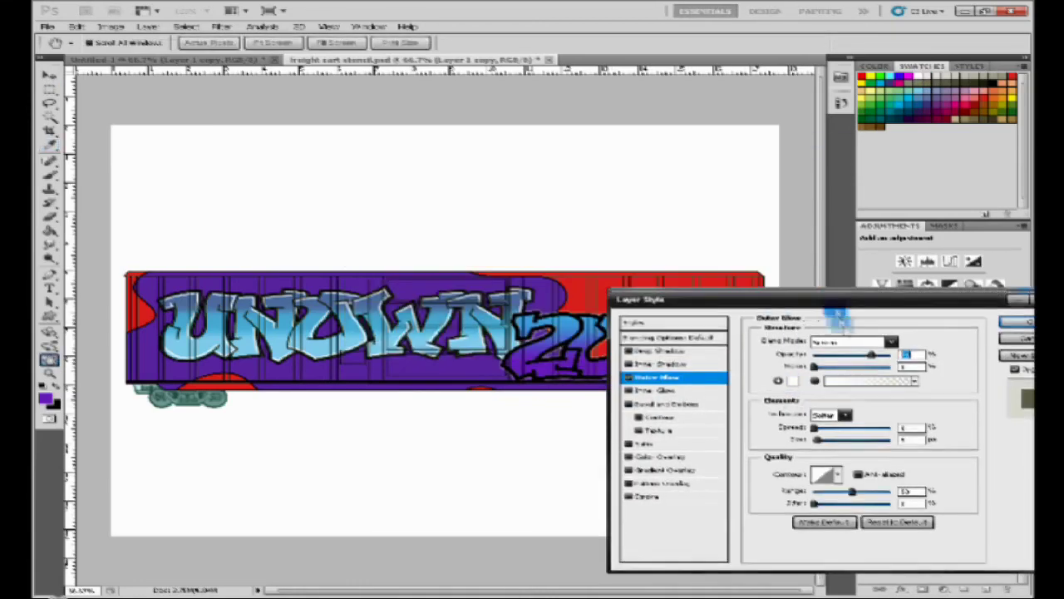
left_click_drag(649, 296, 658, 319)
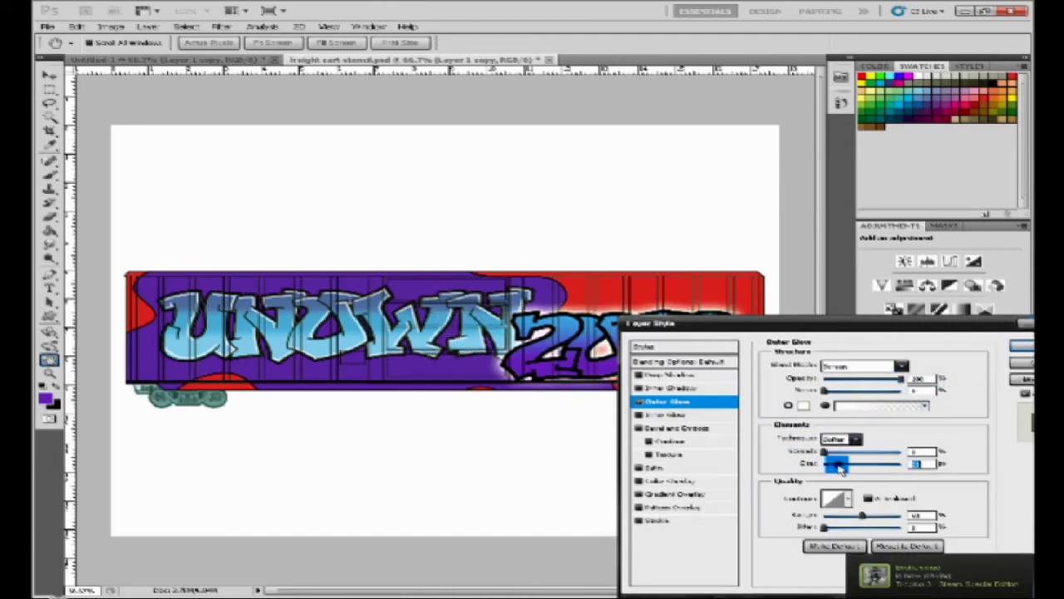
mouse_move(828, 456)
left_mouse_down()
mouse_move(923, 461)
mouse_move(865, 452)
left_mouse_up()
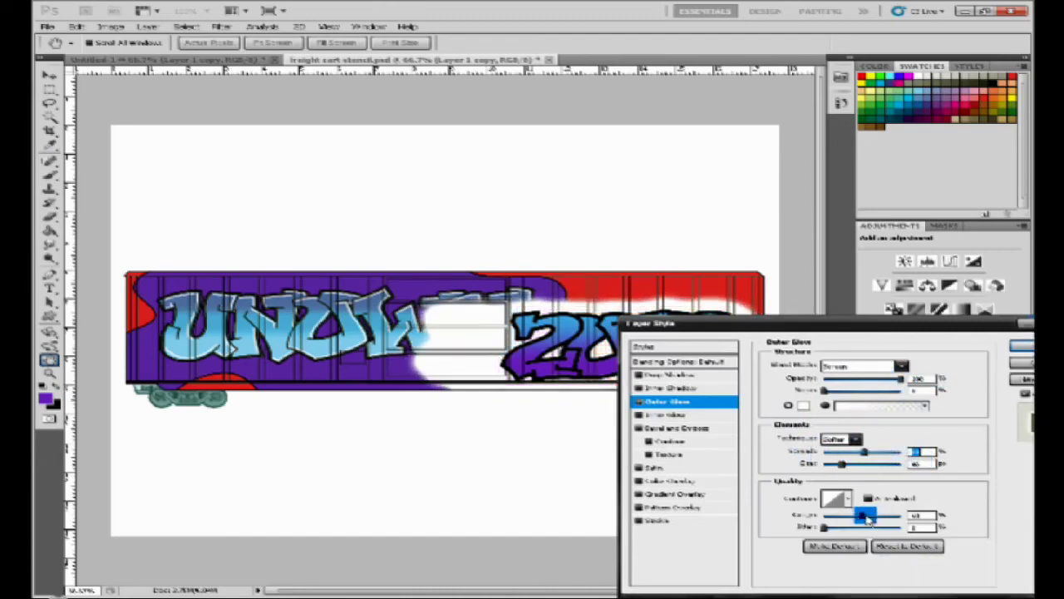
left_click_drag(862, 516, 763, 516)
mouse_move(865, 451)
left_mouse_down()
mouse_move(825, 451)
mouse_move(834, 466)
left_mouse_up()
left_click_drag(845, 324, 765, 406)
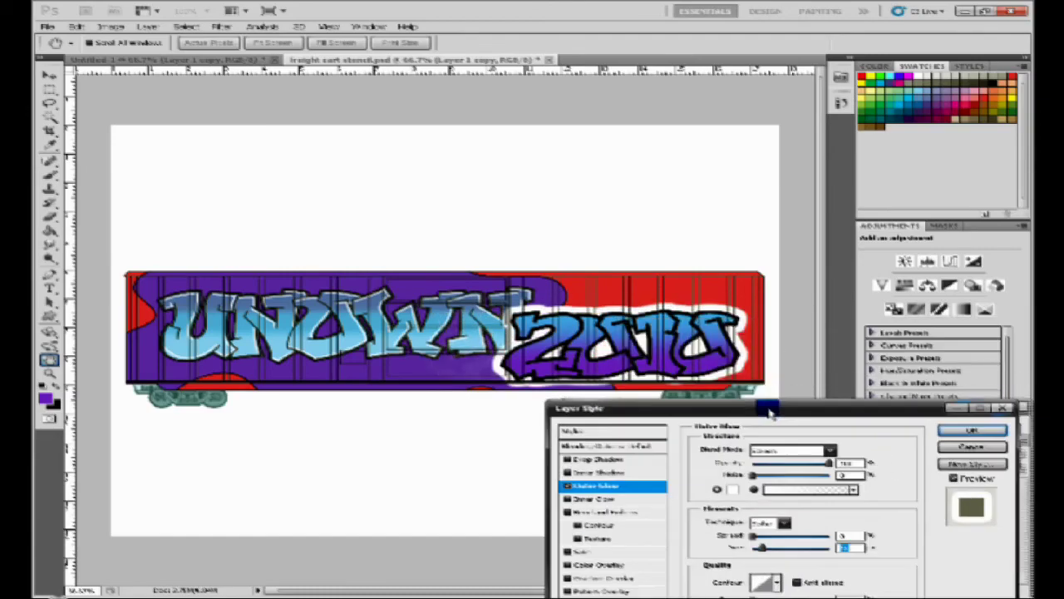
left_click(964, 427)
key("ctrl+t")
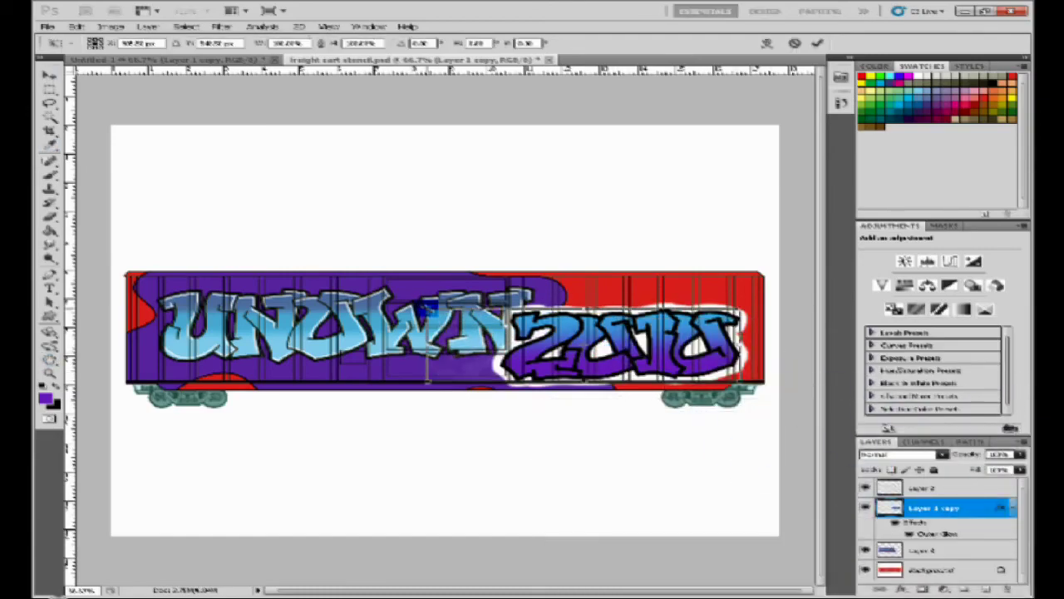
- Shrink the 2010 piece, shift it right, and warp its right side
left_click_drag(428, 309, 588, 334)
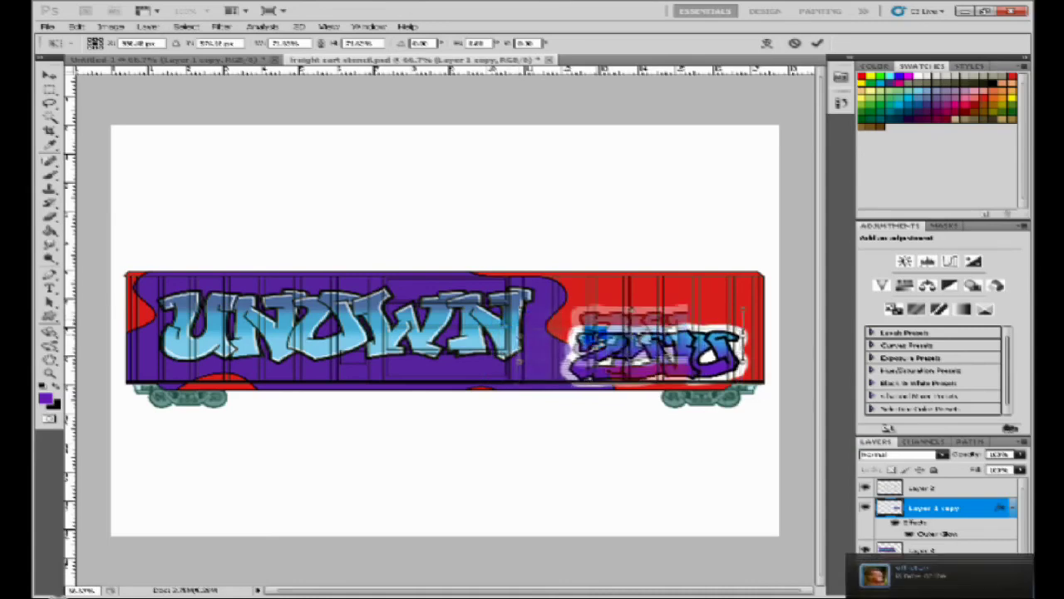
right_click(590, 336)
left_click(616, 418)
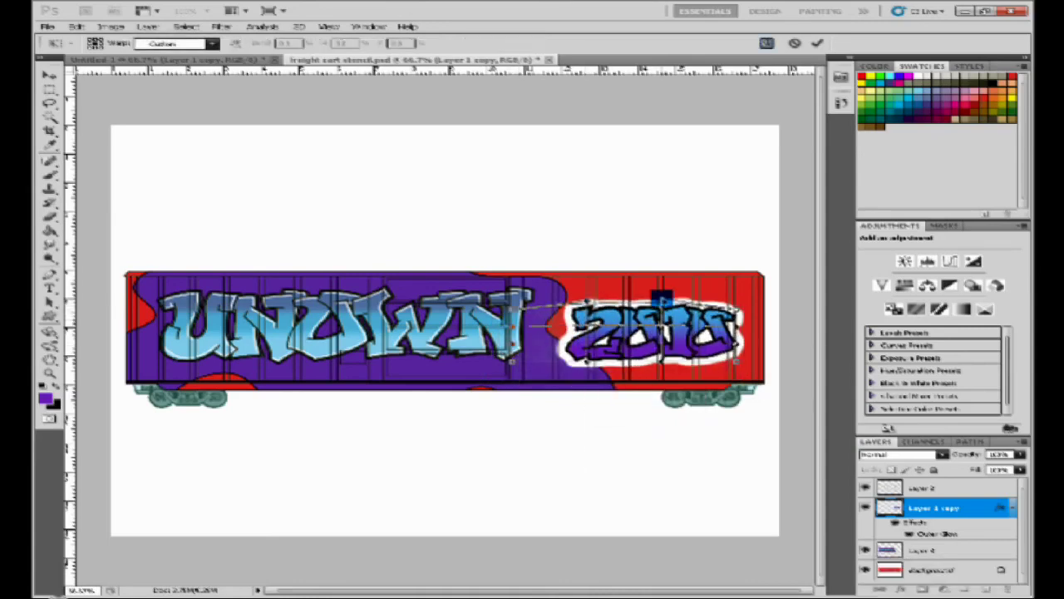
left_click_drag(736, 309, 730, 316)
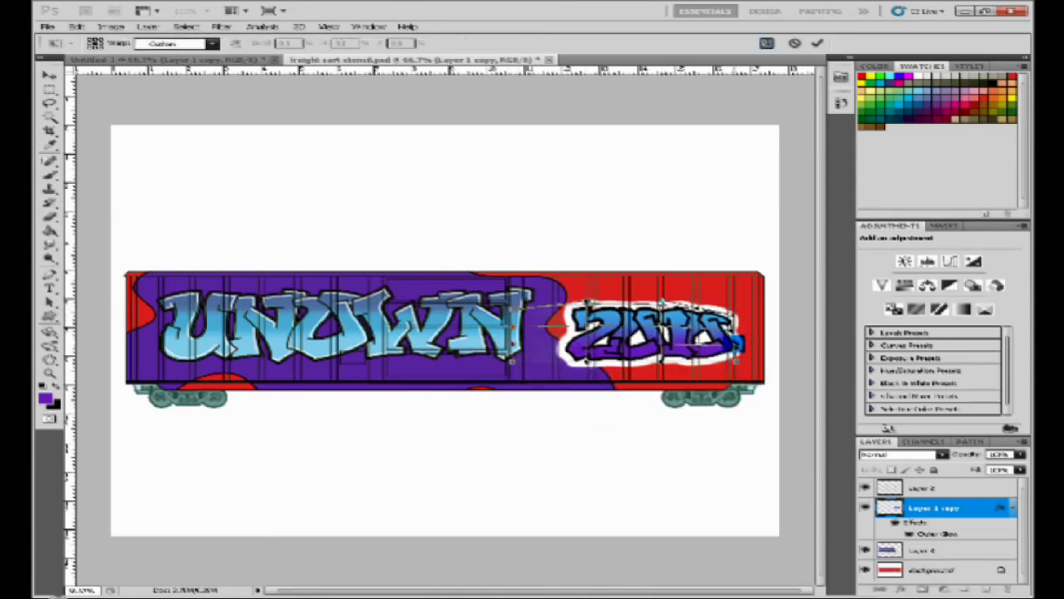
left_click_drag(730, 359, 729, 351)
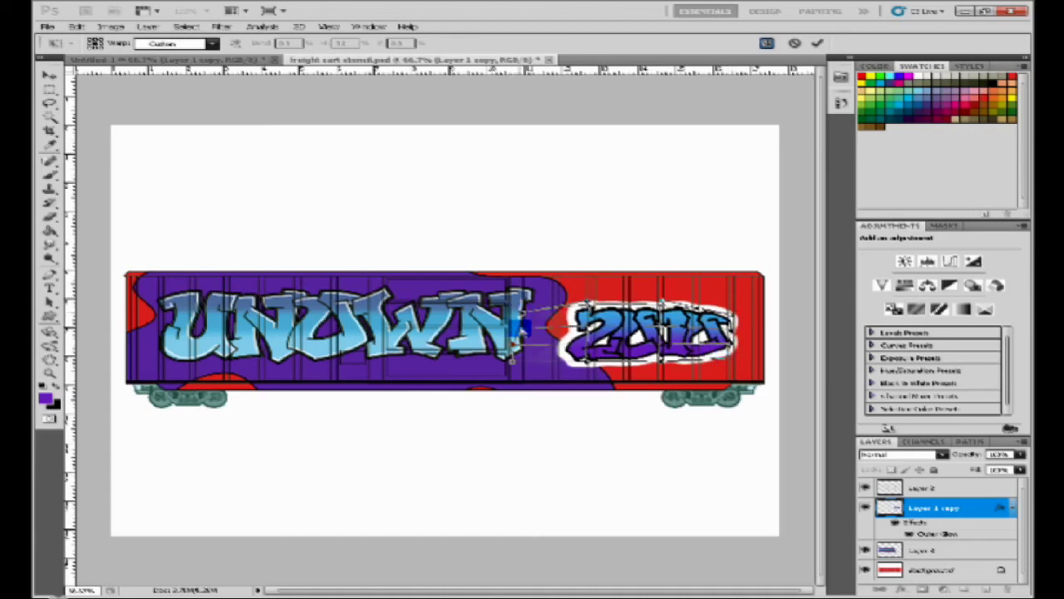
- Warp the left side of the 2010 piece, then enlarge it slightly and commit the transform
left_click_drag(512, 359, 523, 357)
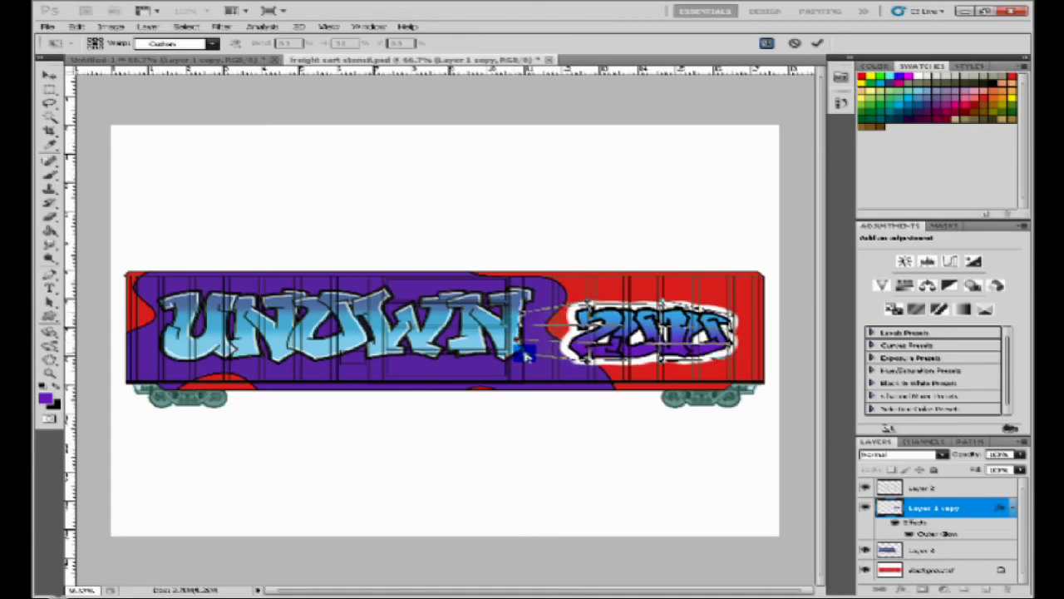
left_click_drag(526, 313, 586, 339)
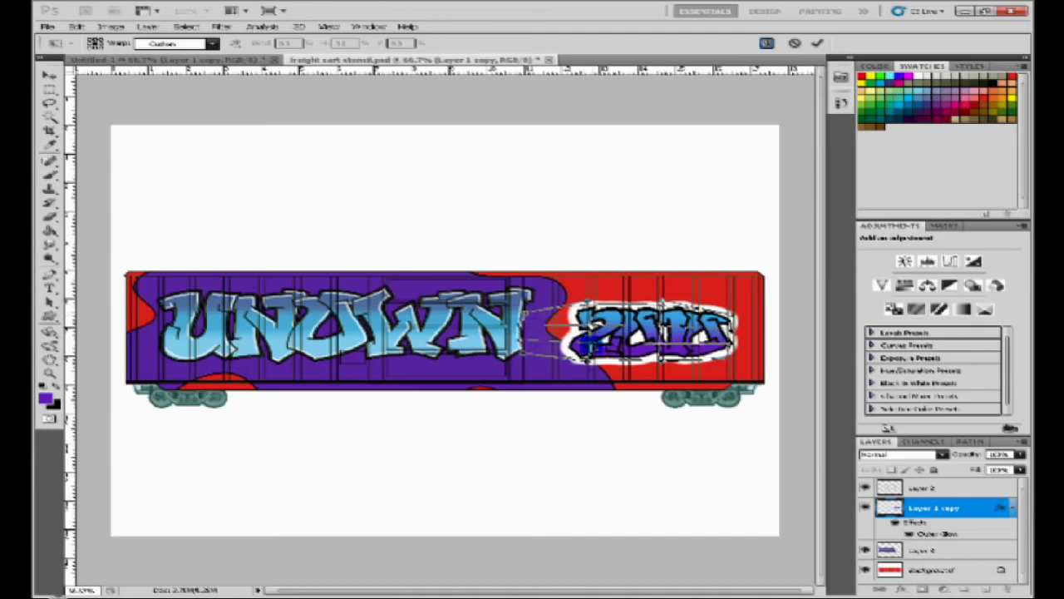
mouse_move(657, 362)
left_mouse_down()
mouse_move(586, 366)
mouse_move(582, 341)
mouse_move(592, 340)
left_mouse_up()
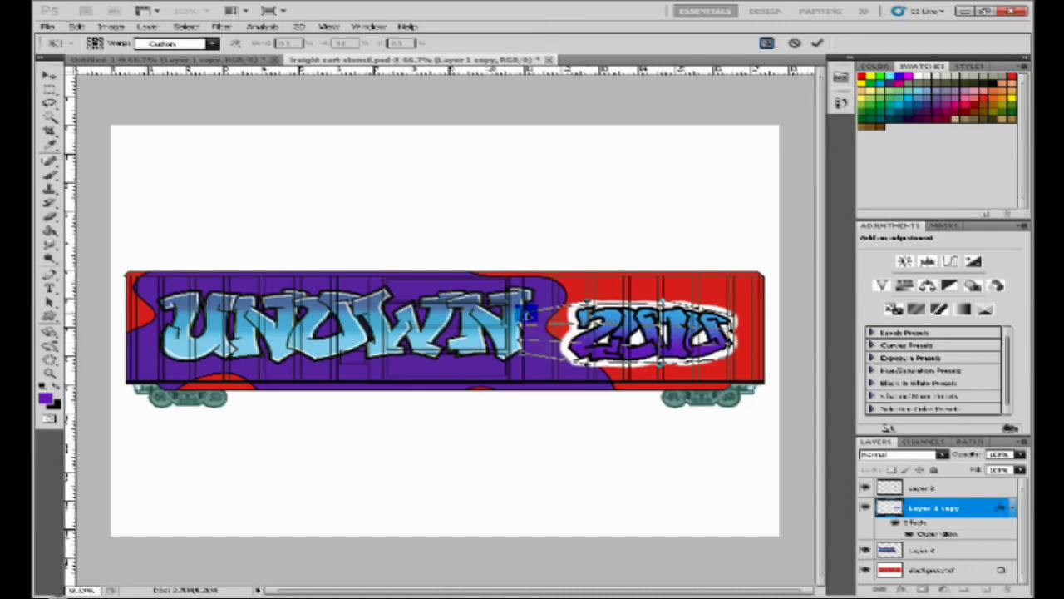
left_click_drag(525, 315, 522, 350)
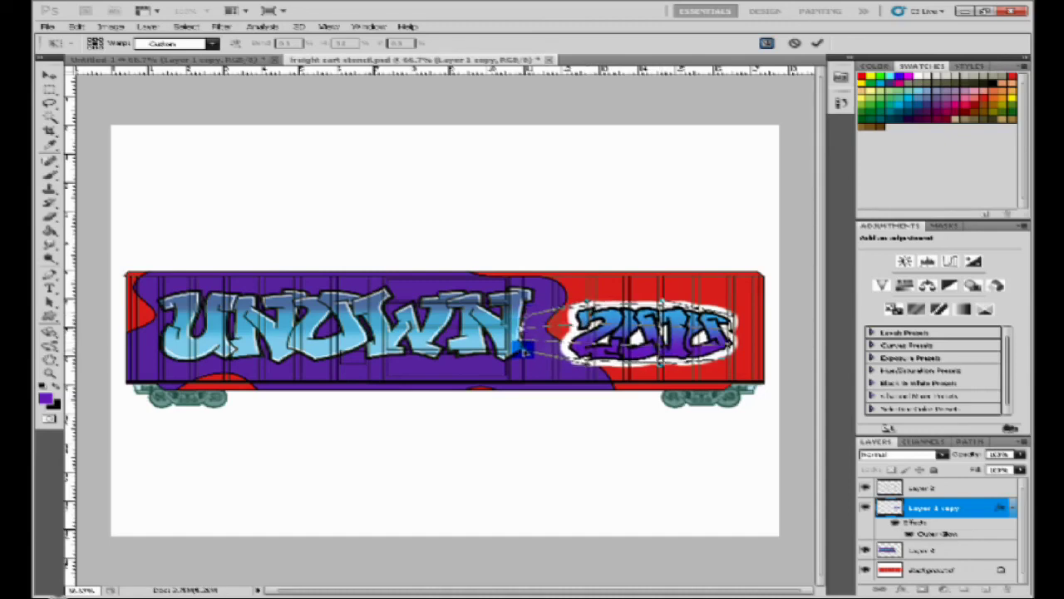
key("ctrl+t")
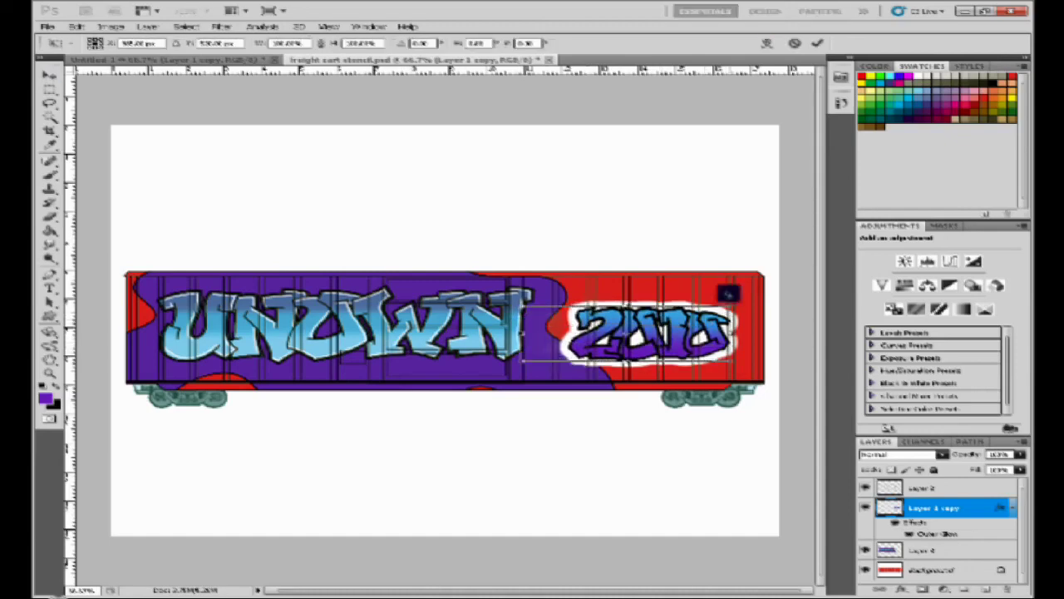
mouse_move(741, 297)
left_mouse_down()
mouse_move(754, 308)
mouse_move(753, 293)
left_mouse_up()
key("Return")
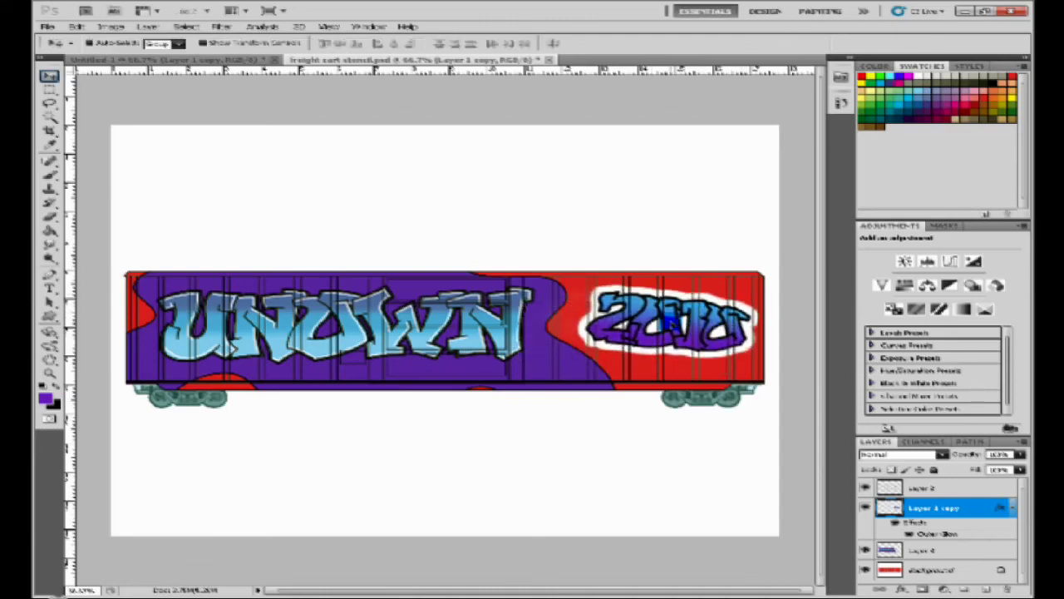
- Merge the 2010 layer with the graffiti layer below it
double_click(922, 551)
right_click(912, 556)
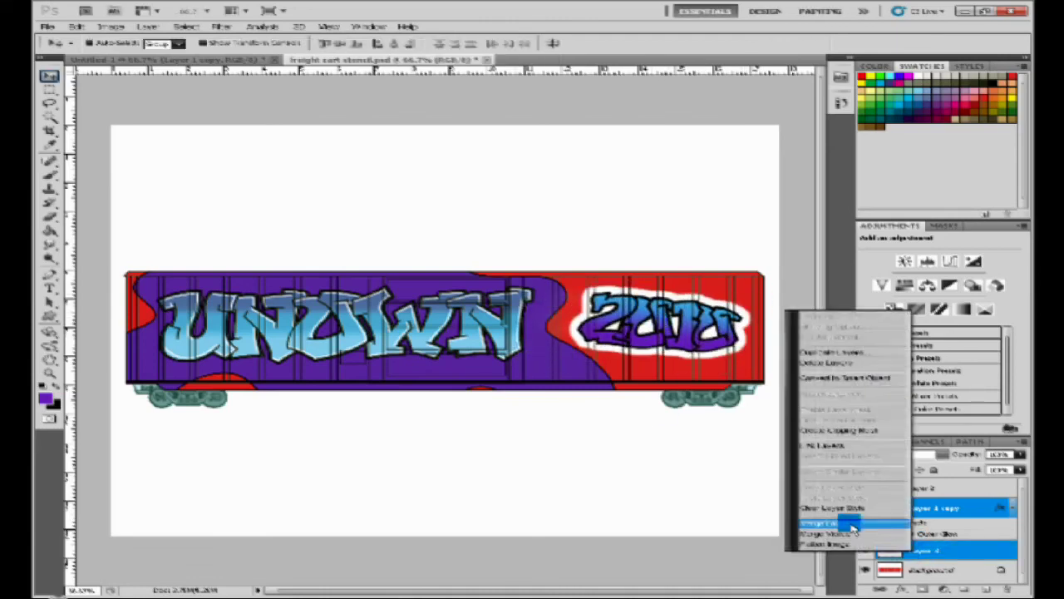
left_click(848, 520)
- Stamp a sparkle brush preset onto the UNOWN lettering
left_click(49, 174)
left_click(112, 44)
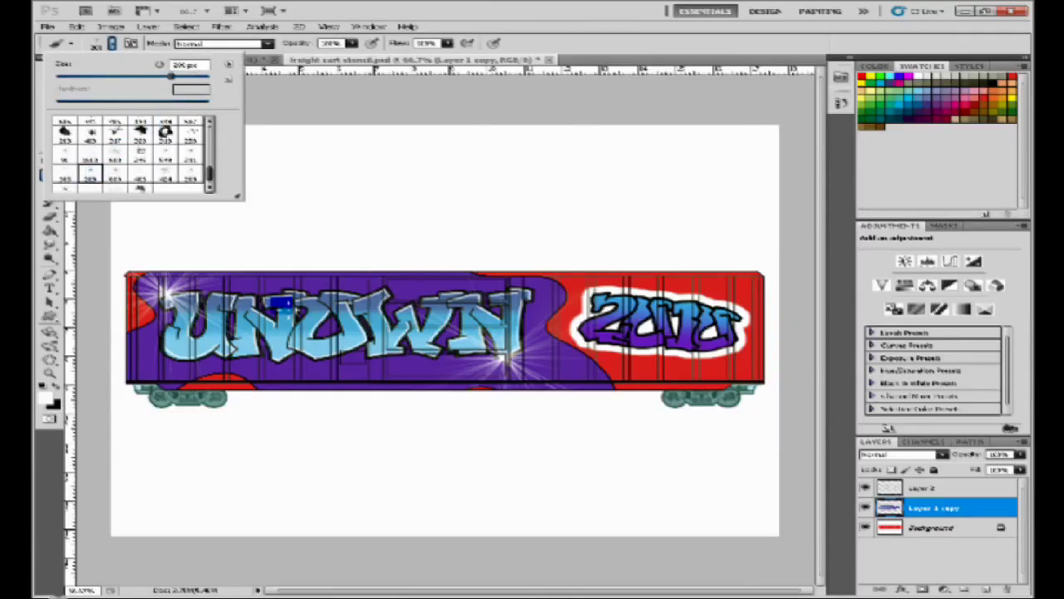
left_click(112, 43)
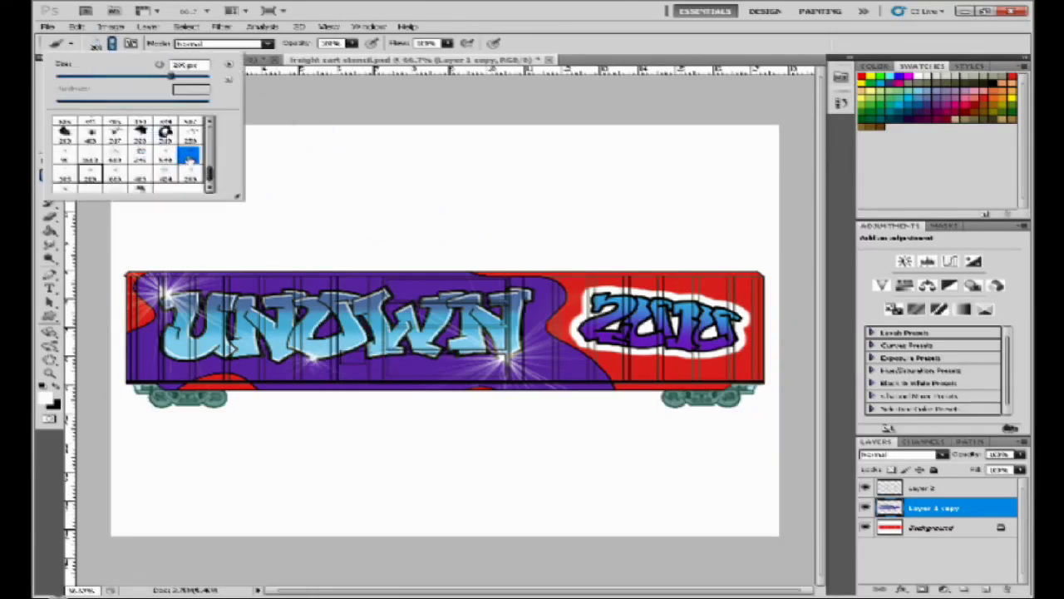